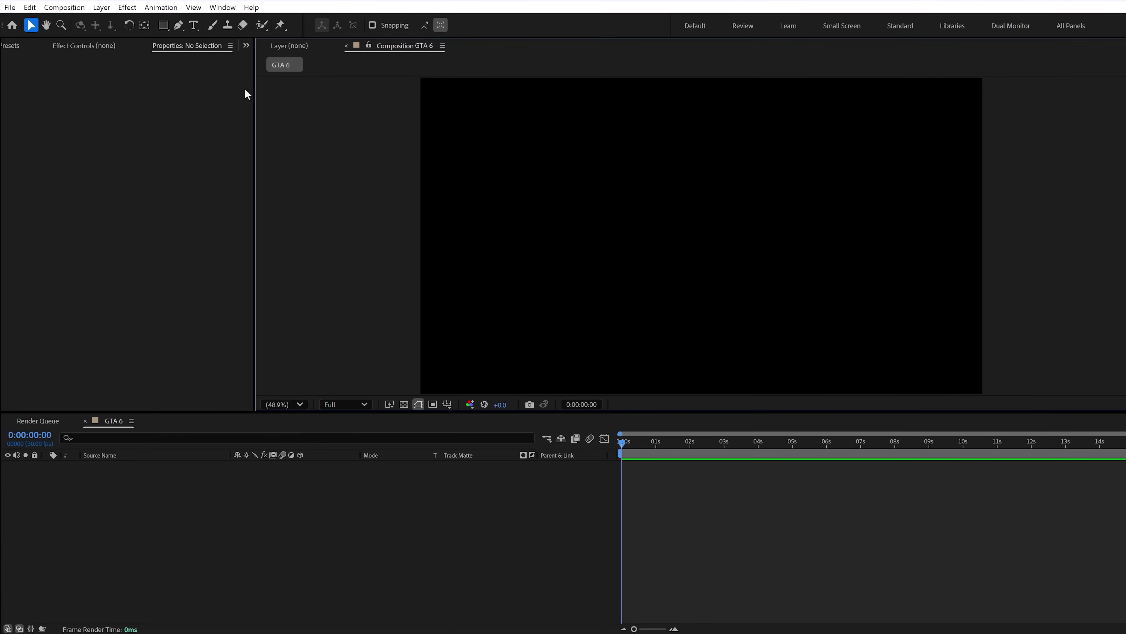
Type the text 'AE' in the GTA 6 composition with the Type tool.
left_click(194, 25)
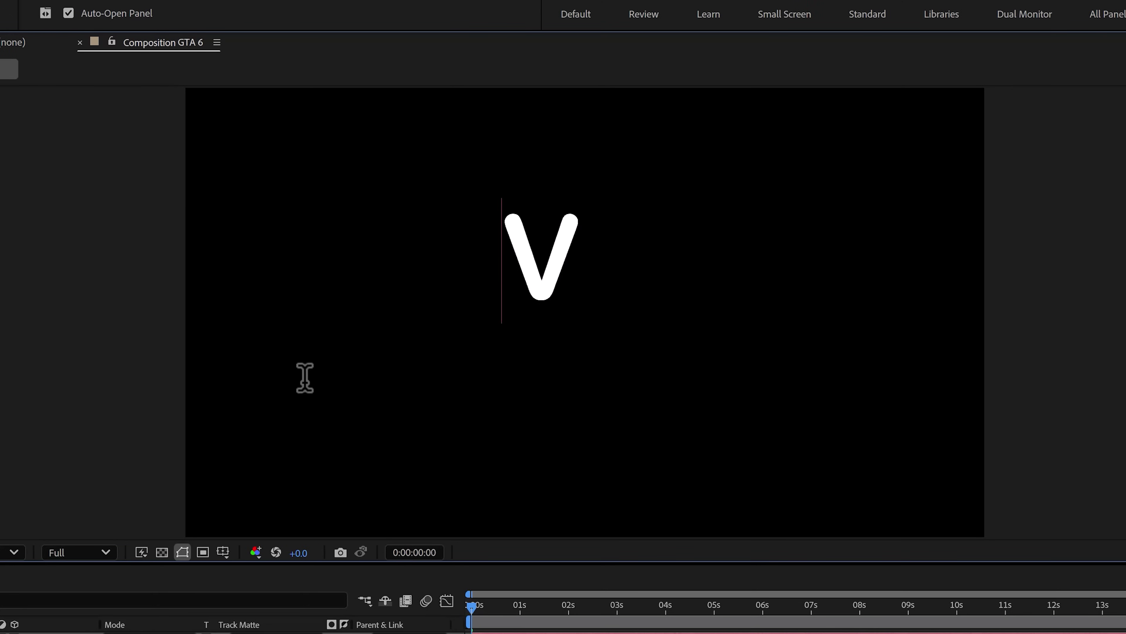
key("BackSpace")
type("AE")
key("Escape")
key("v")
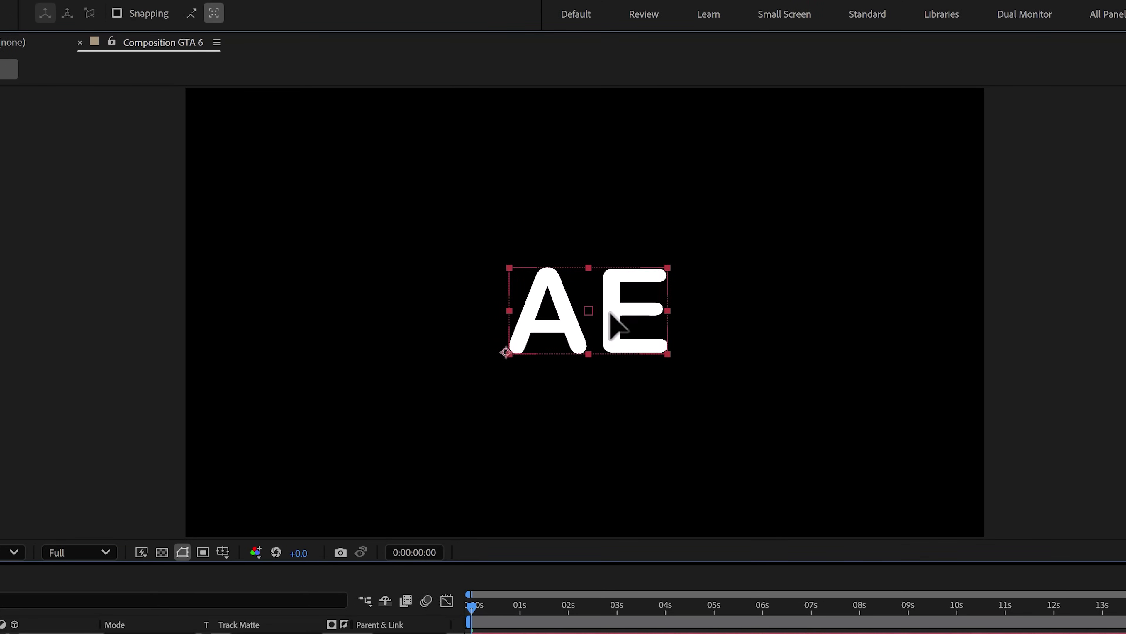
Change the AE text's font from Arial Rounded MT Bold to Gotham Black.
double_click(610, 292)
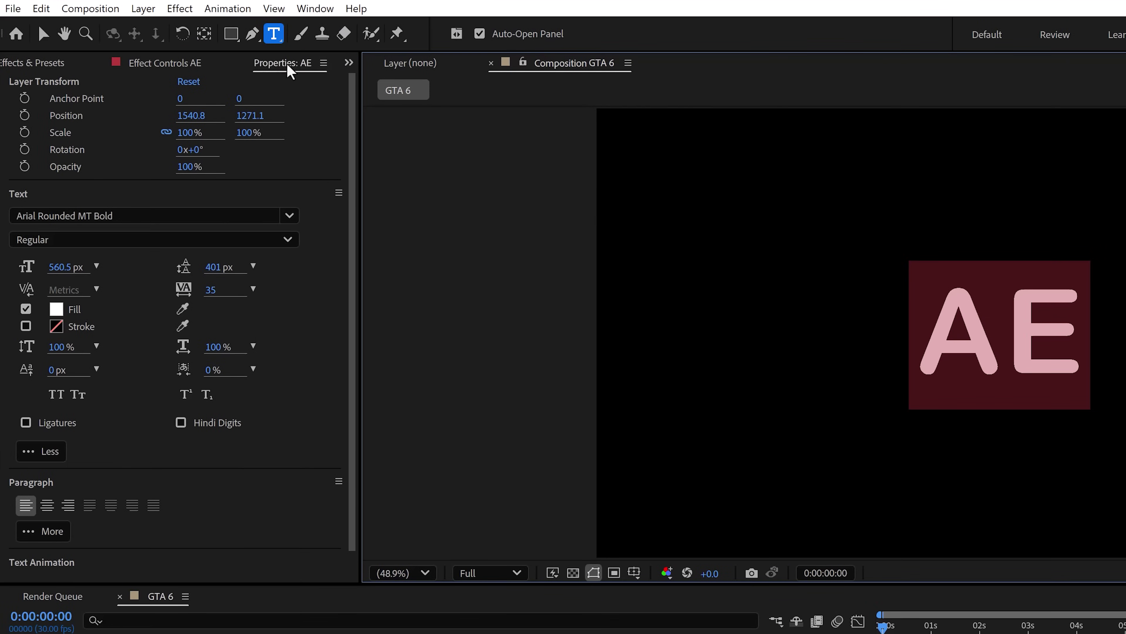
left_click(316, 9)
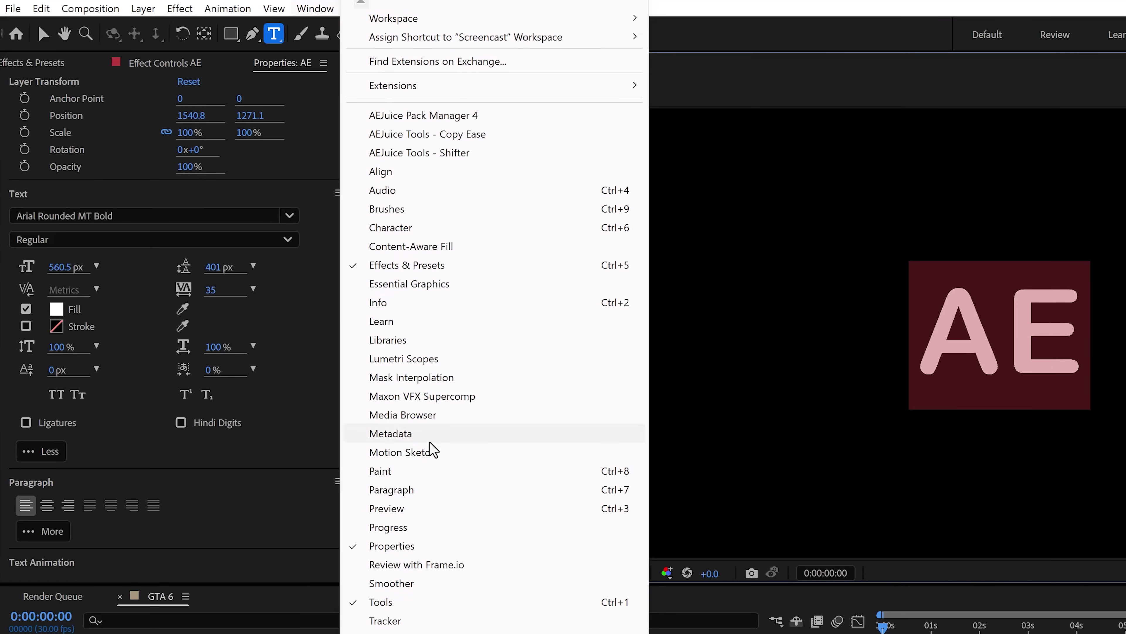
left_click(291, 504)
left_click(129, 215)
type("Gotham")
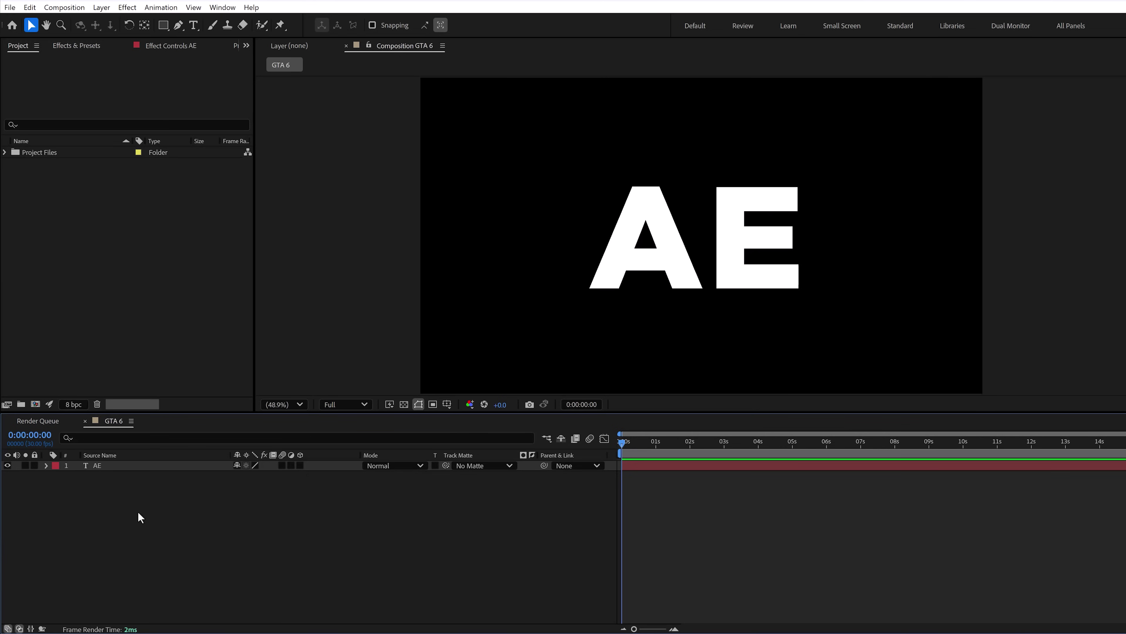
Convert the AE text layer to an 'AE Outlines' shape layer with Create Shapes from Text.
left_click(122, 464)
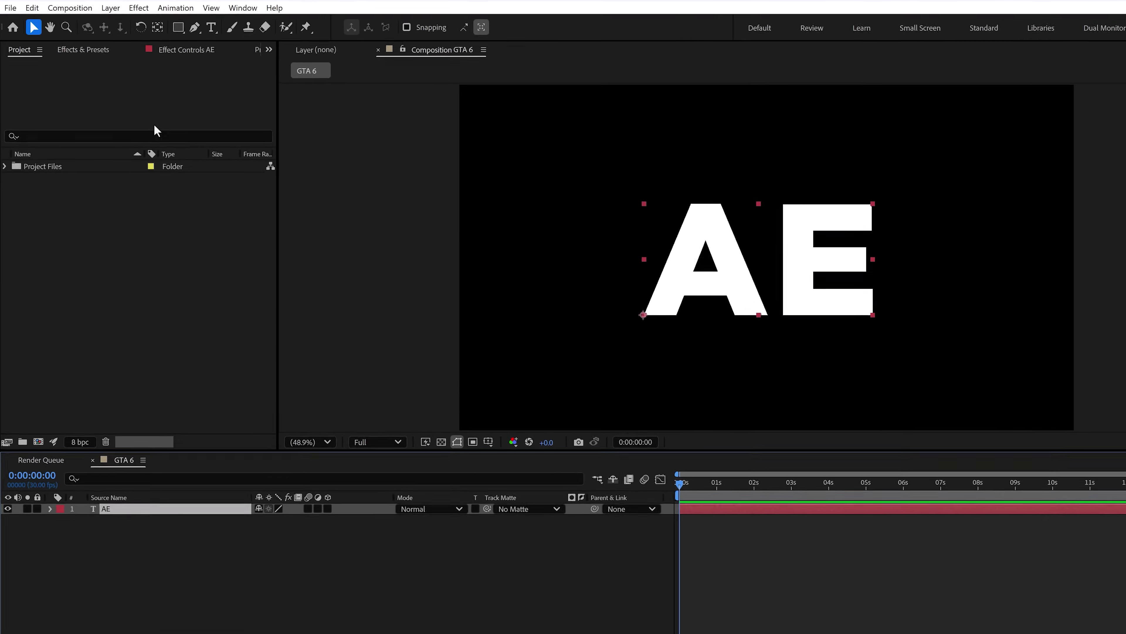
left_click(111, 8)
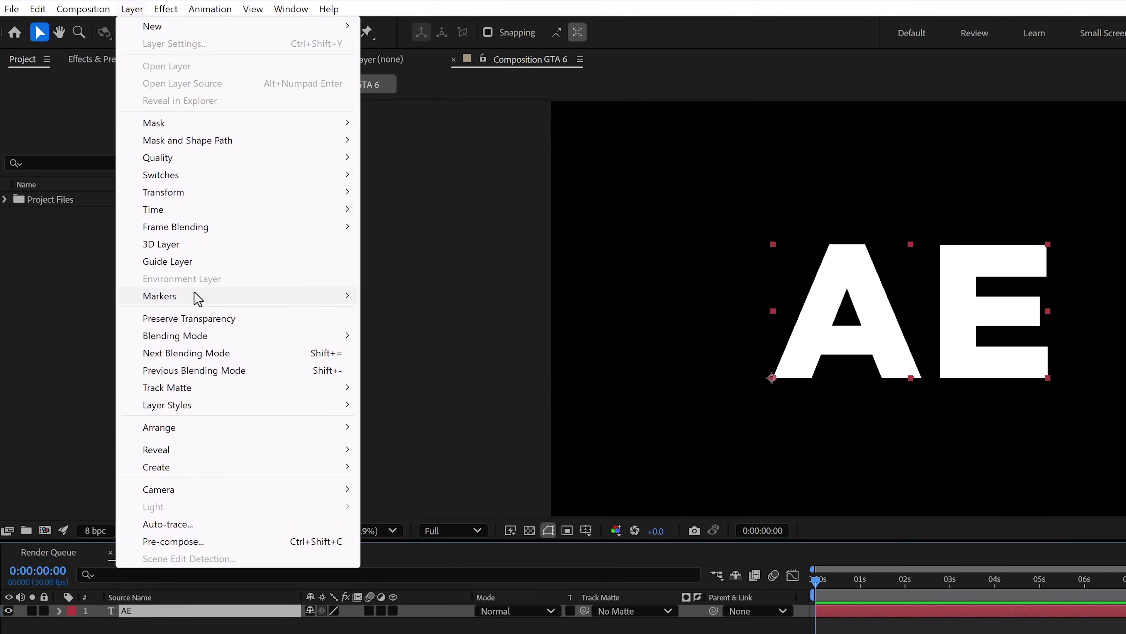
mouse_move(233, 469)
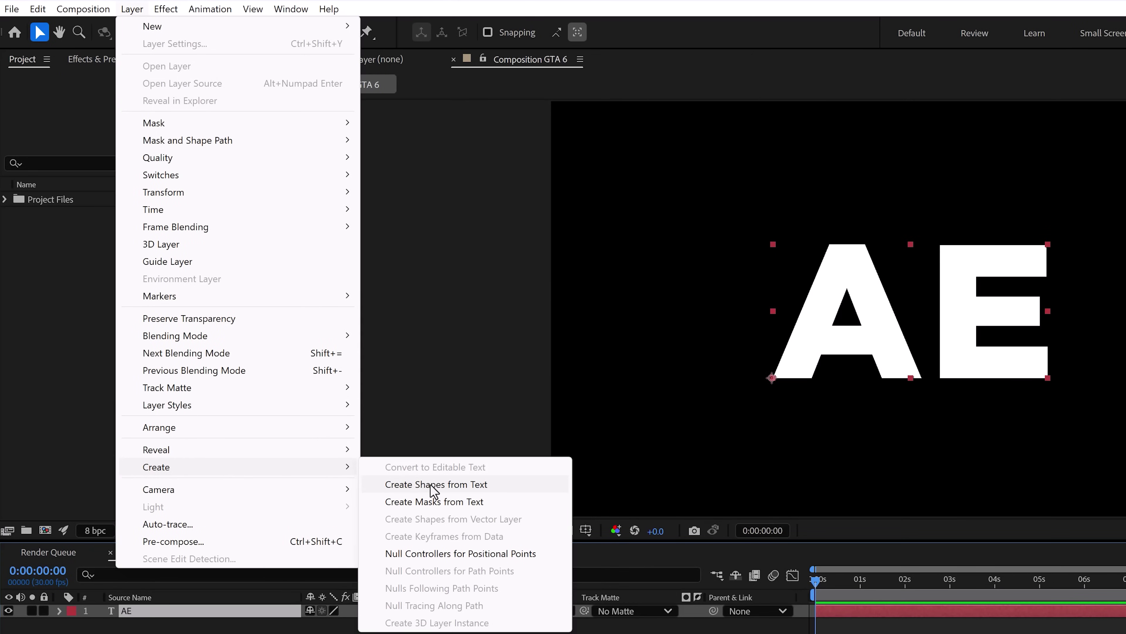
left_click(442, 485)
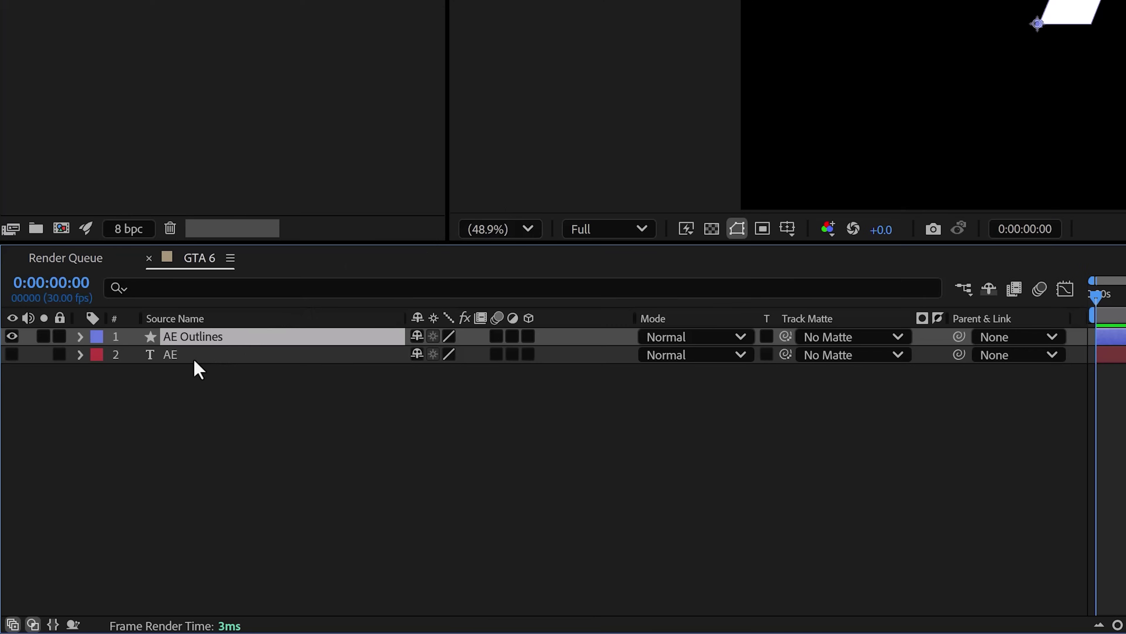
left_click(195, 359)
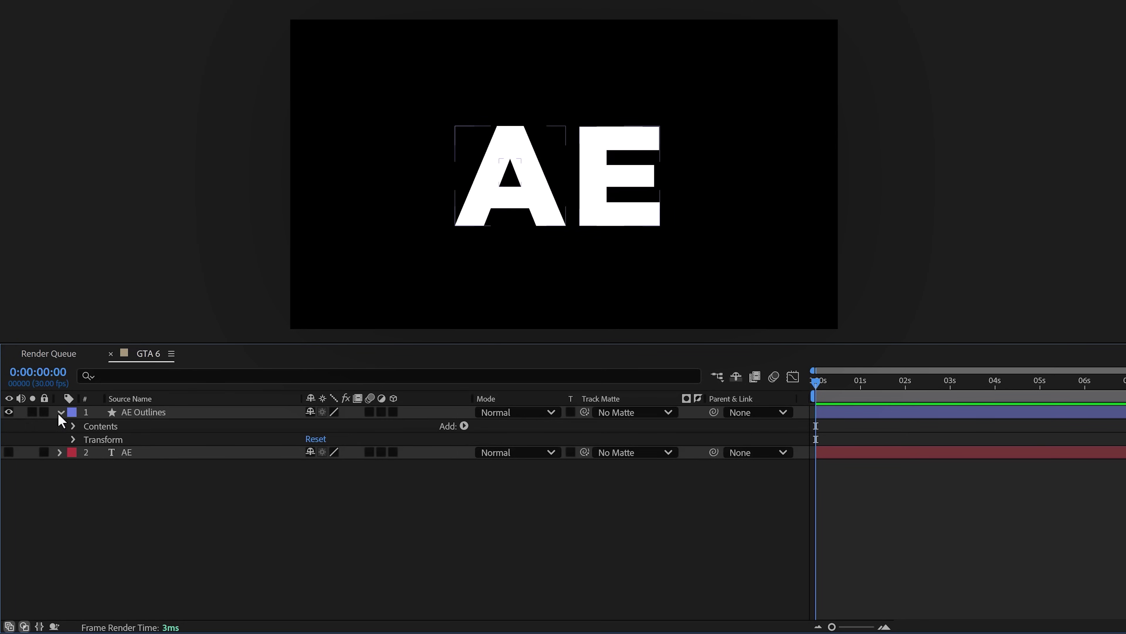
Select the A and E letter shapes in AE Outlines' contents and group them as Group 1.
left_click(73, 426)
left_click(98, 442)
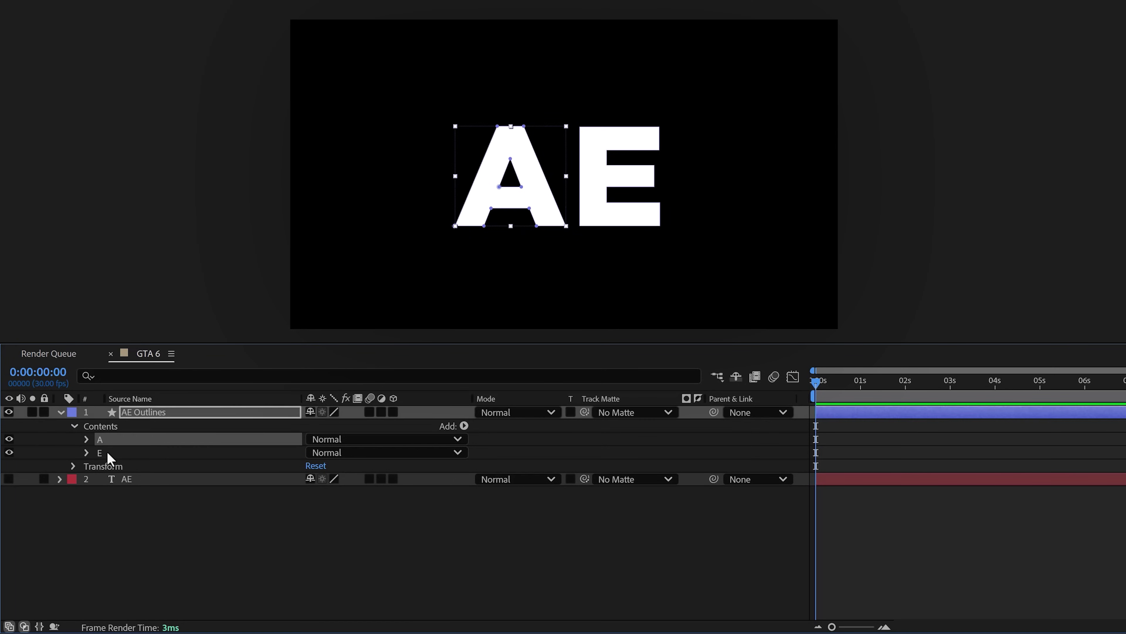
left_click(116, 452)
left_click(117, 444)
left_click(117, 451)
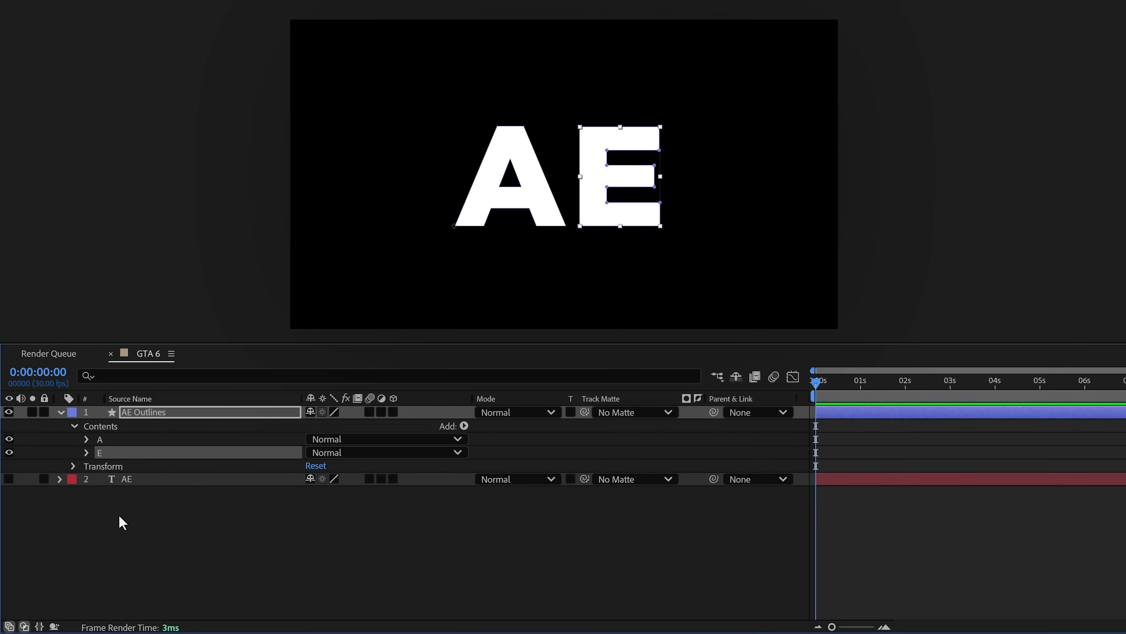
key("shift")
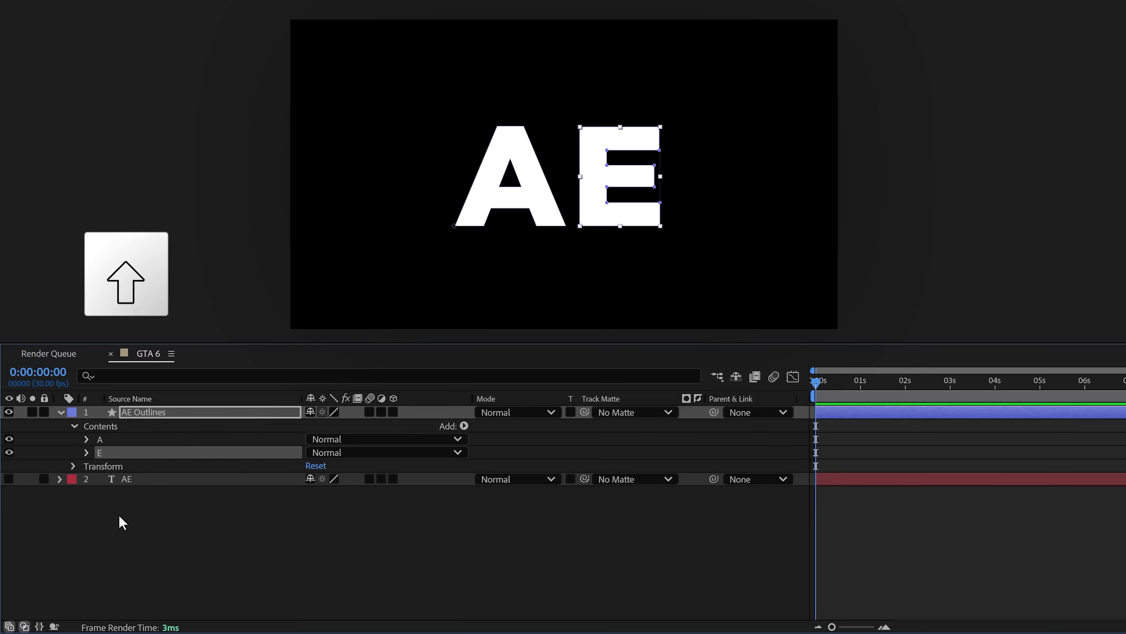
key("ctrl")
left_click(125, 438, "ctrl")
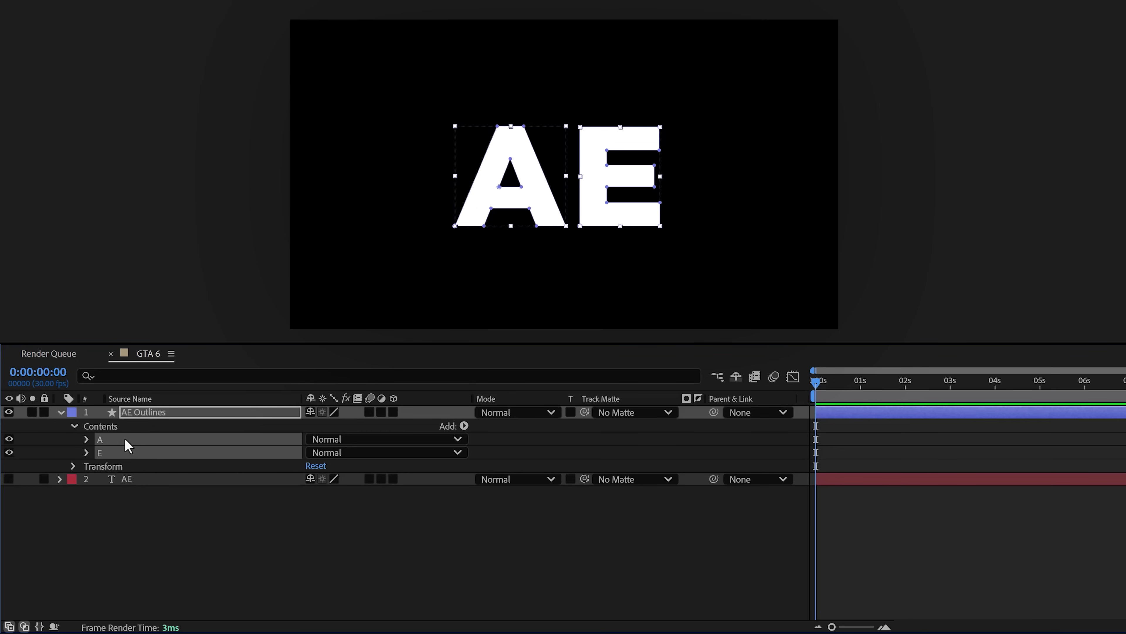
right_click(127, 438)
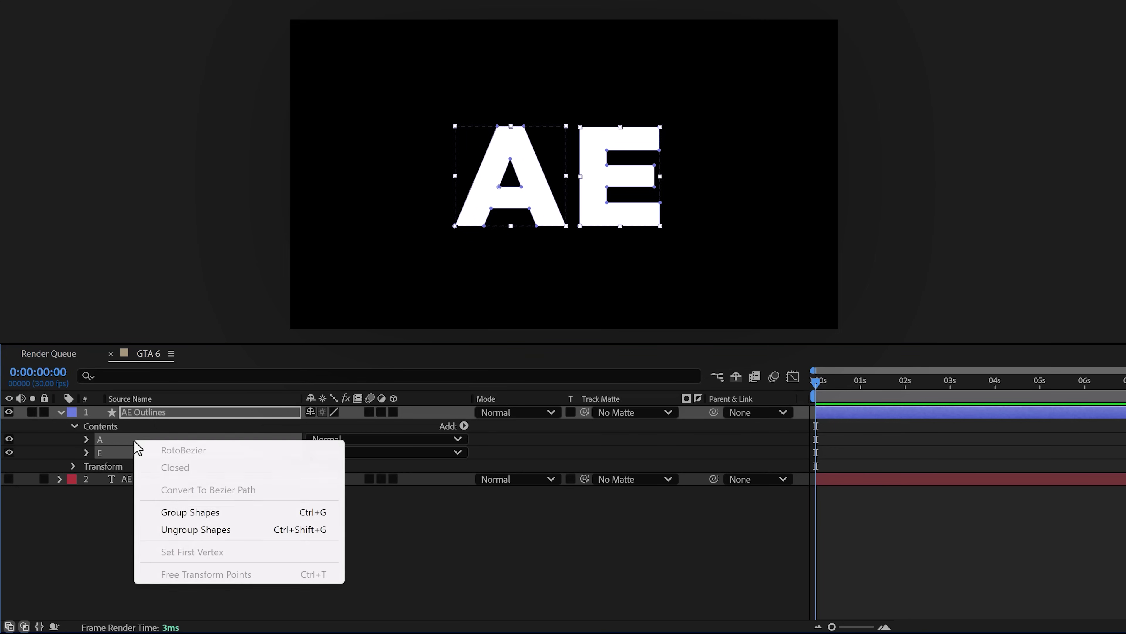
left_click(163, 513)
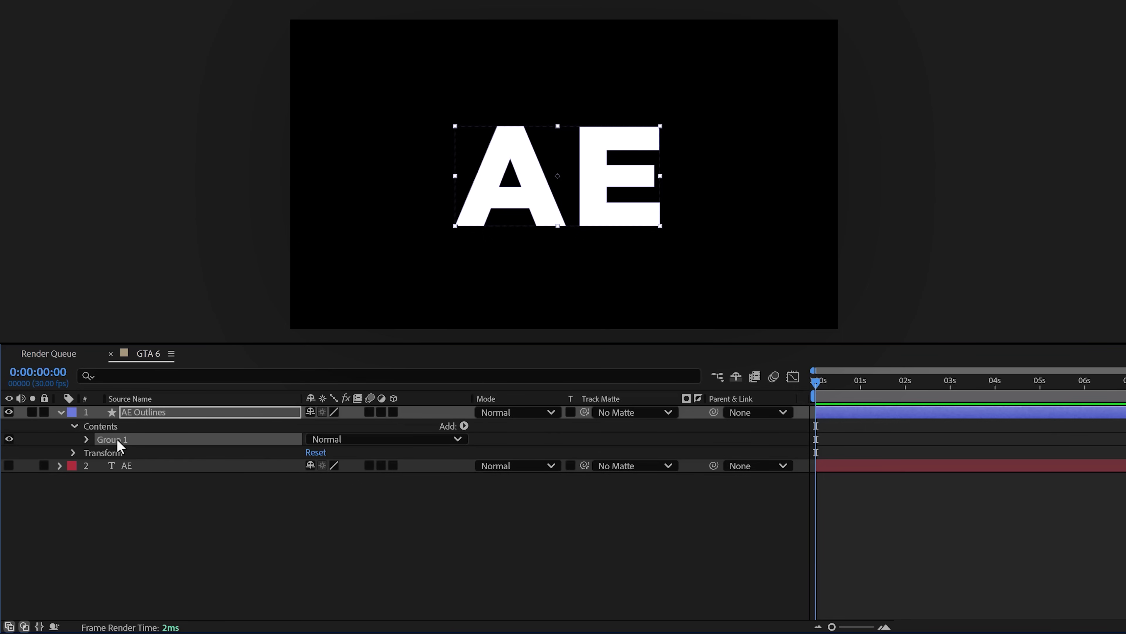
Add a Gradient Stroke to Group 1 and widen it to 43.
left_click(464, 425)
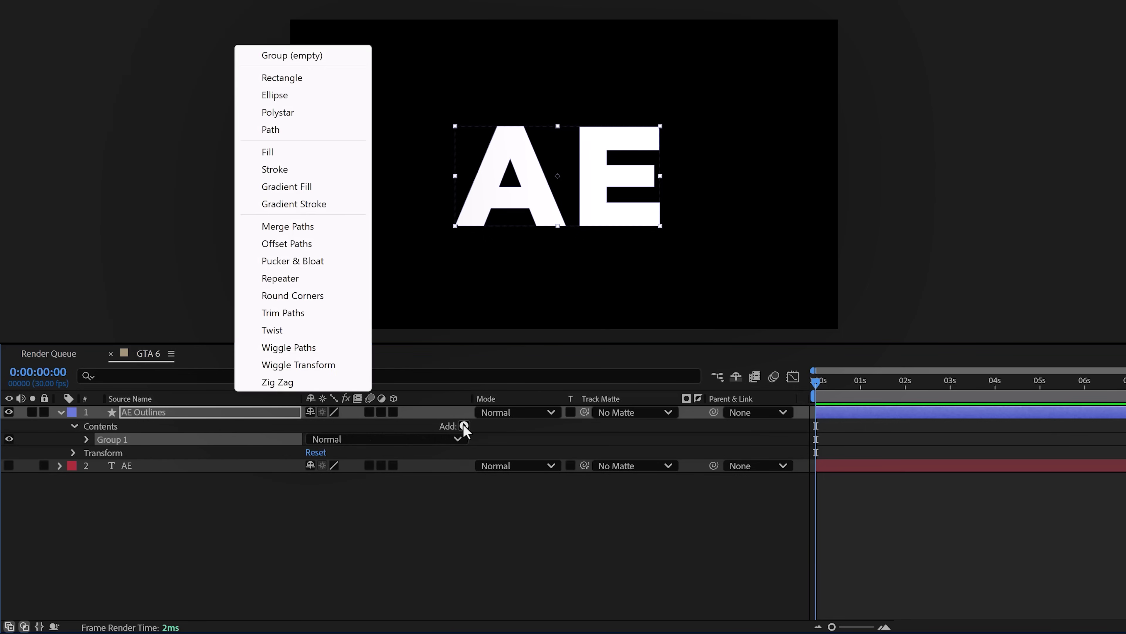
left_click(305, 204)
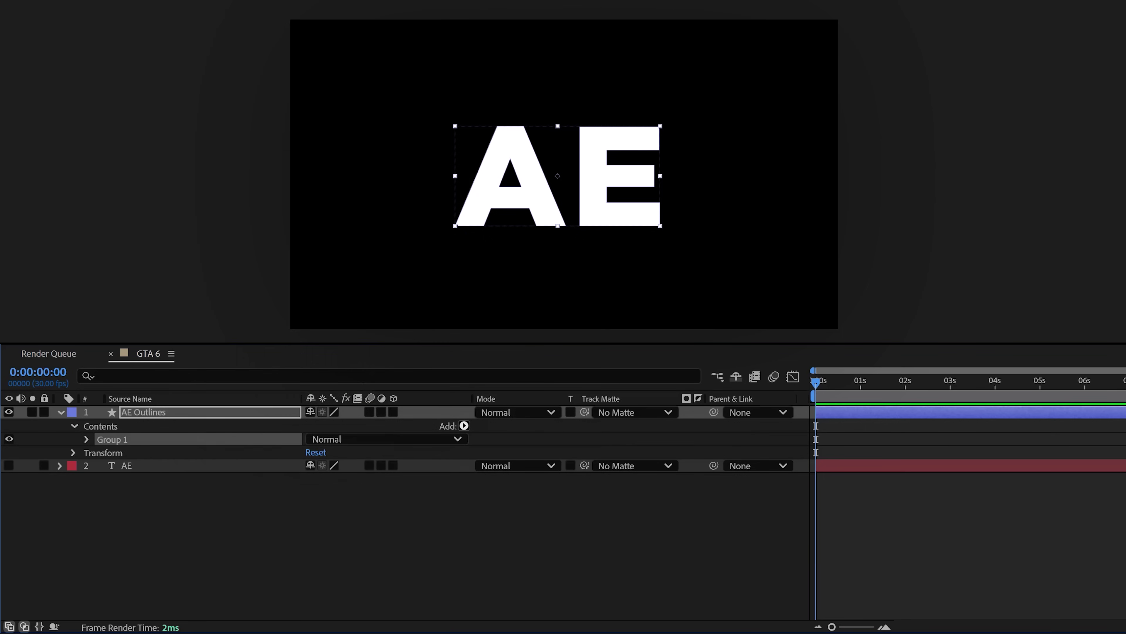
left_click(101, 480)
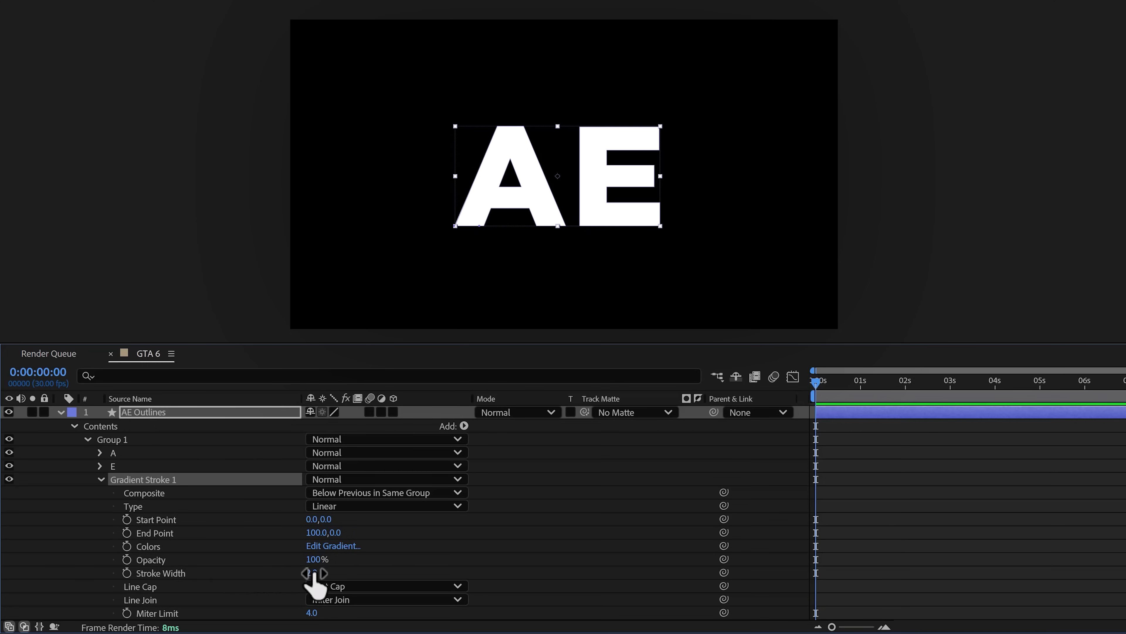
left_click_drag(314, 573, 347, 569)
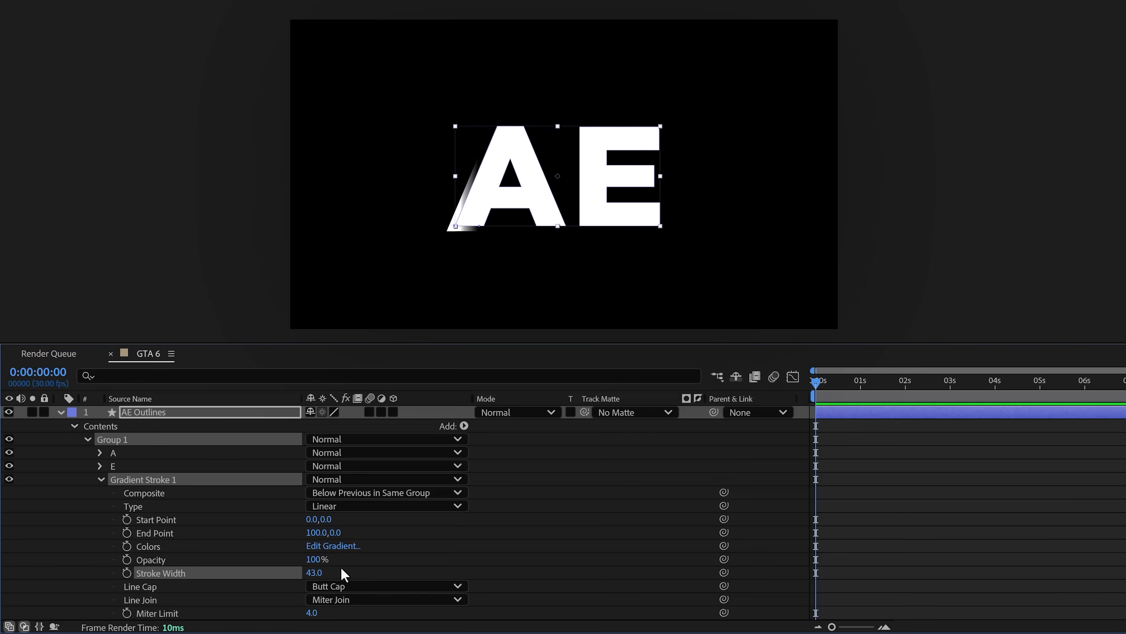
Set the gradient stops to bright purple 7C00BF and dark purple 2A0142.
left_click(338, 547)
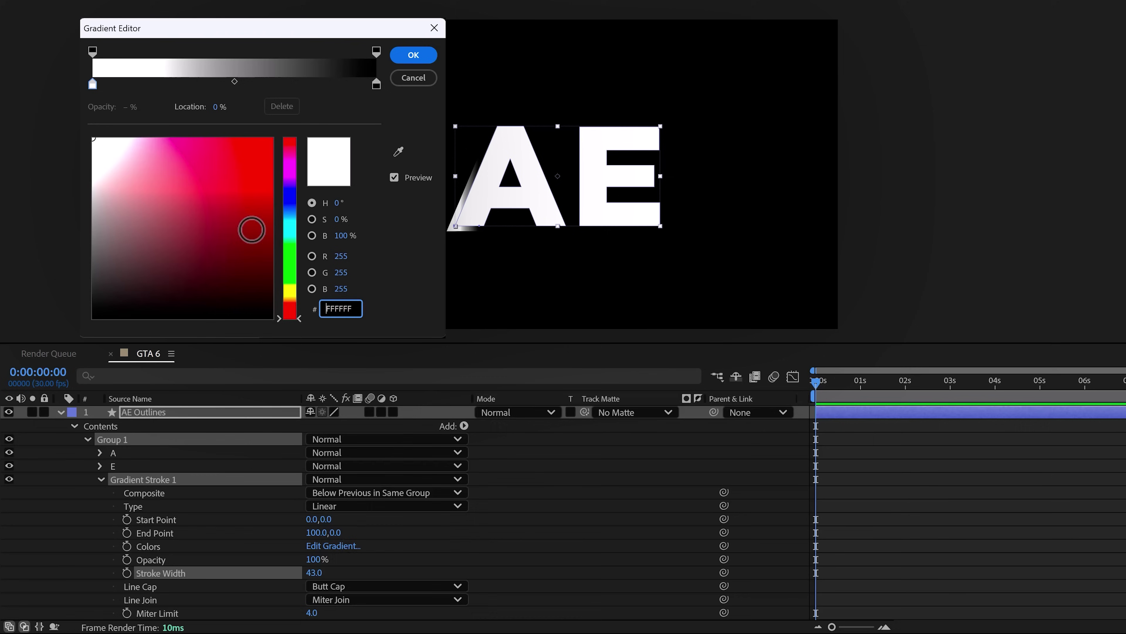
left_click(293, 178)
left_click(272, 185)
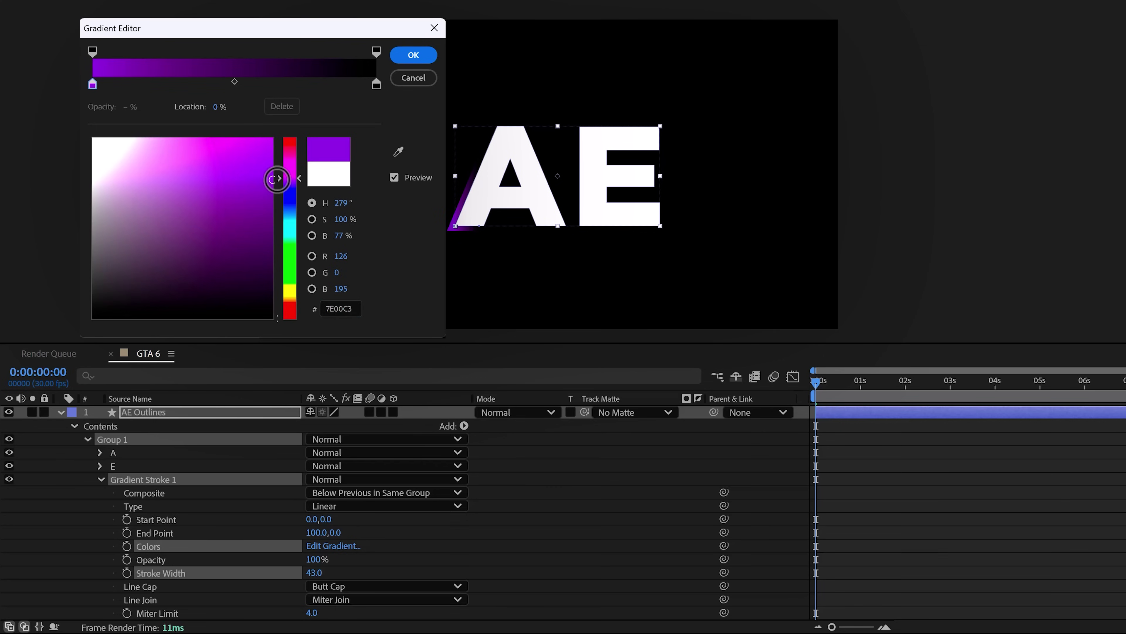
left_click(377, 84)
left_click(293, 178)
left_click_drag(269, 228, 270, 267)
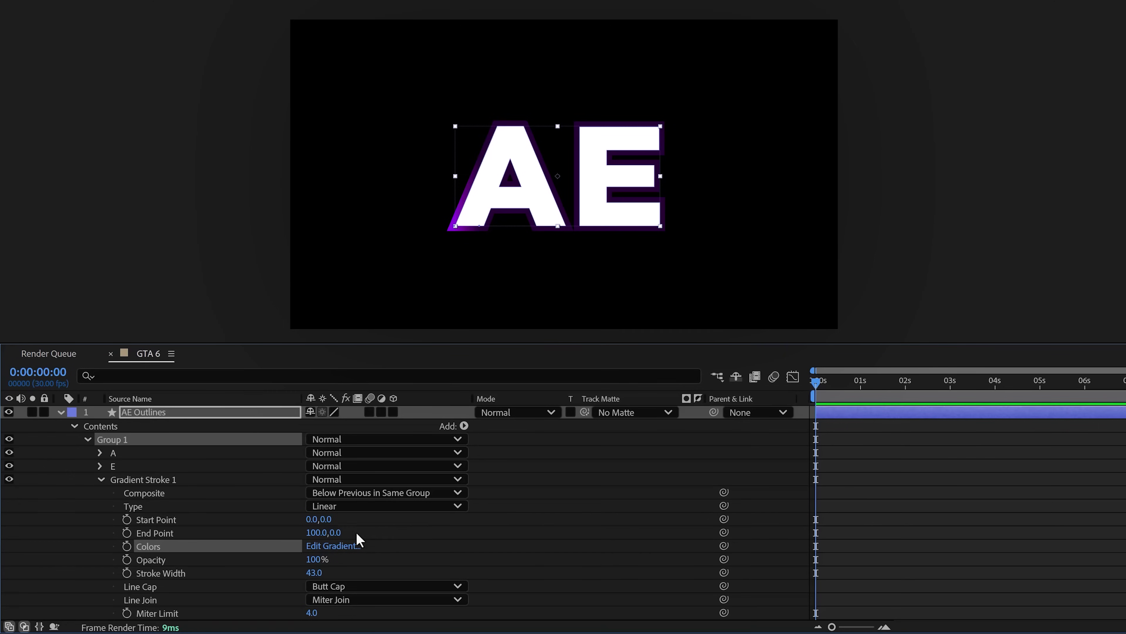
Move the gradient start to 420.0,298.3 and the end to 410.0,-375.7, running vertically.
left_click_drag(357, 536, 393, 525)
mouse_move(325, 520)
left_mouse_down()
mouse_move(393, 508)
mouse_move(384, 508)
left_mouse_up()
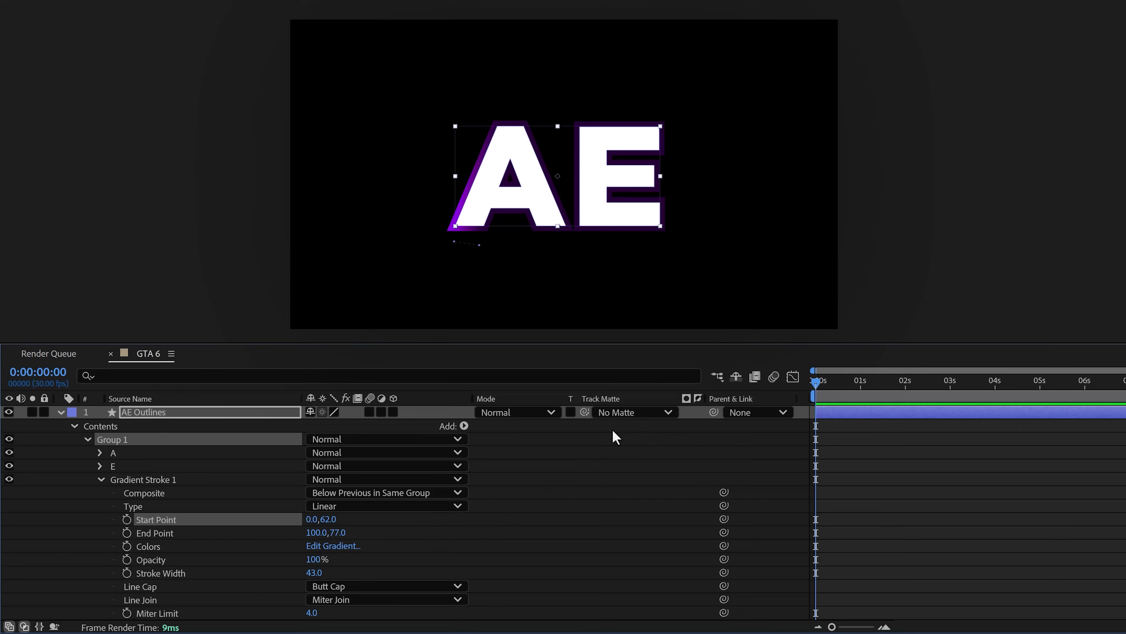
left_click_drag(479, 245, 559, 174)
left_click_drag(454, 241, 556, 321)
left_click_drag(566, 110, 560, 41)
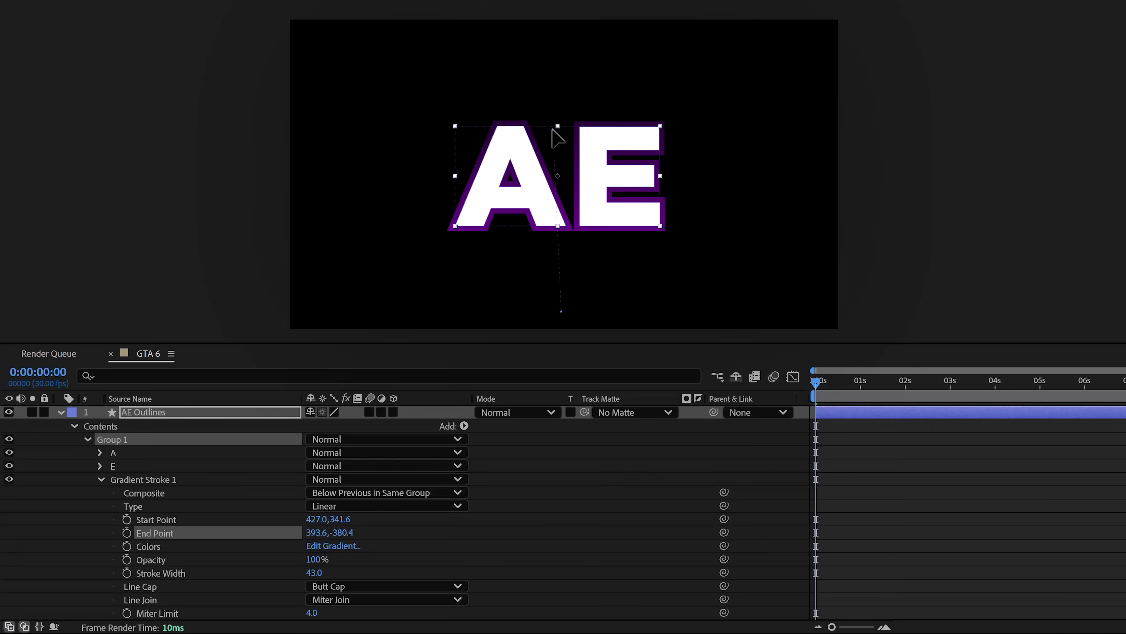
left_click_drag(560, 311, 560, 315)
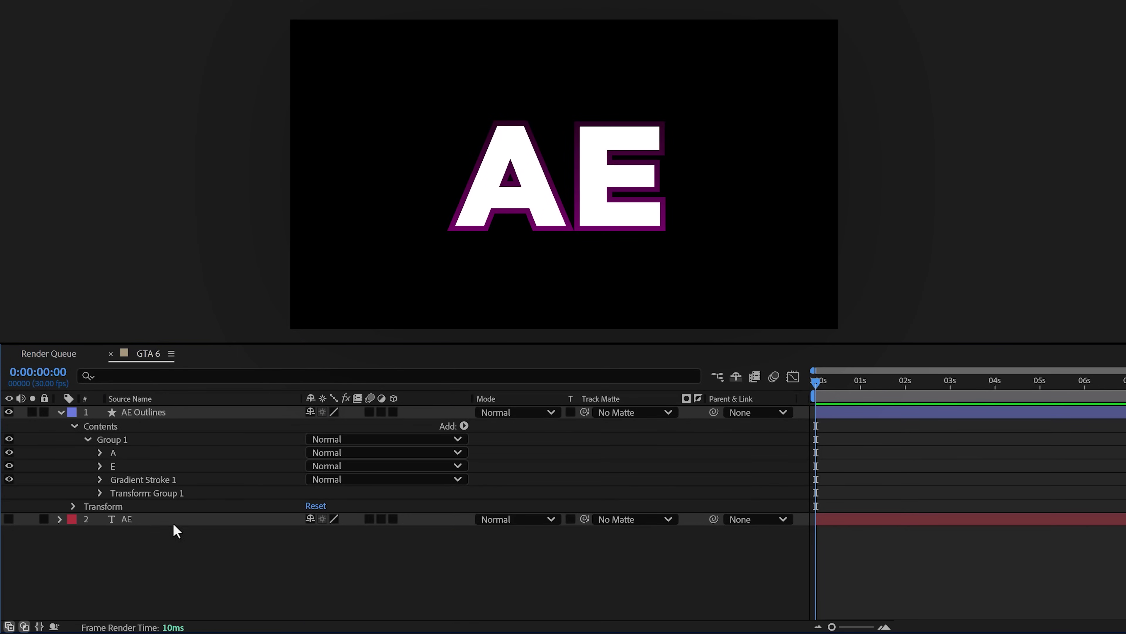
Duplicate Gradient Stroke 1 and thin the original stroke's width to 25.
left_click(161, 485)
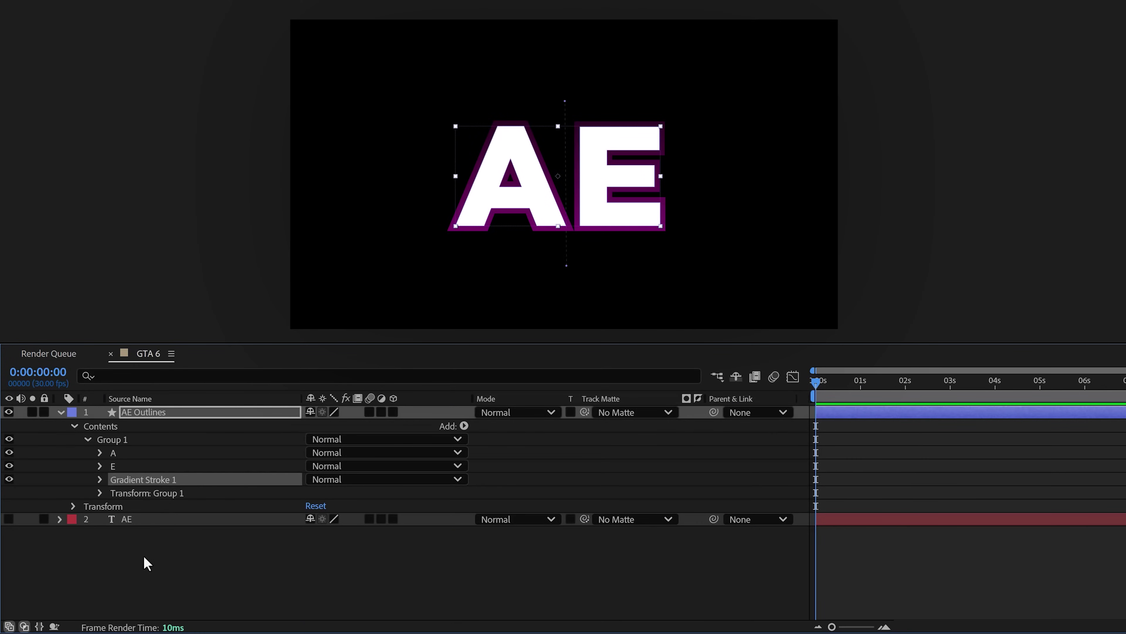
key("ctrl+d")
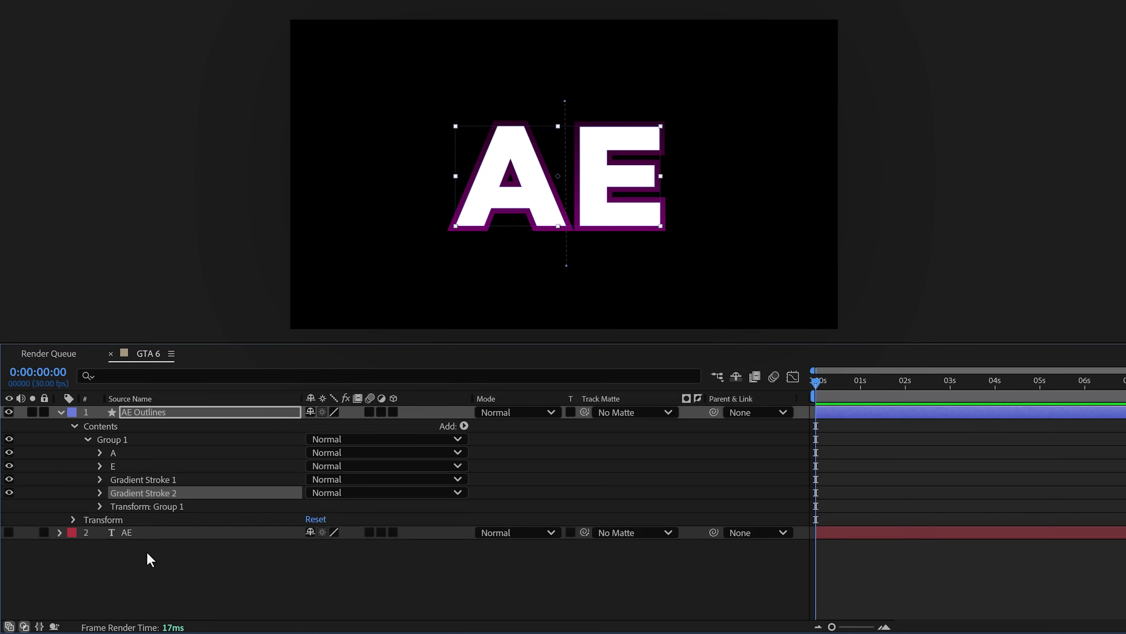
left_click(151, 480)
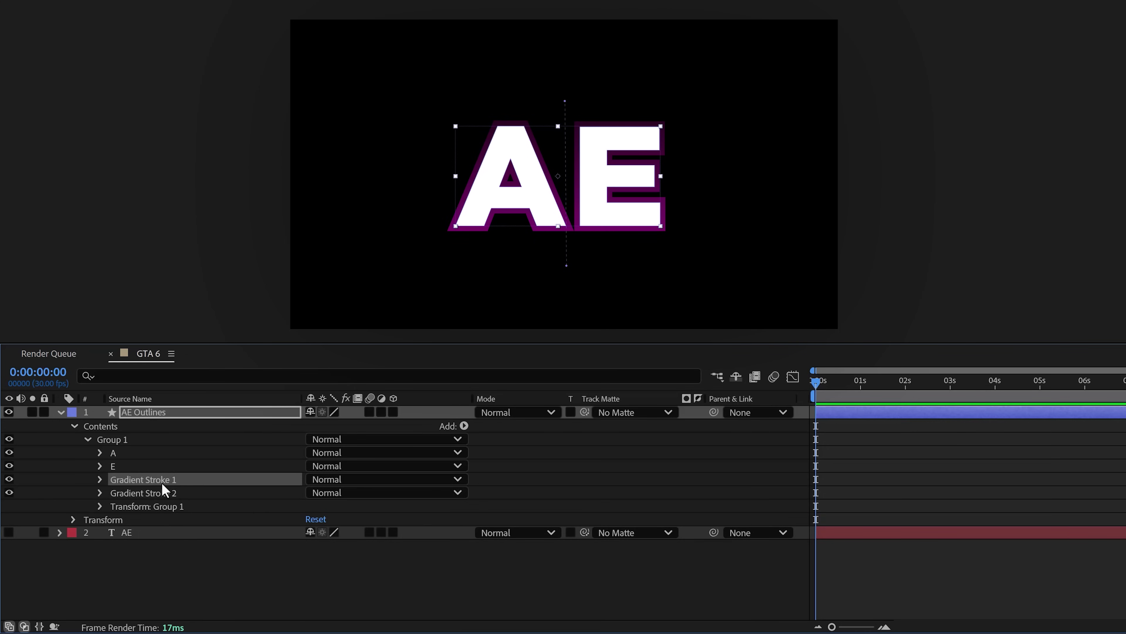
left_click(100, 480)
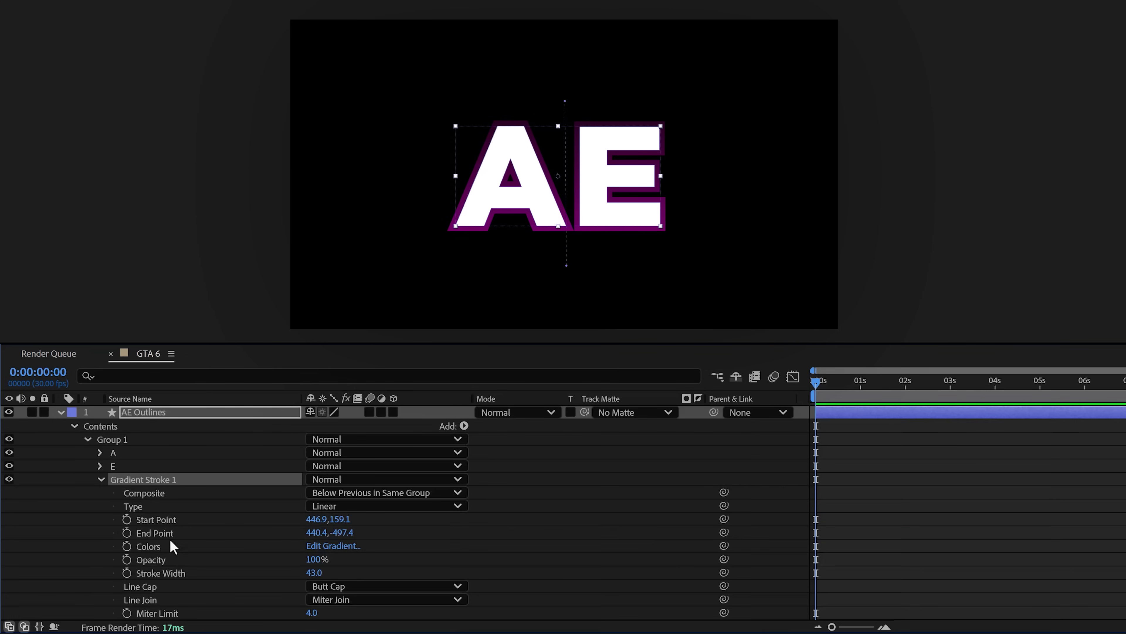
left_click(276, 572)
left_click_drag(288, 572, 290, 572)
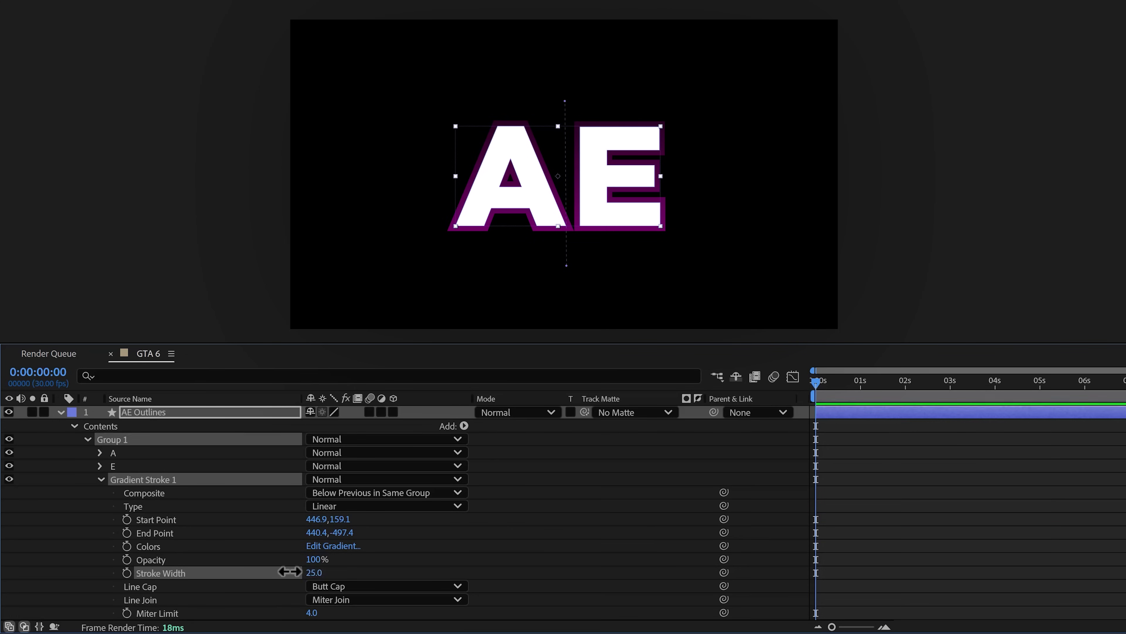
Set the gradient colours from dark purple 430047 to lime green B6E600.
left_click(340, 548)
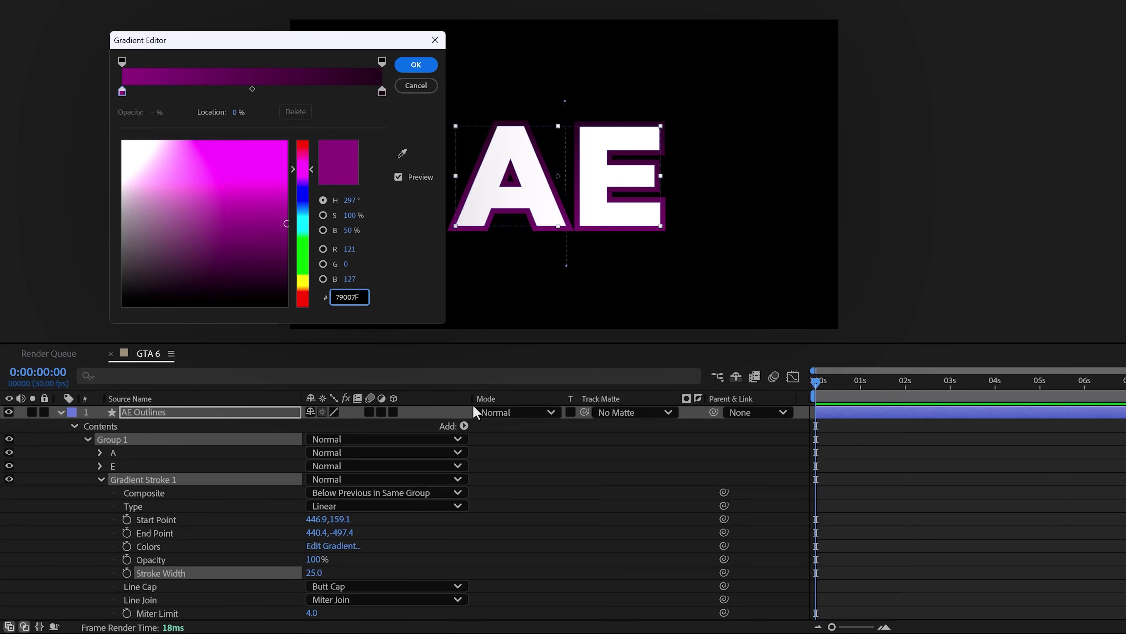
left_click_drag(286, 223, 287, 244)
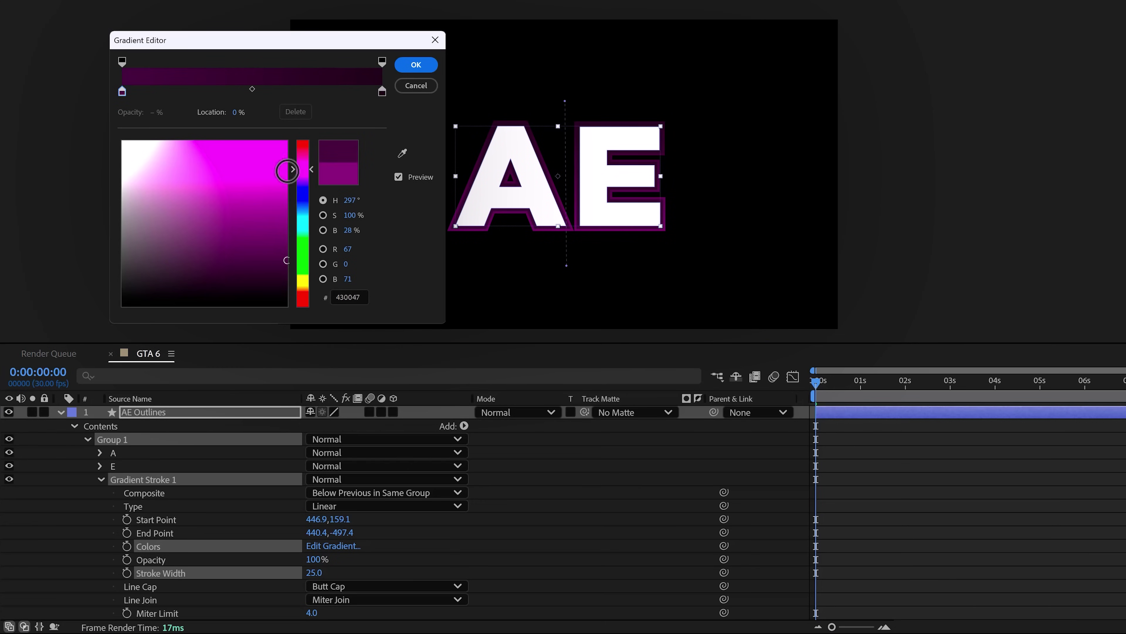
left_click(382, 92)
left_click_drag(303, 169, 303, 251)
left_click(286, 156)
left_click(308, 272)
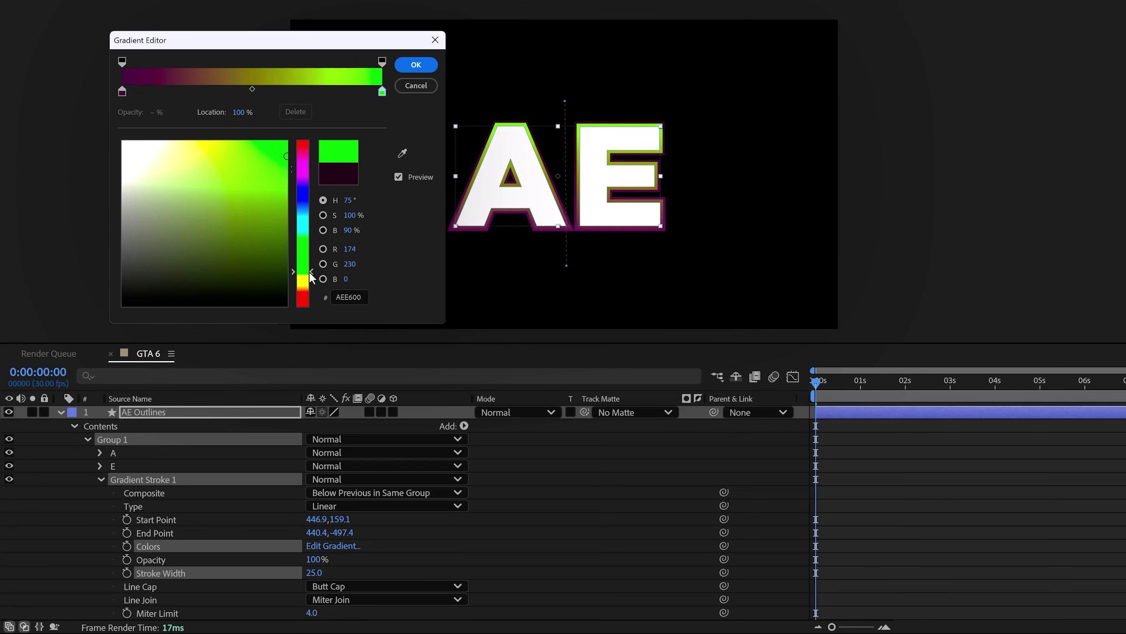
left_click(310, 272)
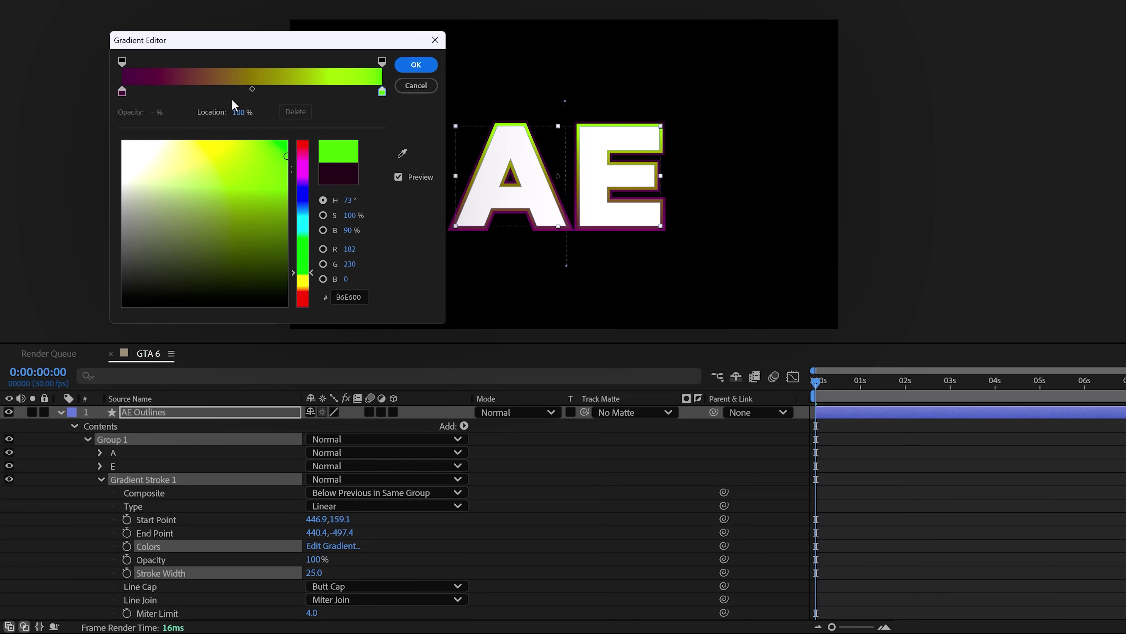
Apply the new gradient colours, then drag the start point lower and the end point higher.
left_click(414, 66)
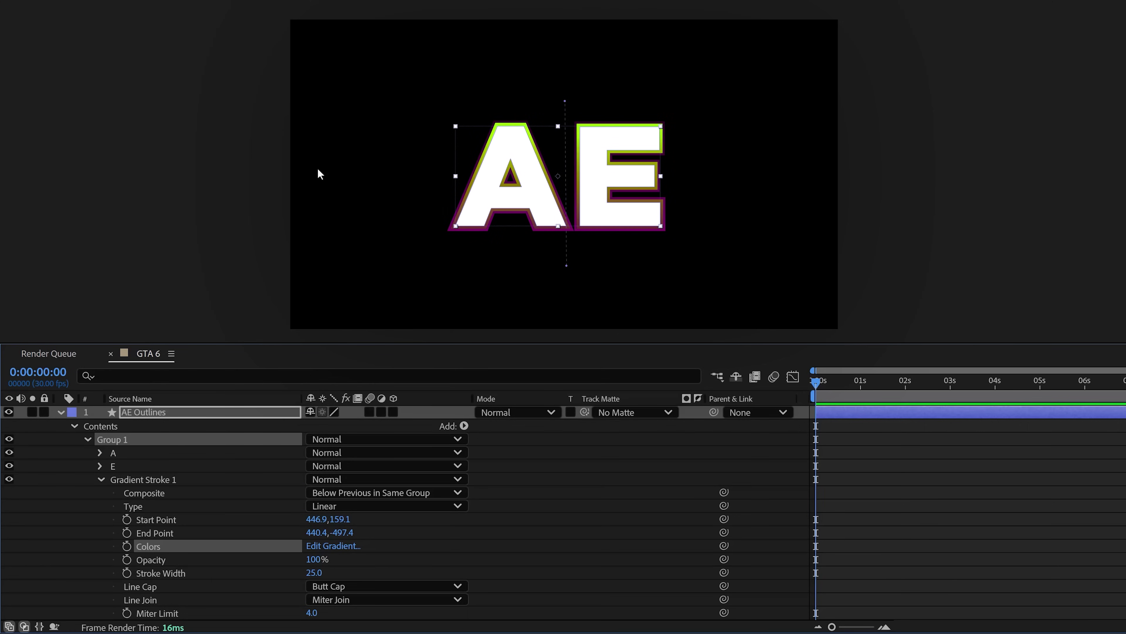
left_click_drag(340, 519, 288, 531)
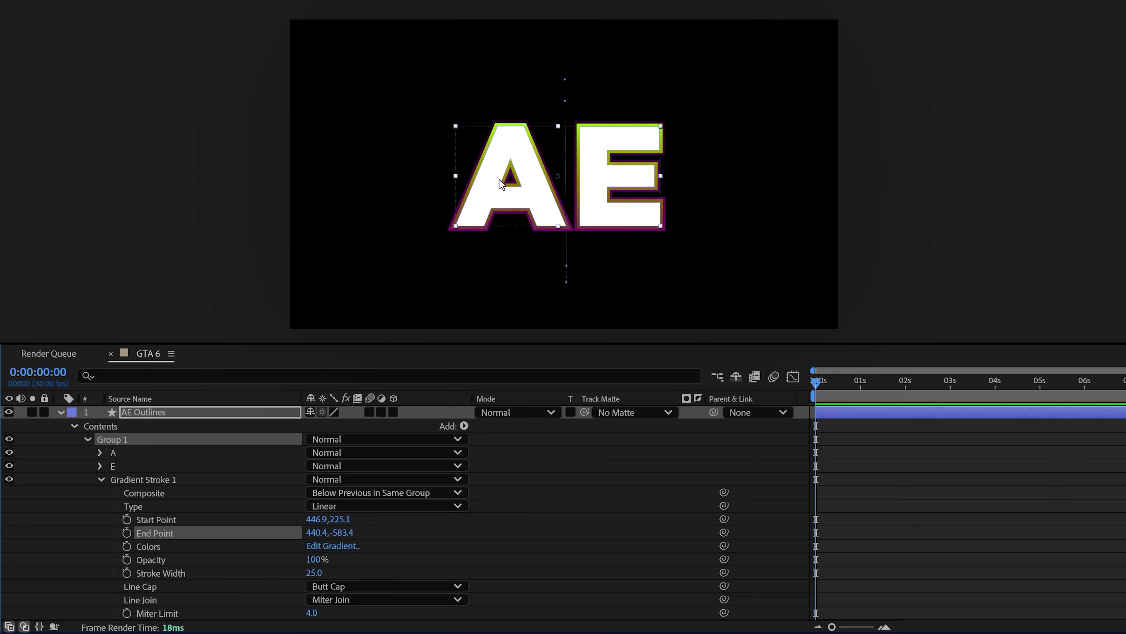
left_click_drag(564, 80, 566, 49)
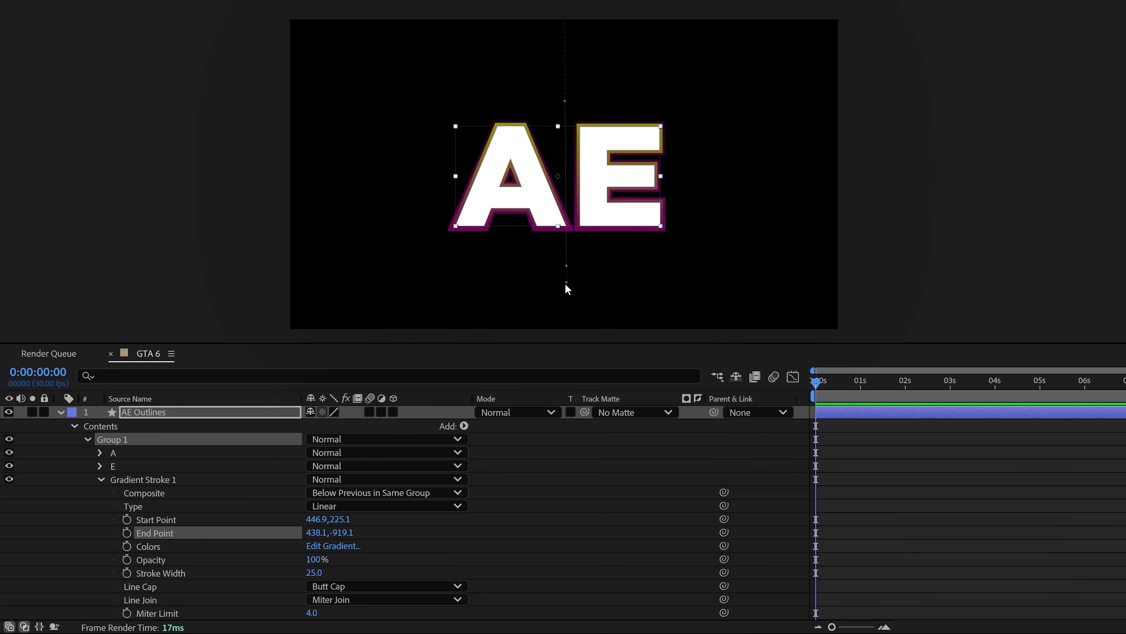
left_click_drag(567, 283, 566, 249)
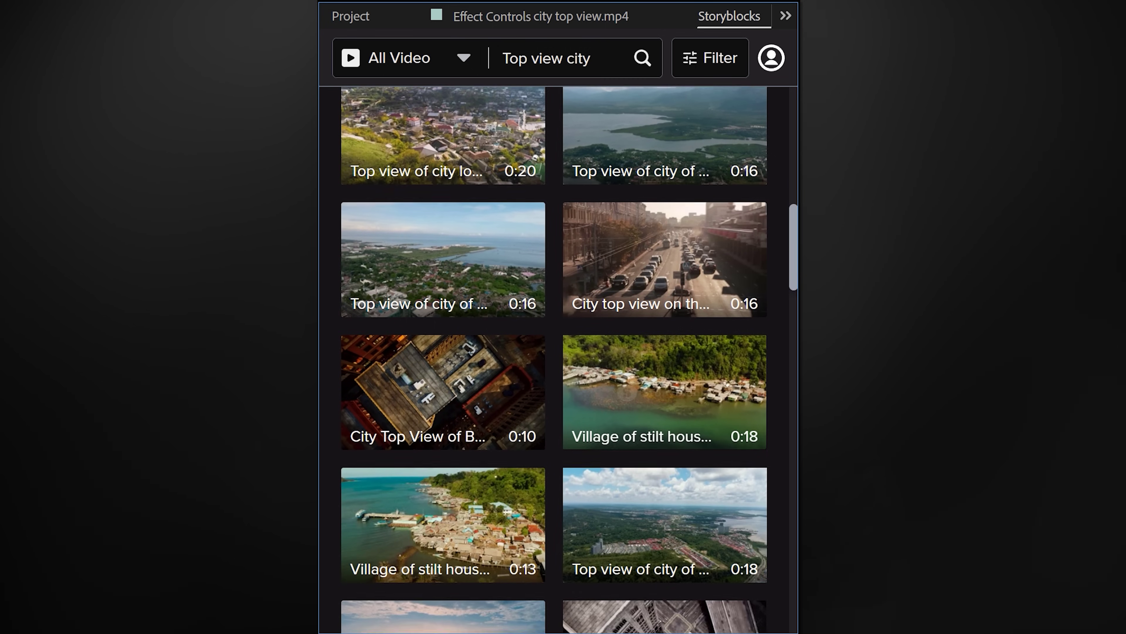
scroll(554, 355, "down", 6)
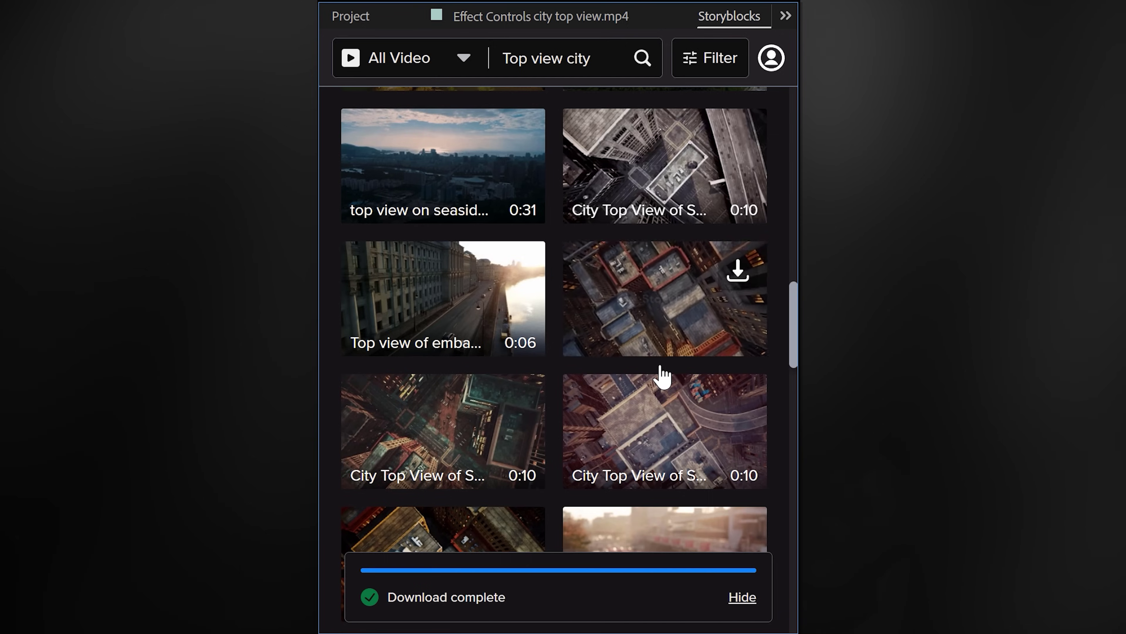
Scroll the Storyblocks results and check the downloaded top-view city clip in the Project panel.
left_click(350, 16)
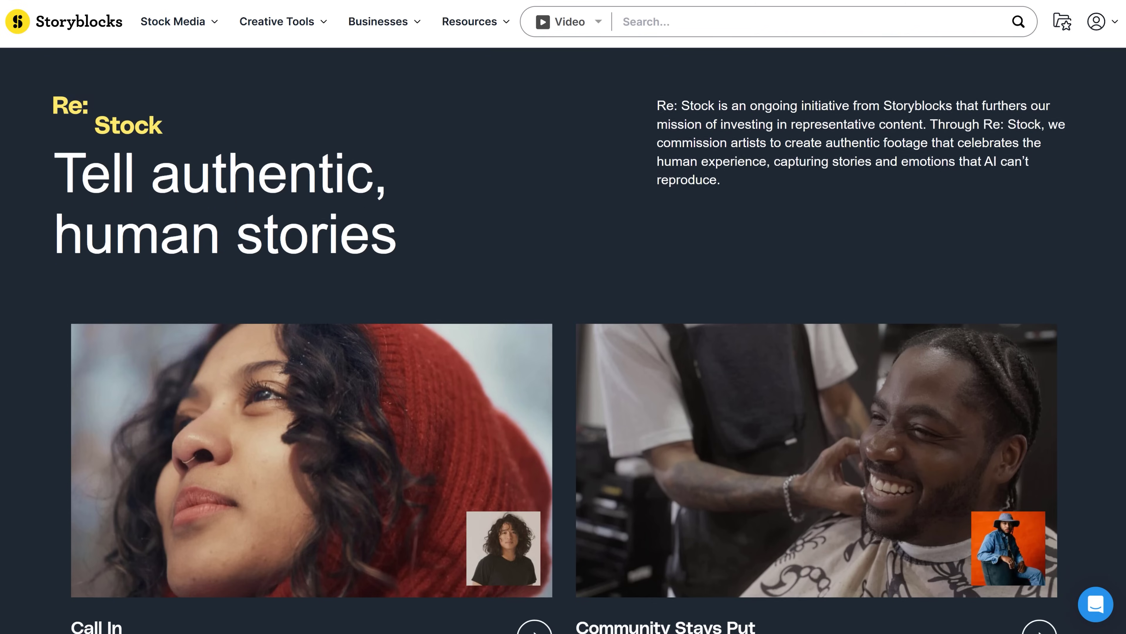
Scroll the Re:Stock collections page down to the human stories collections.
scroll(564, 337, "down", 6)
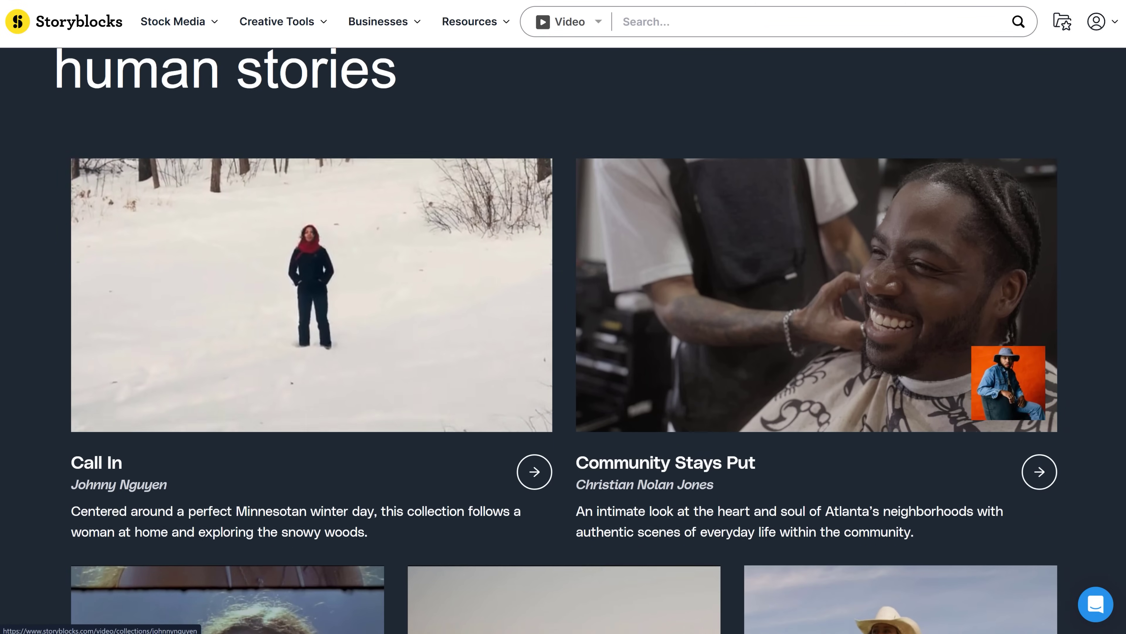
scroll(563, 338, "down", 3)
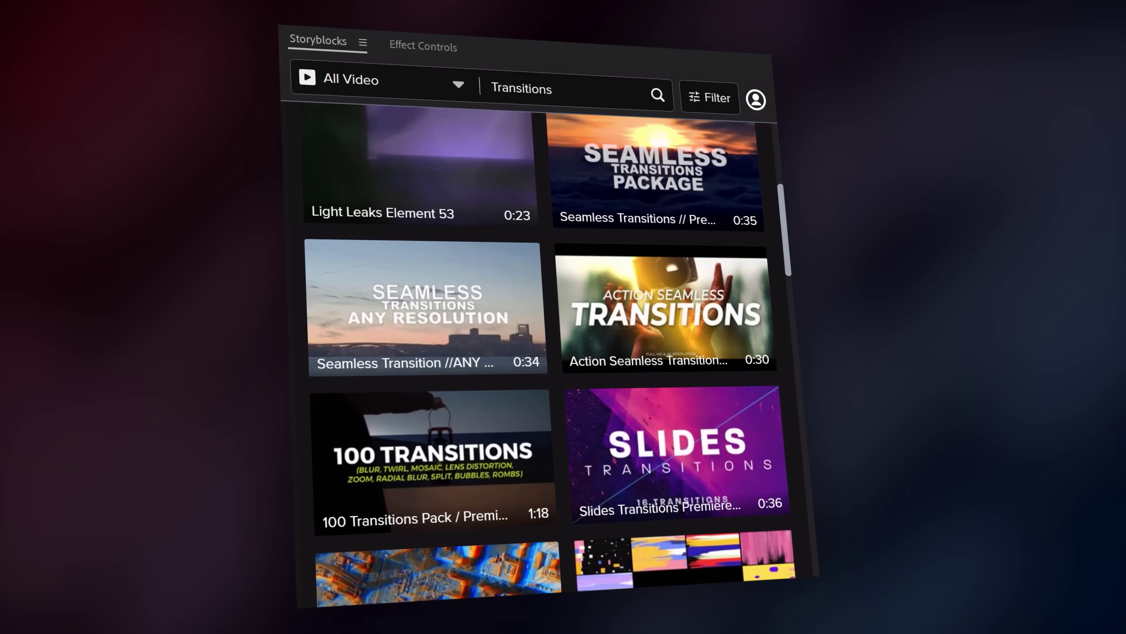
Scroll through the Storyblocks Transitions video results.
scroll(541, 355, "down", 5)
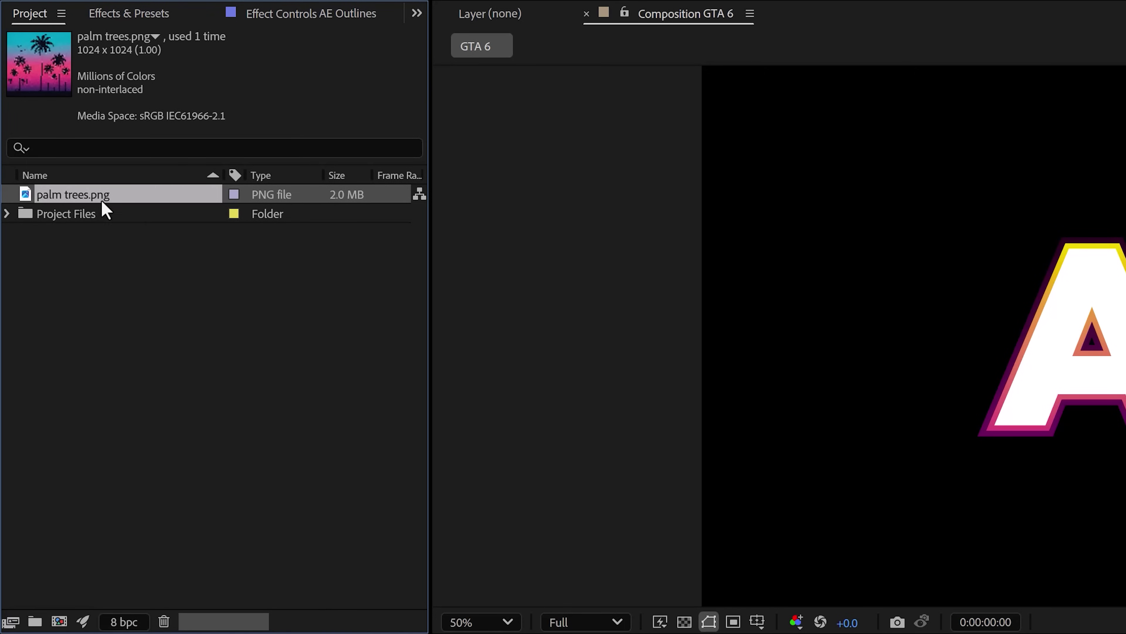
Add palm trees.png to the GTA 6 comp as the top layer, enlarged to fill most of the frame.
left_click_drag(103, 205, 209, 603)
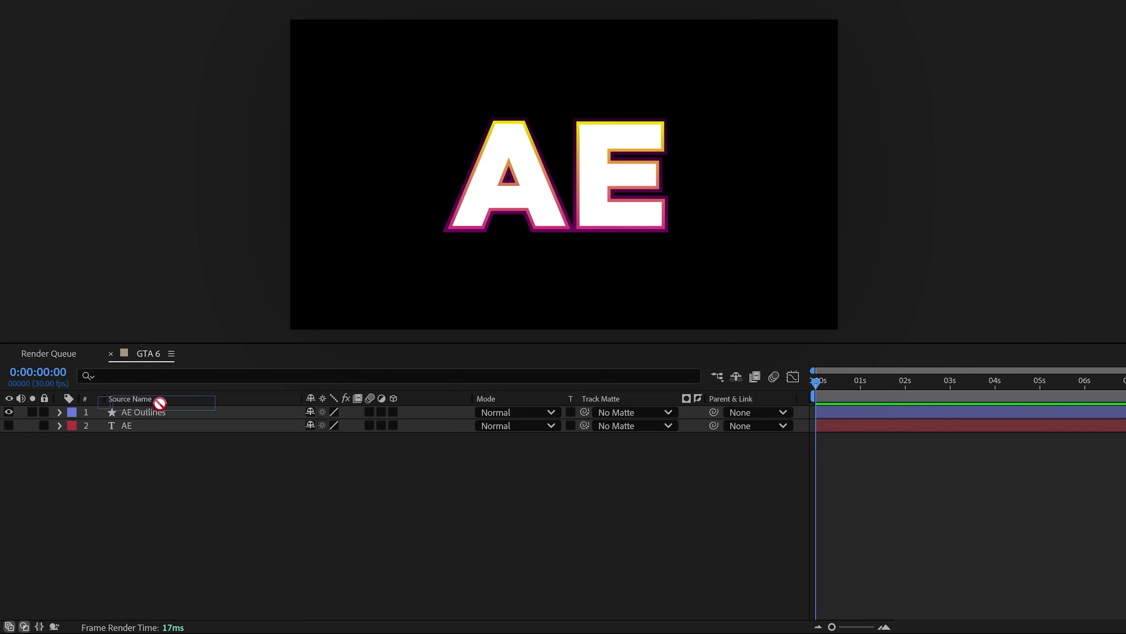
left_click_drag(156, 400, 161, 411)
left_click_drag(640, 173, 707, 231)
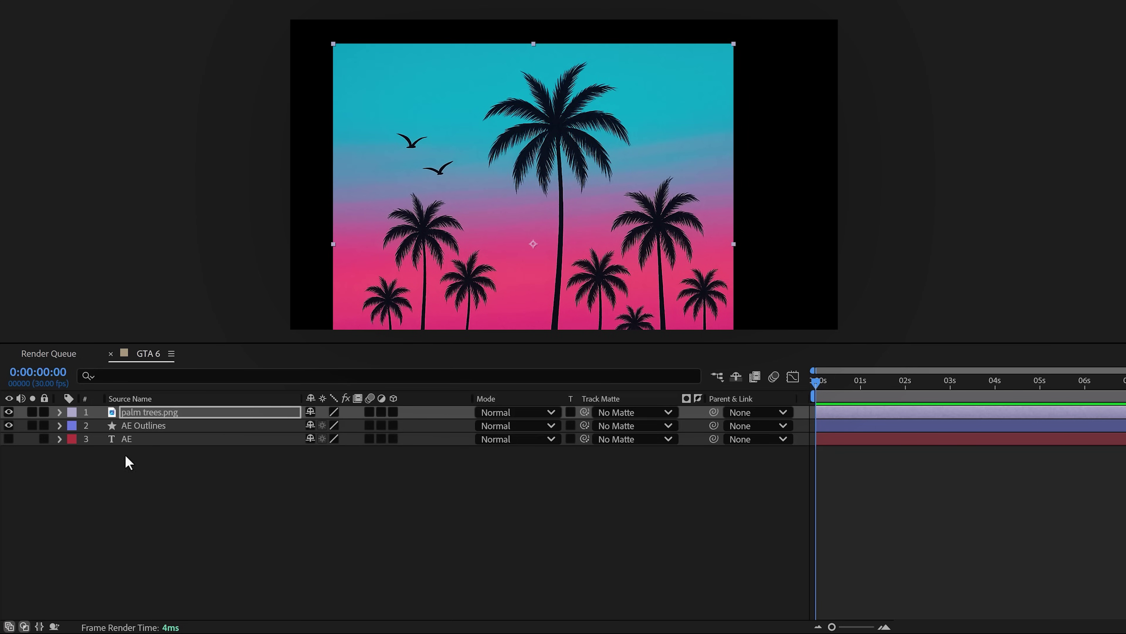
Change Fill 1 of the A letter group in AE Outlines from white to black (000000).
left_click(60, 425)
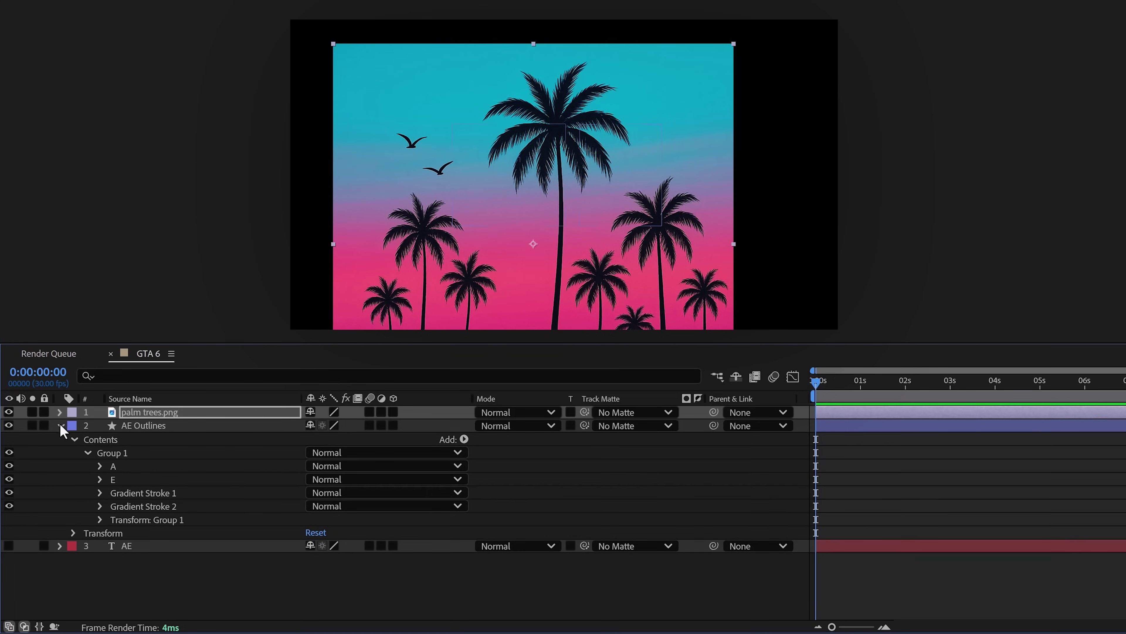
left_click(100, 465)
left_click(114, 532)
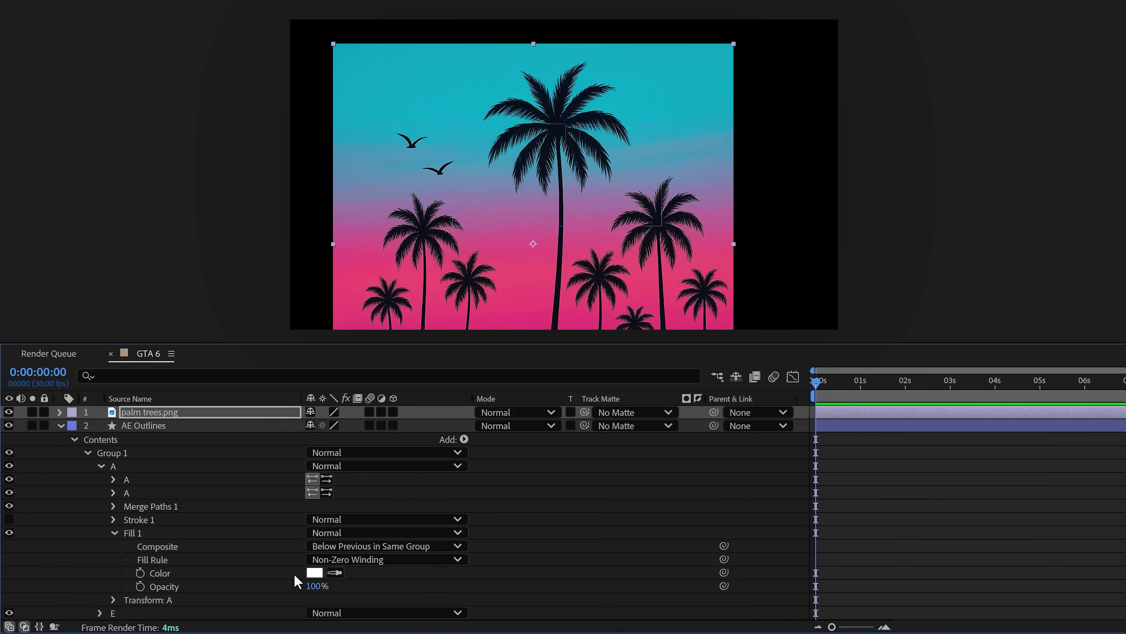
left_click(314, 572)
left_click_drag(453, 300, 384, 313)
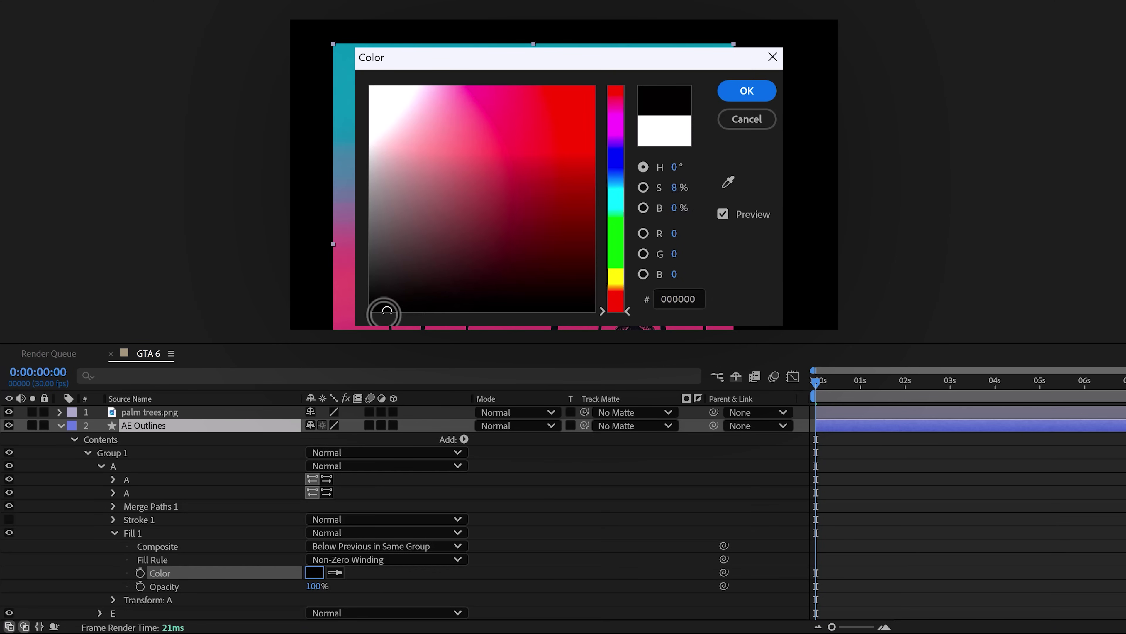
left_click(753, 92)
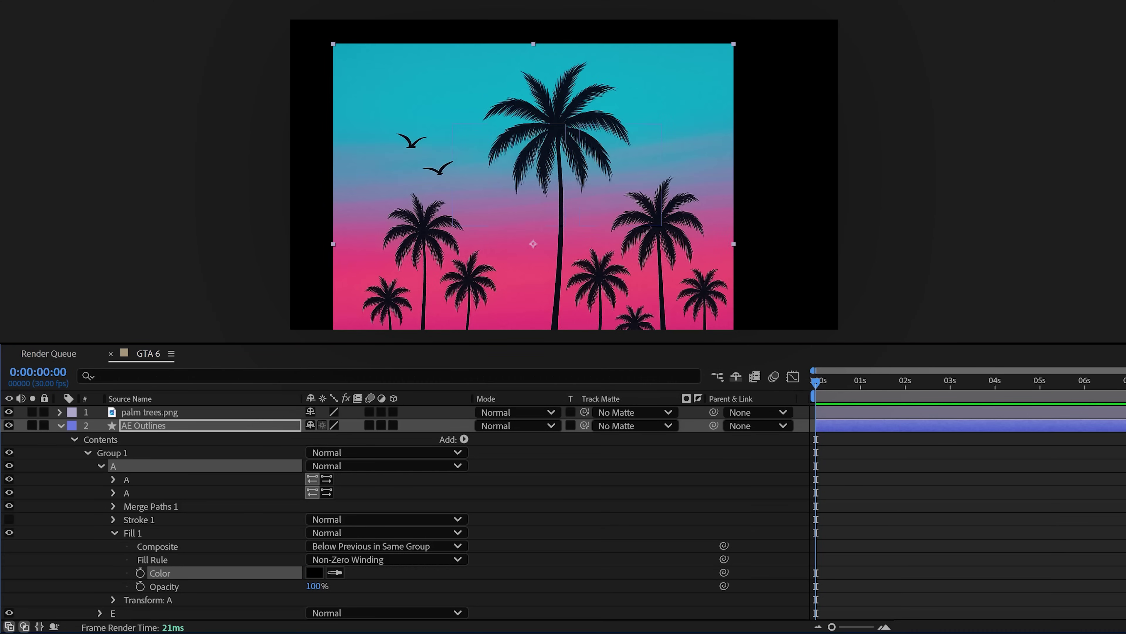
left_click(61, 425)
left_click(156, 427)
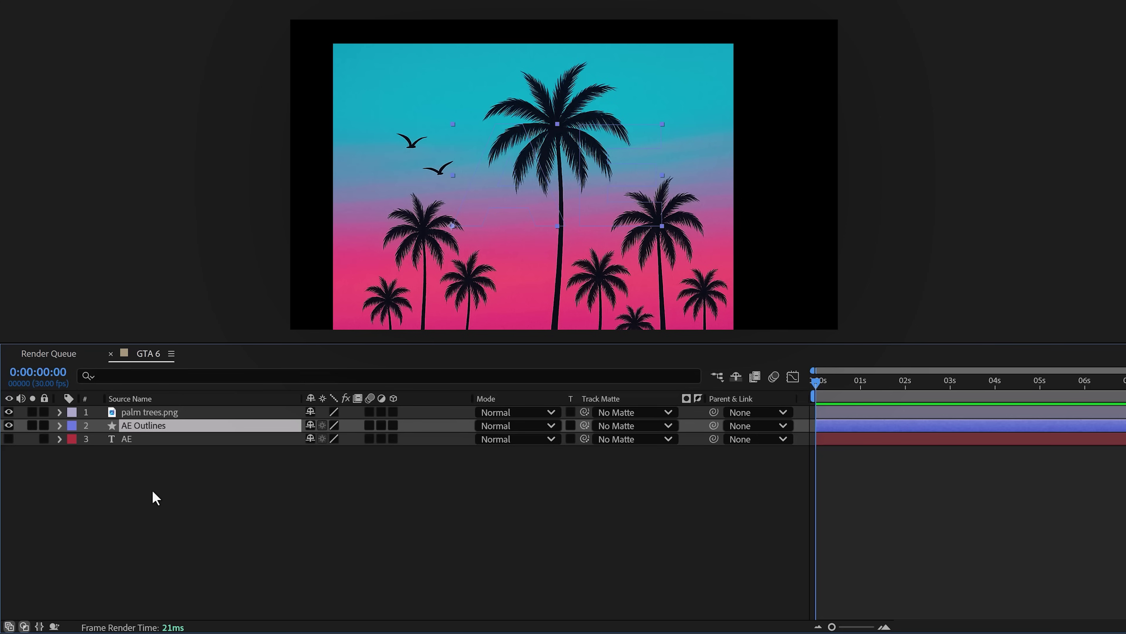
Duplicate the AE Outlines layer and rename the copy 'Palm Trees'.
key("ctrl+d")
key("Return")
type("Palm Tr")
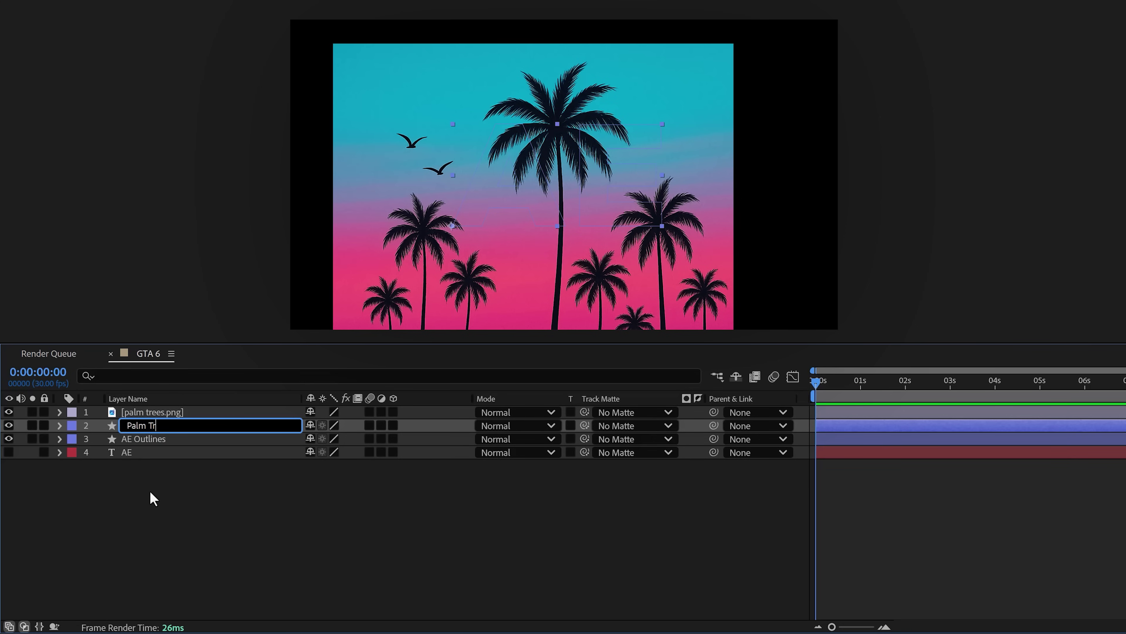
type("ees")
left_click(148, 488)
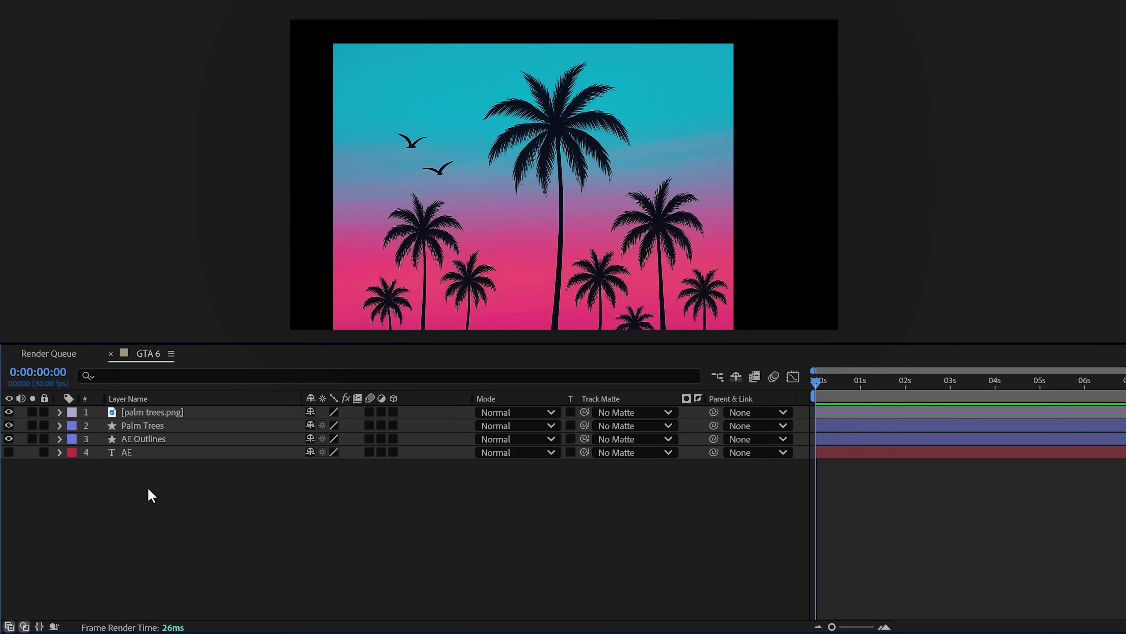
Delete Gradient Stroke 1 and Gradient Stroke 2 from the Palm Trees layer's Group 1.
left_click(60, 425)
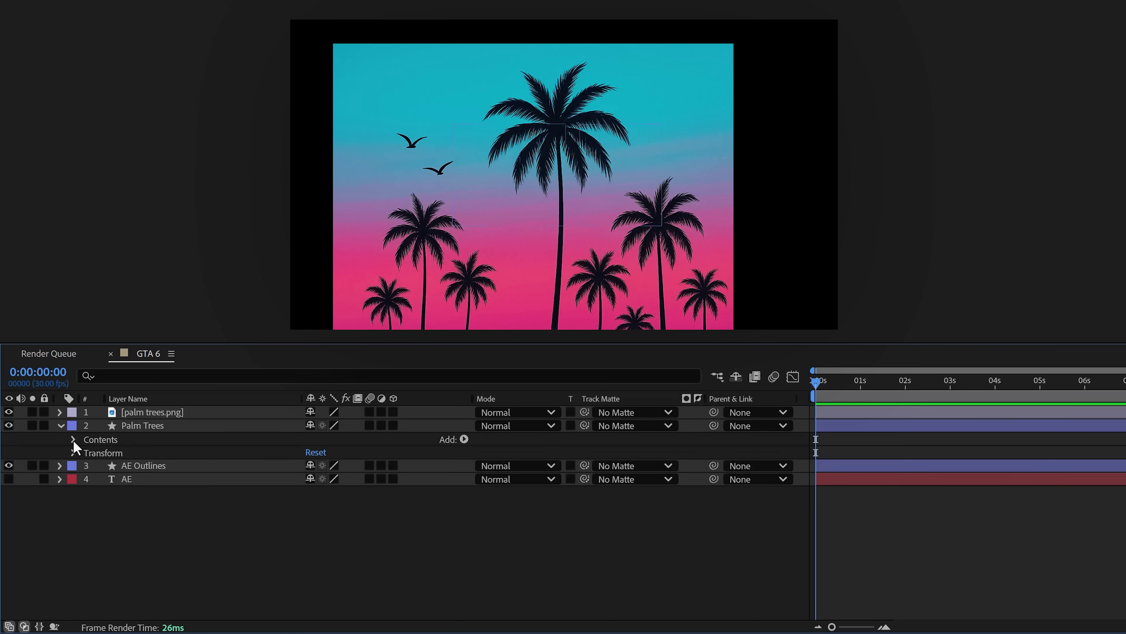
left_click(73, 439)
left_click(87, 453)
left_click(128, 507)
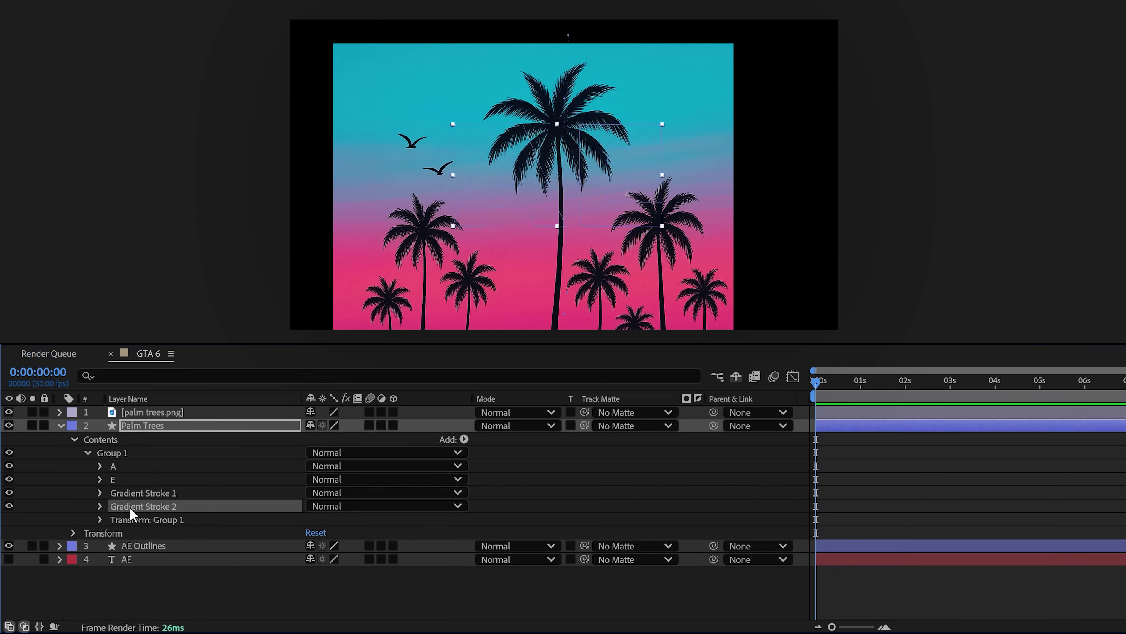
key("Delete")
left_click(138, 493)
key("Delete")
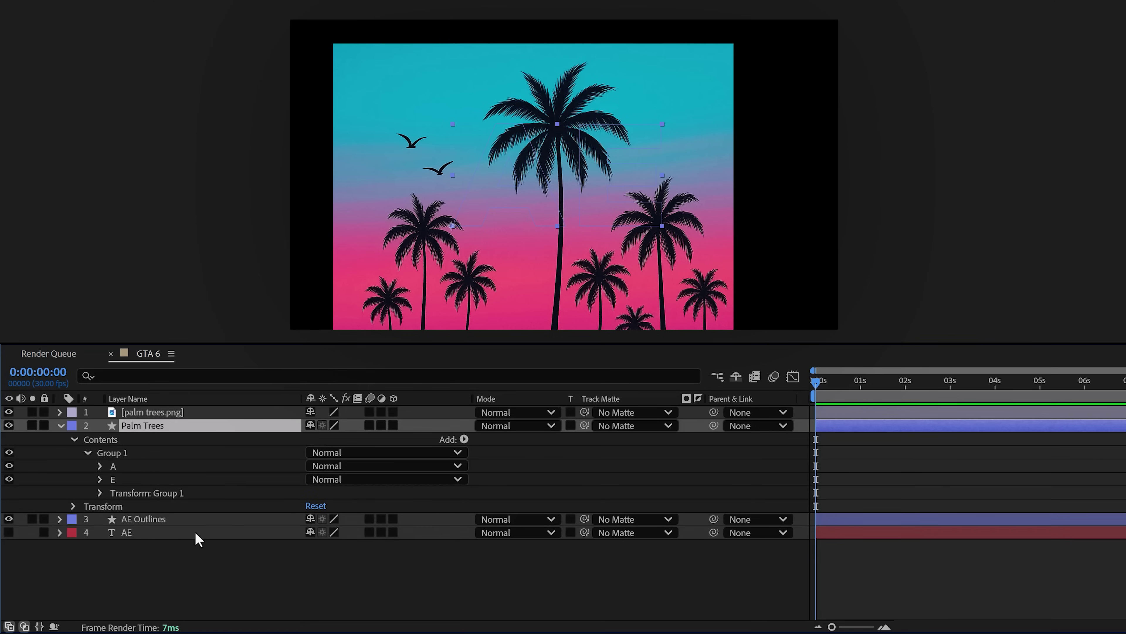
left_click(173, 414)
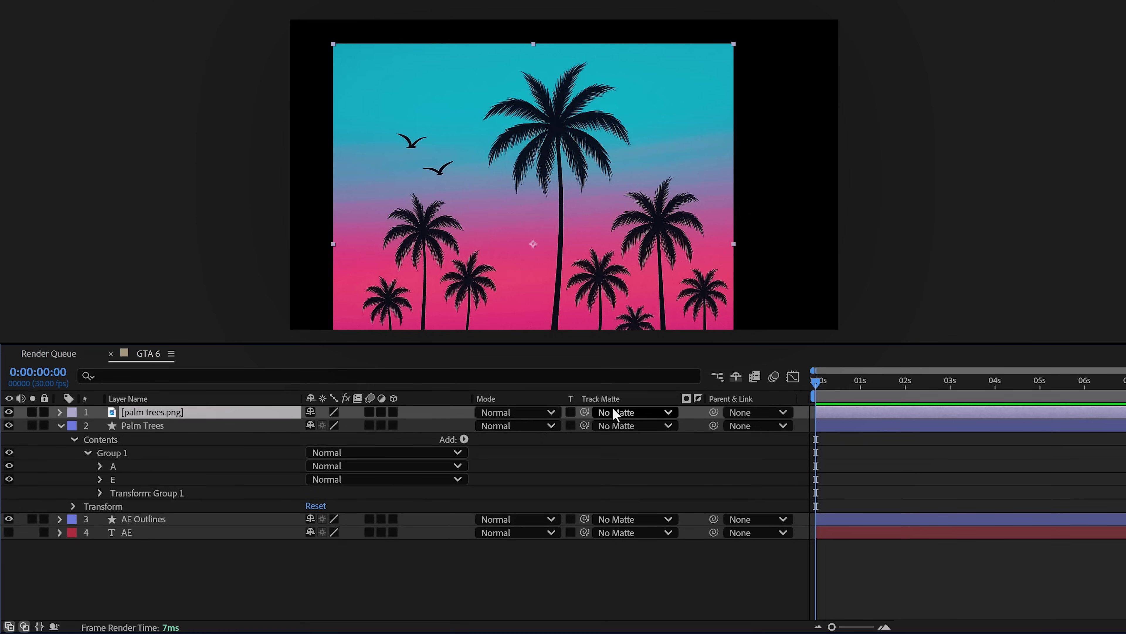
Set the palm trees.png layer's Track Matte to '2. Palm Trees'.
right_click(635, 399)
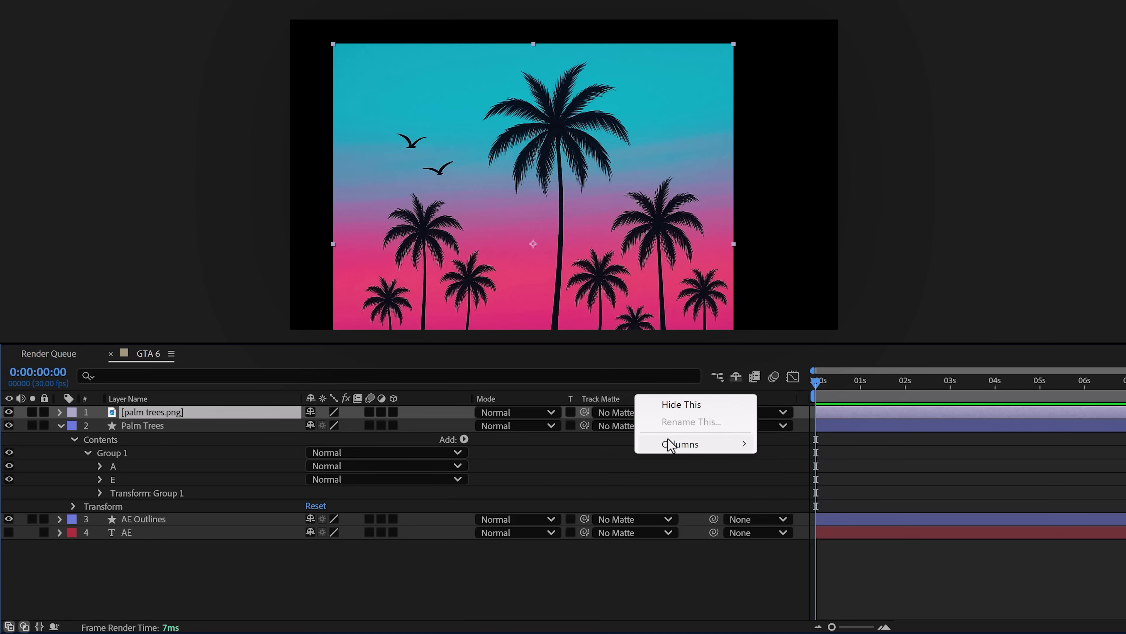
mouse_move(724, 444)
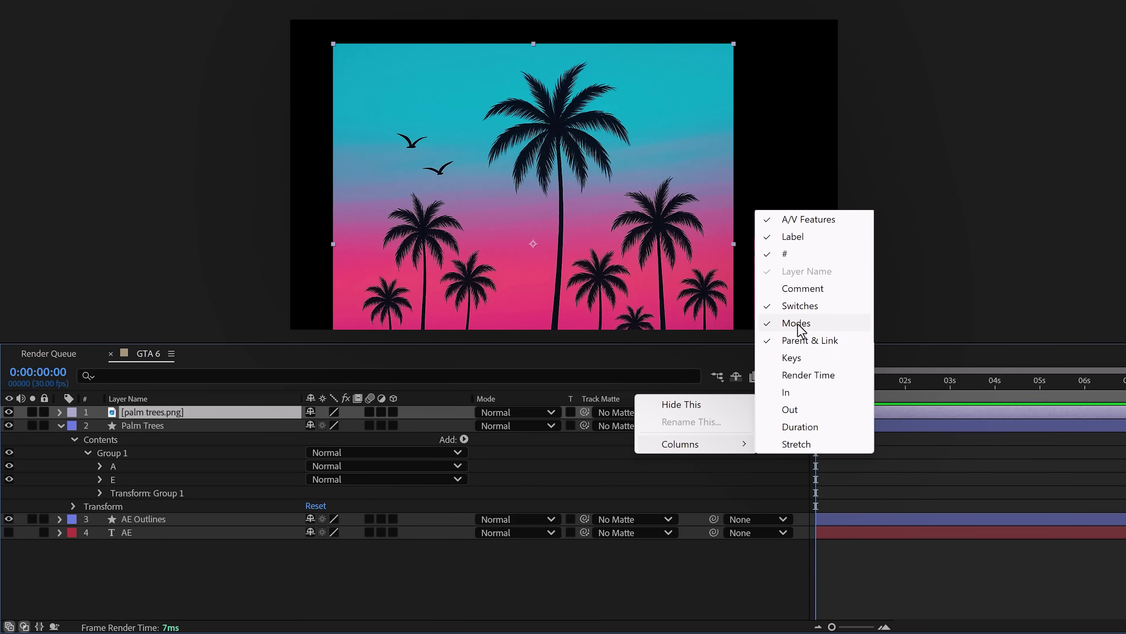
left_click(623, 413)
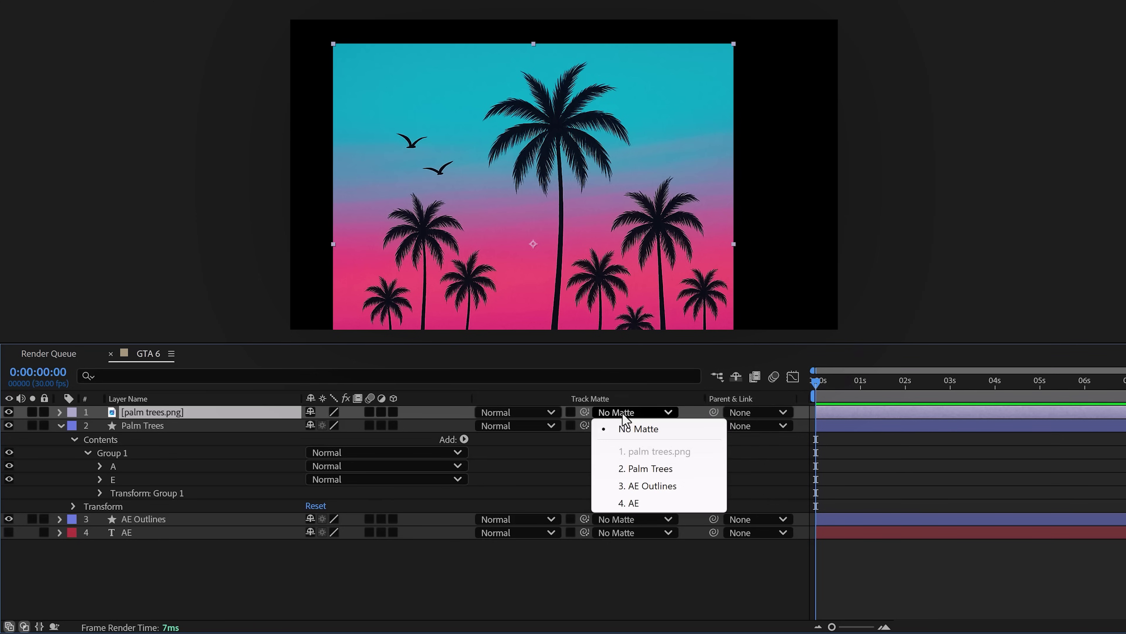
left_click(648, 470)
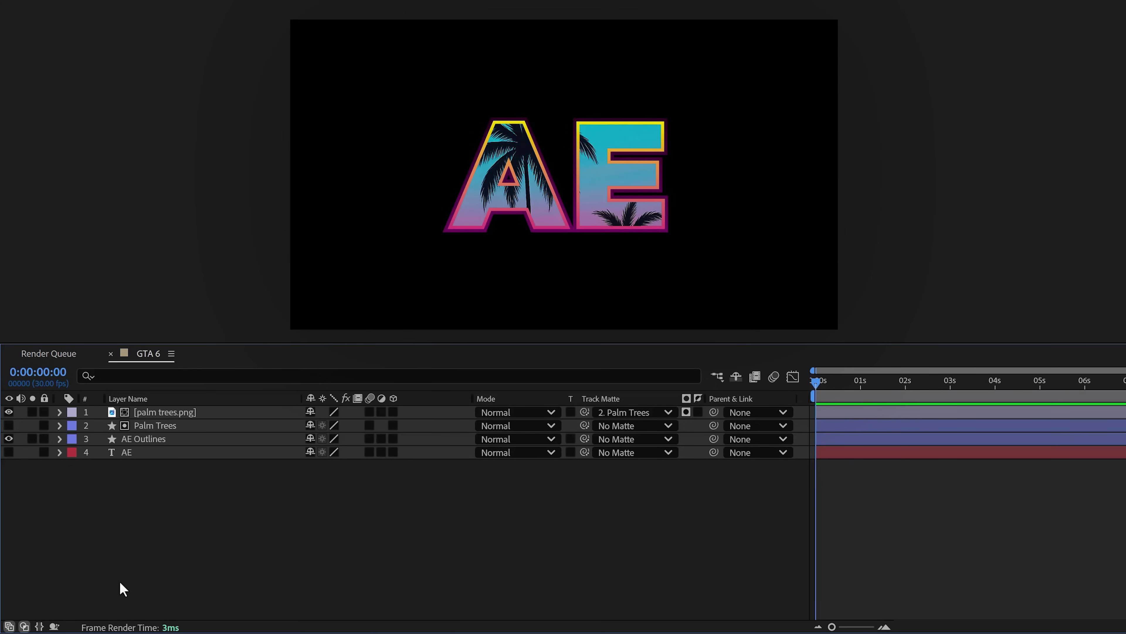
Create a new solid layer named 'Gradient Overlay'.
right_click(202, 588)
mouse_move(294, 404)
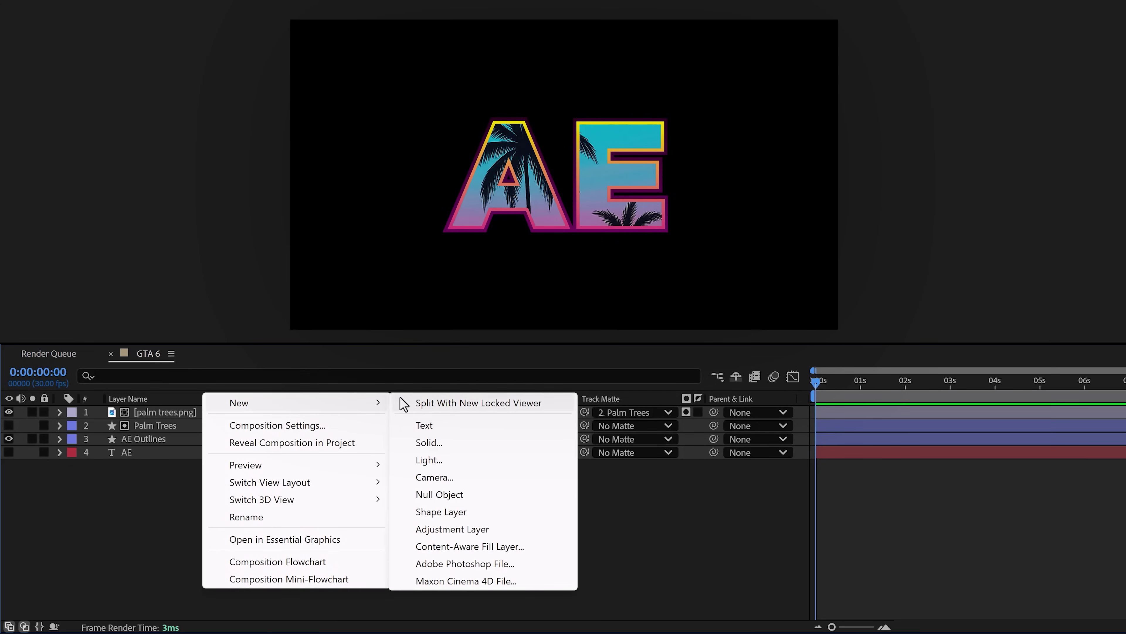
left_click(403, 444)
type("Gradient Overlay")
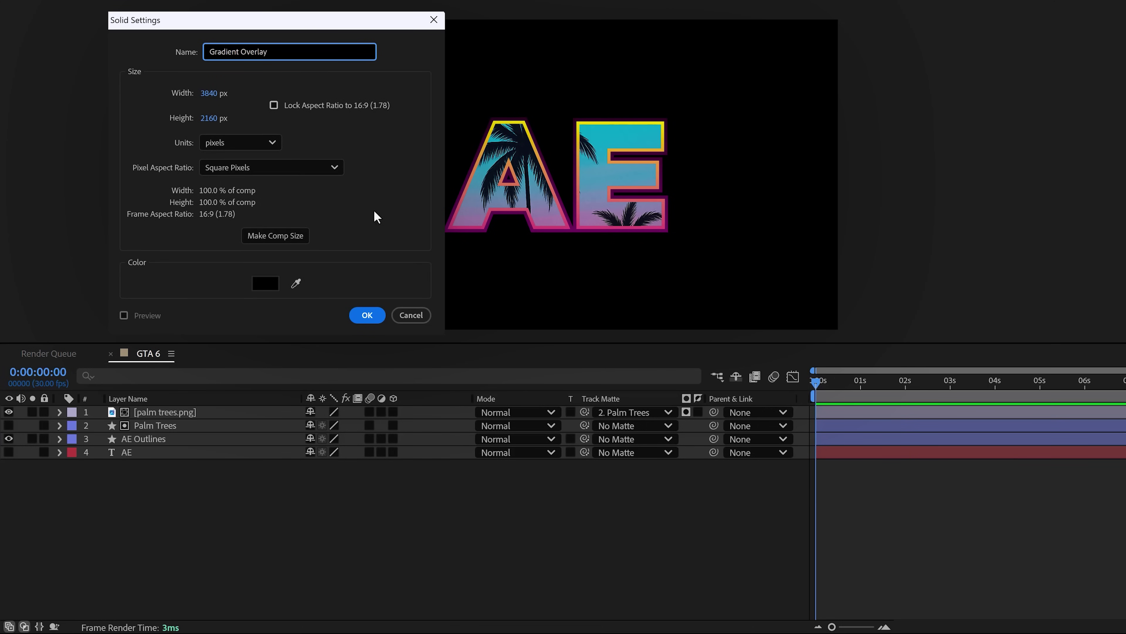
left_click(367, 315)
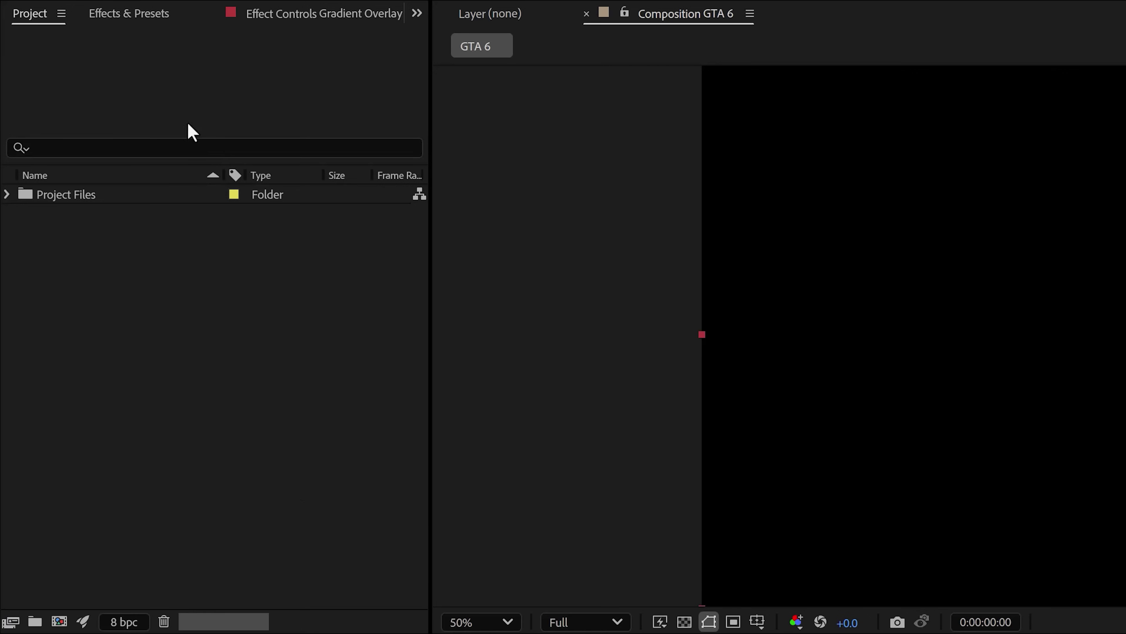
Apply the Gradient Ramp effect to the Gradient Overlay solid.
left_click(129, 16)
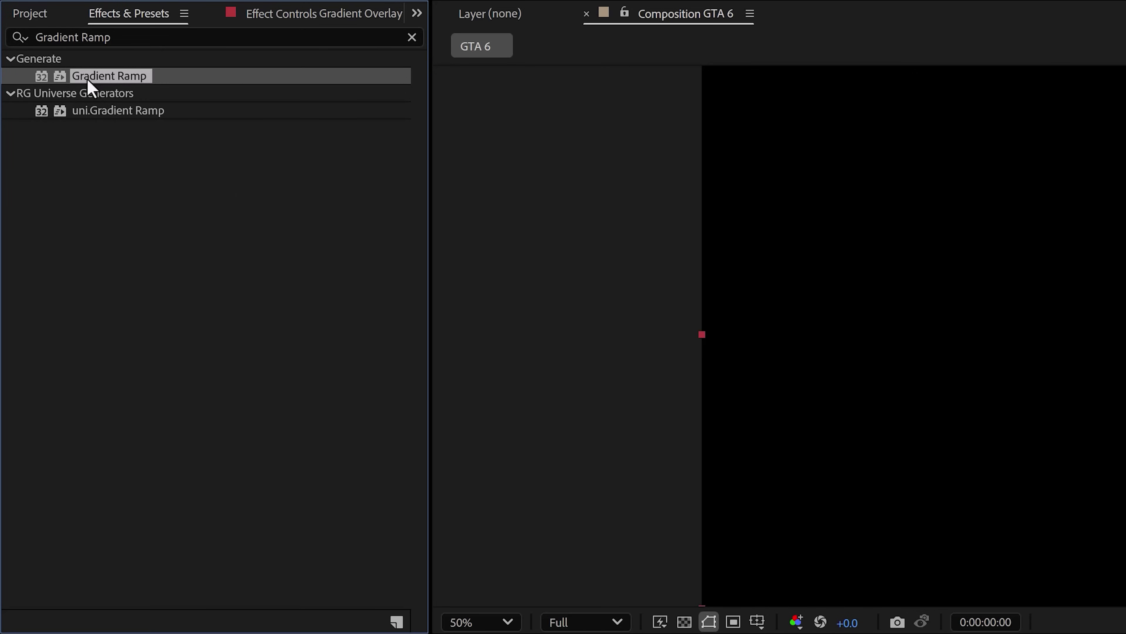
left_click_drag(116, 83, 226, 633)
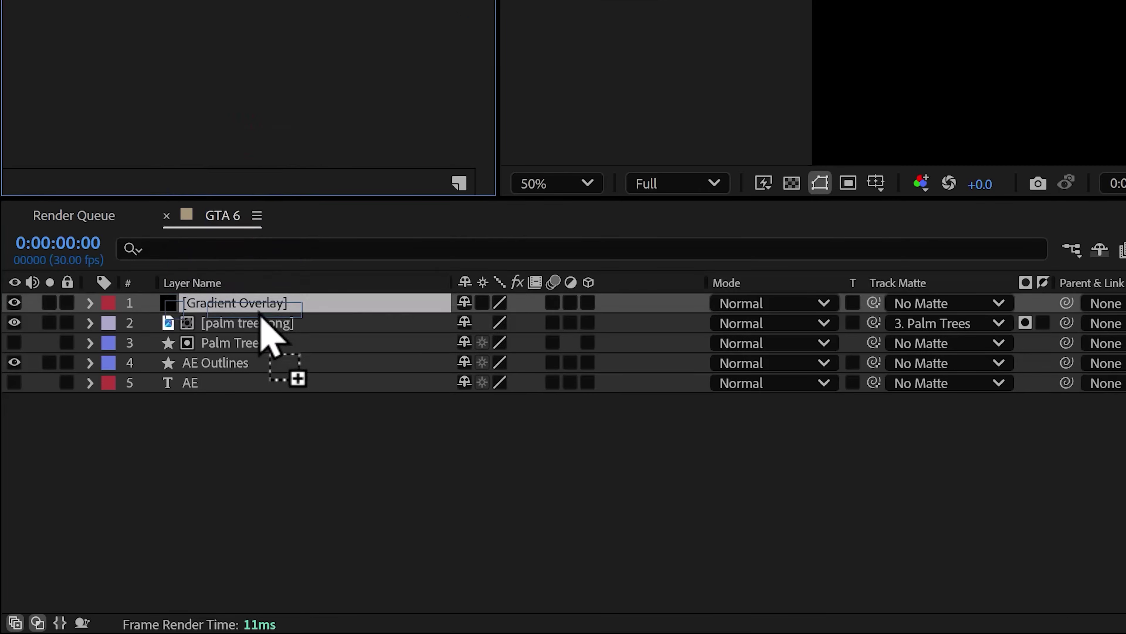
left_click_drag(261, 313, 261, 314)
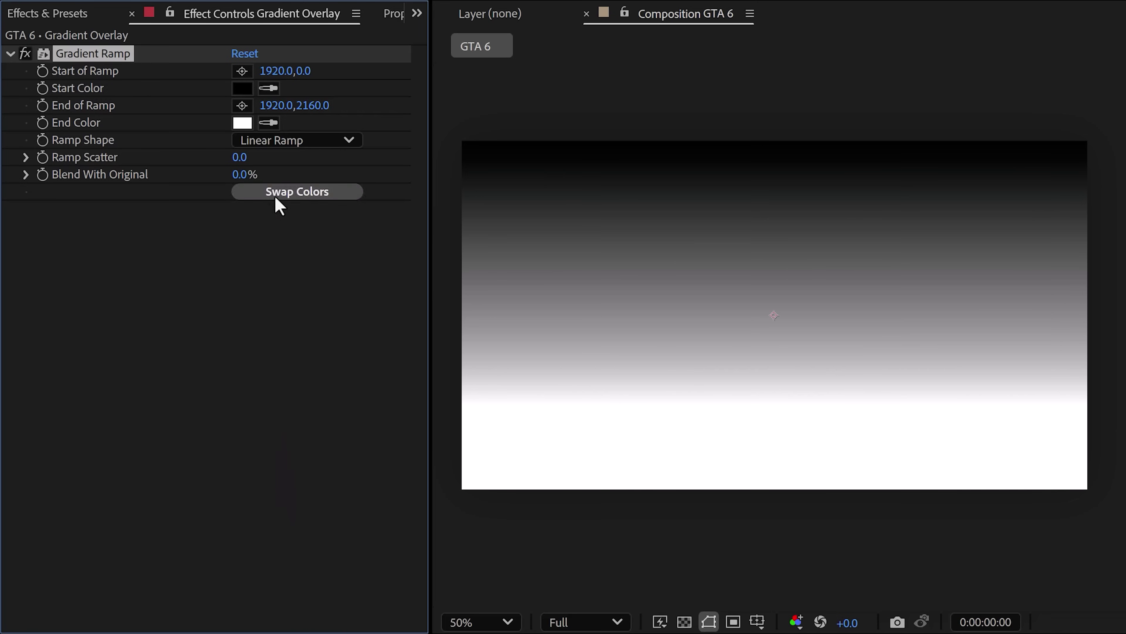
Set the Gradient Ramp Start Color to purple 5D00B7.
left_click(242, 89)
left_click(759, 211)
left_click(731, 222)
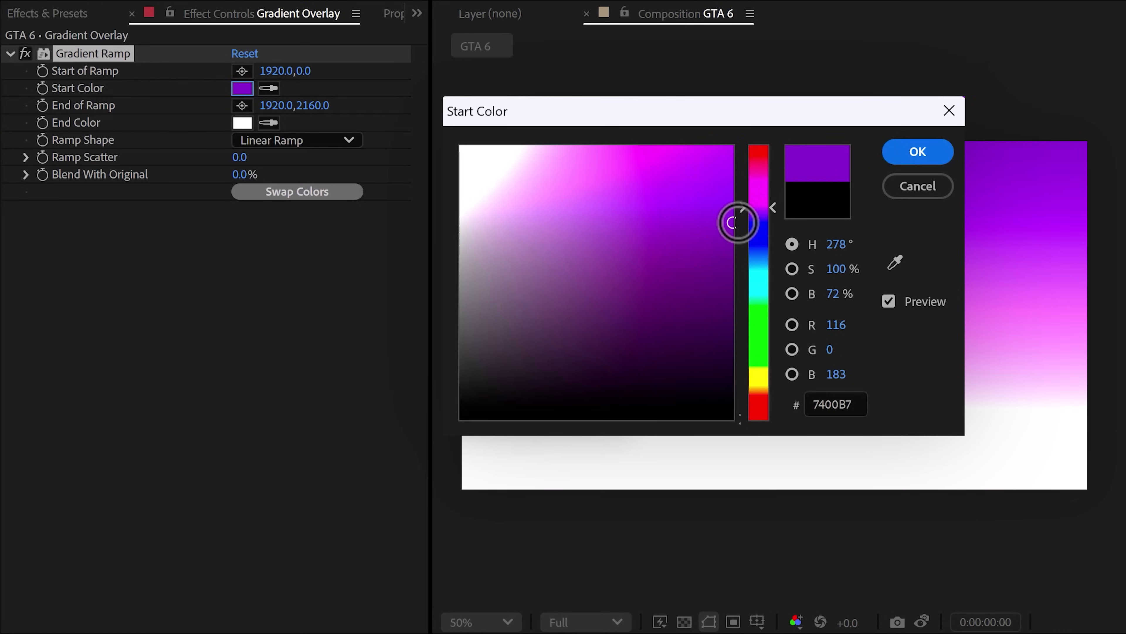
left_click_drag(760, 215, 756, 215)
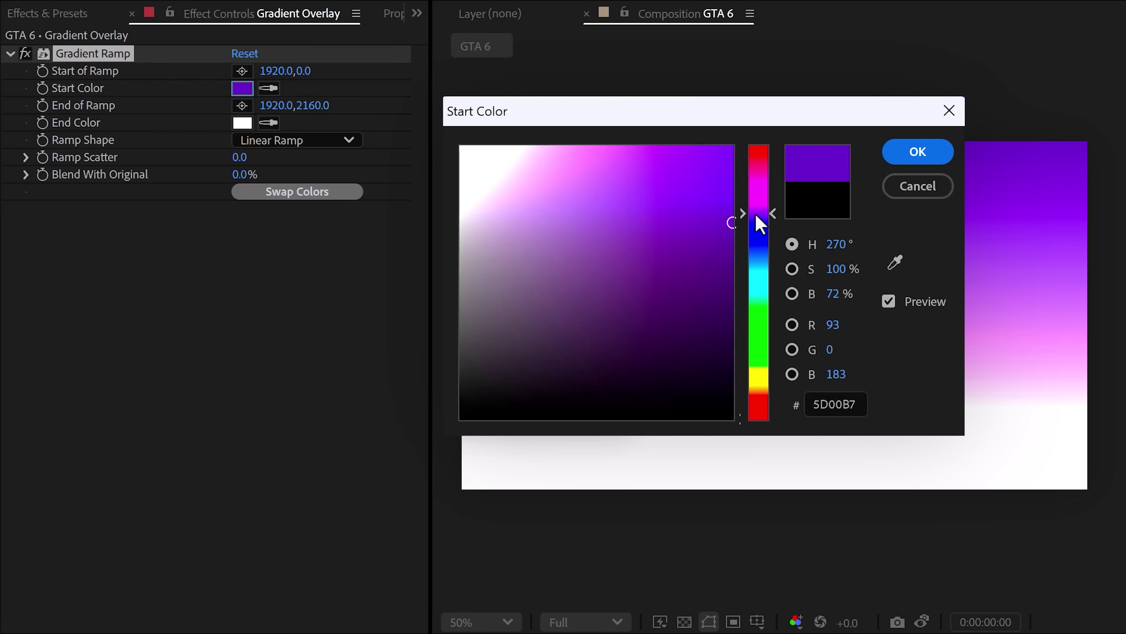
left_click(914, 156)
Set the Gradient Ramp End Color to a saturated yellow.
left_click(240, 126)
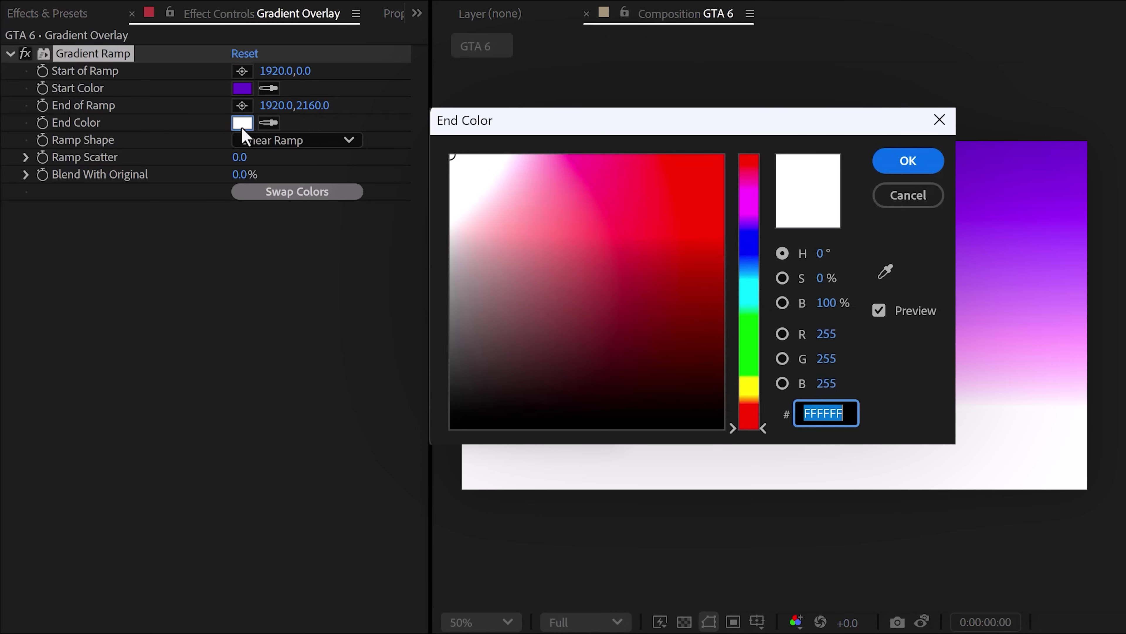
left_click_drag(747, 429, 748, 391)
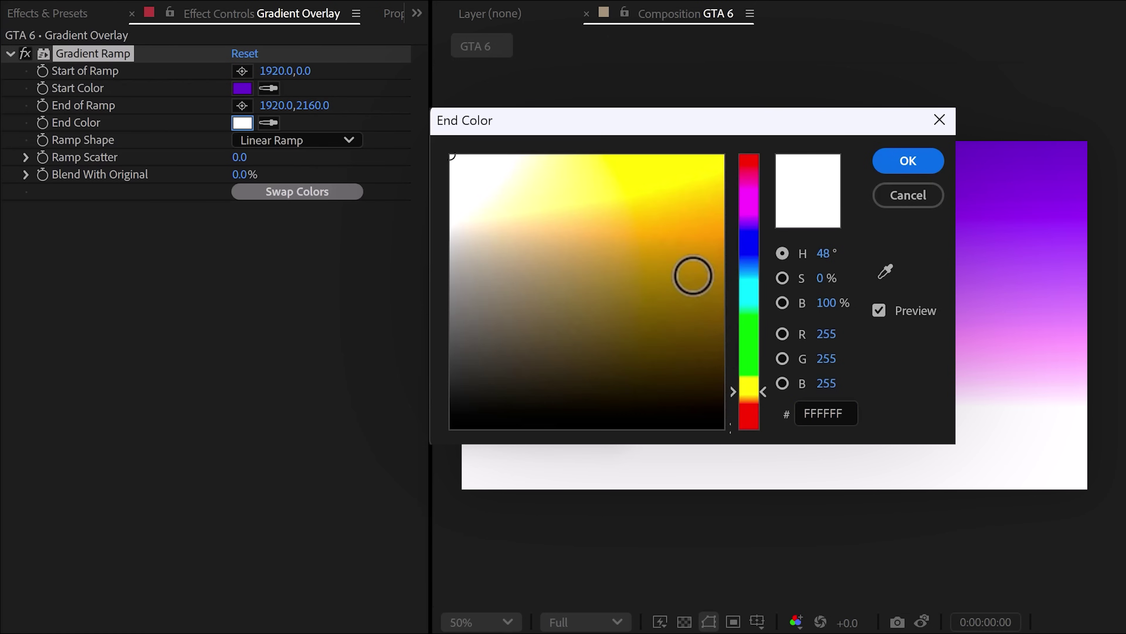
left_click_drag(692, 271, 734, 149)
left_click(903, 168)
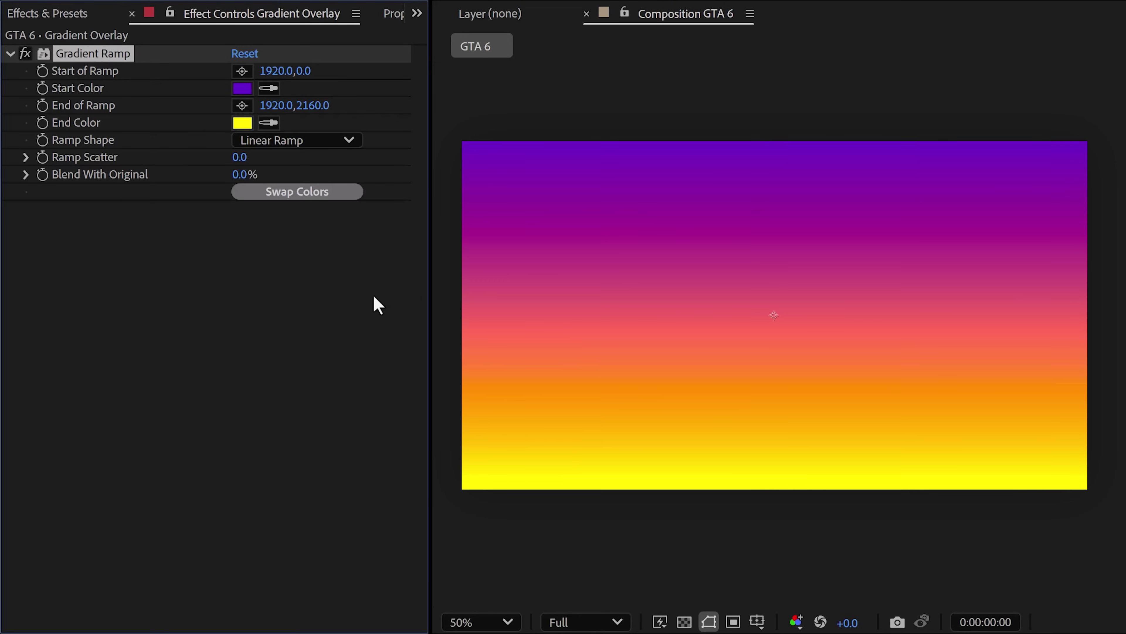
Try resizing the gradient layer over the letters, then undo the change.
left_click(476, 315)
left_click_drag(477, 315, 669, 325)
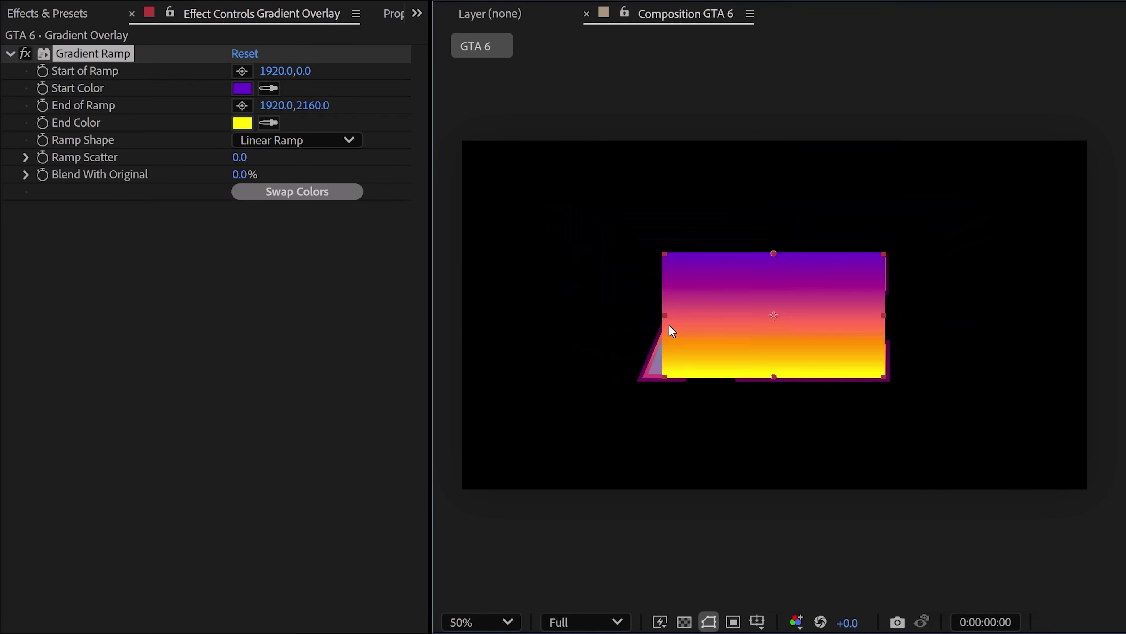
key("ctrl+z")
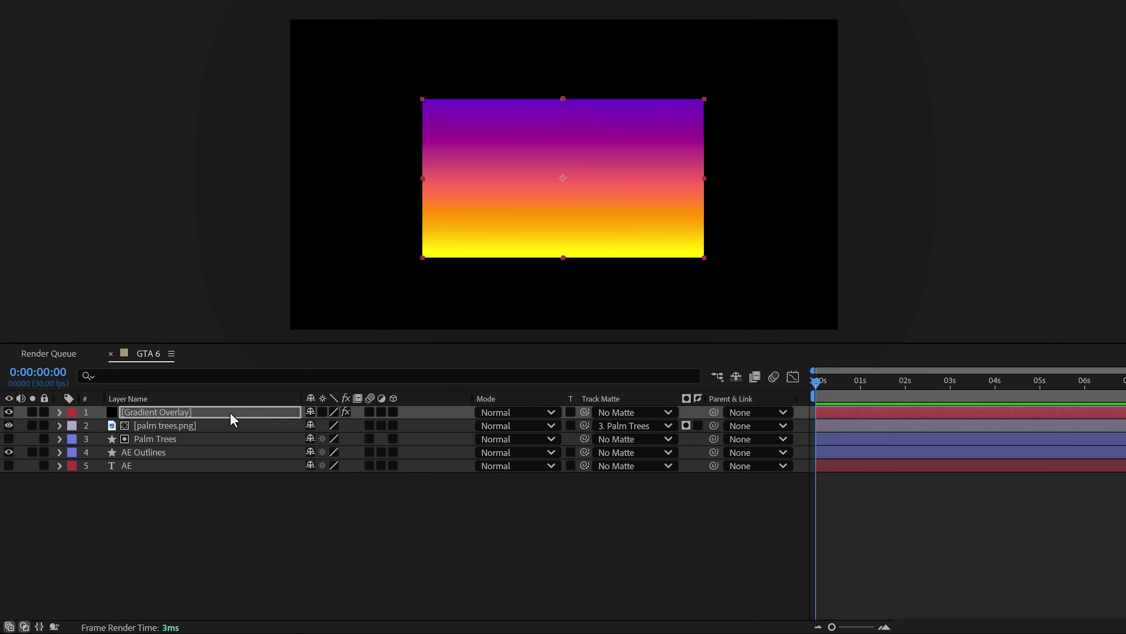
Lower Gradient Overlay opacity to 36% and matte it to the Palm Trees layer.
left_click(231, 412)
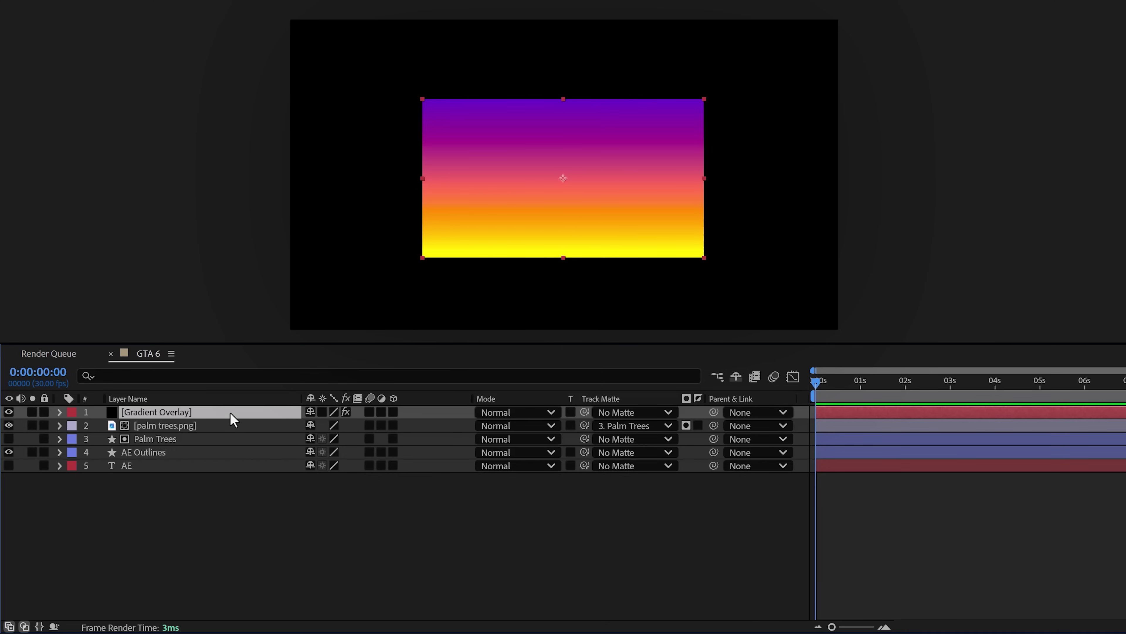
key("t")
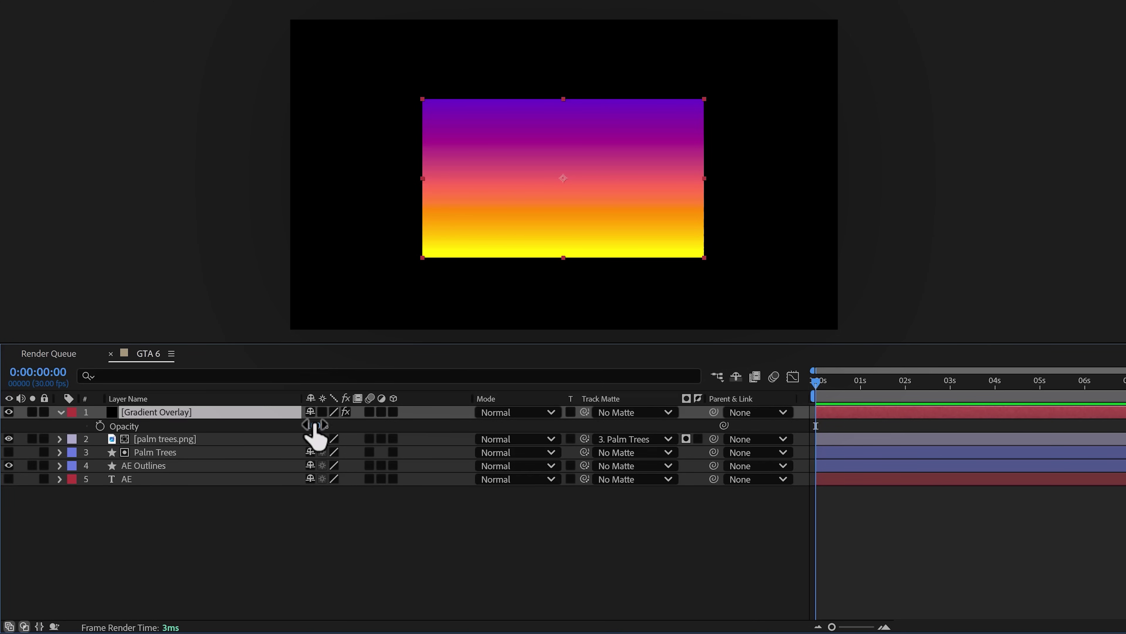
left_click_drag(315, 426, 268, 426)
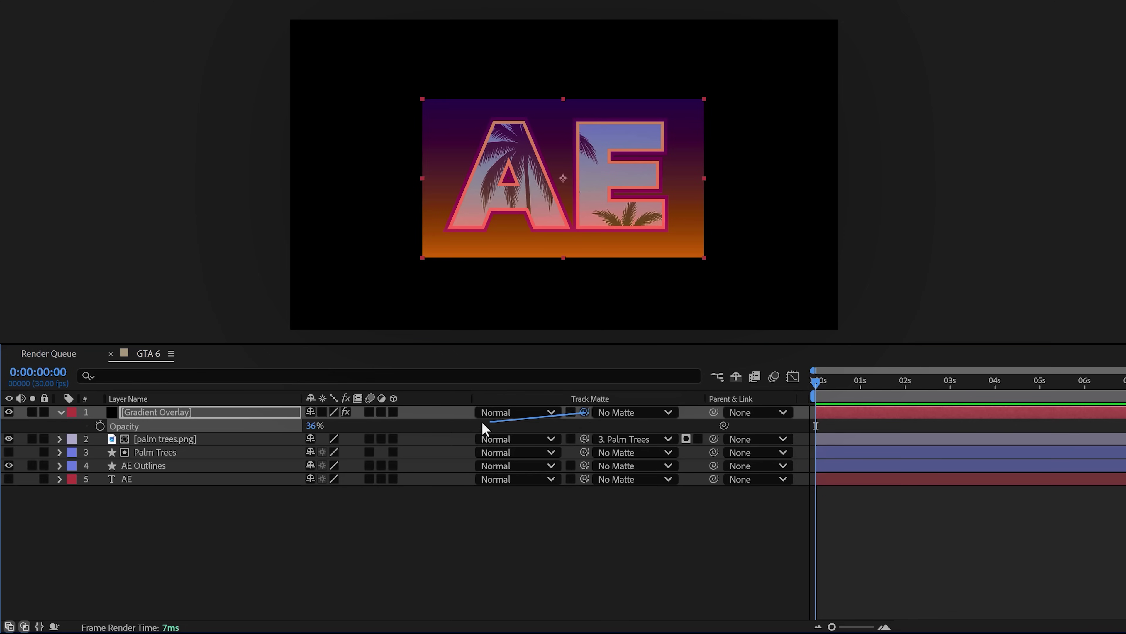
left_click_drag(483, 428, 160, 452)
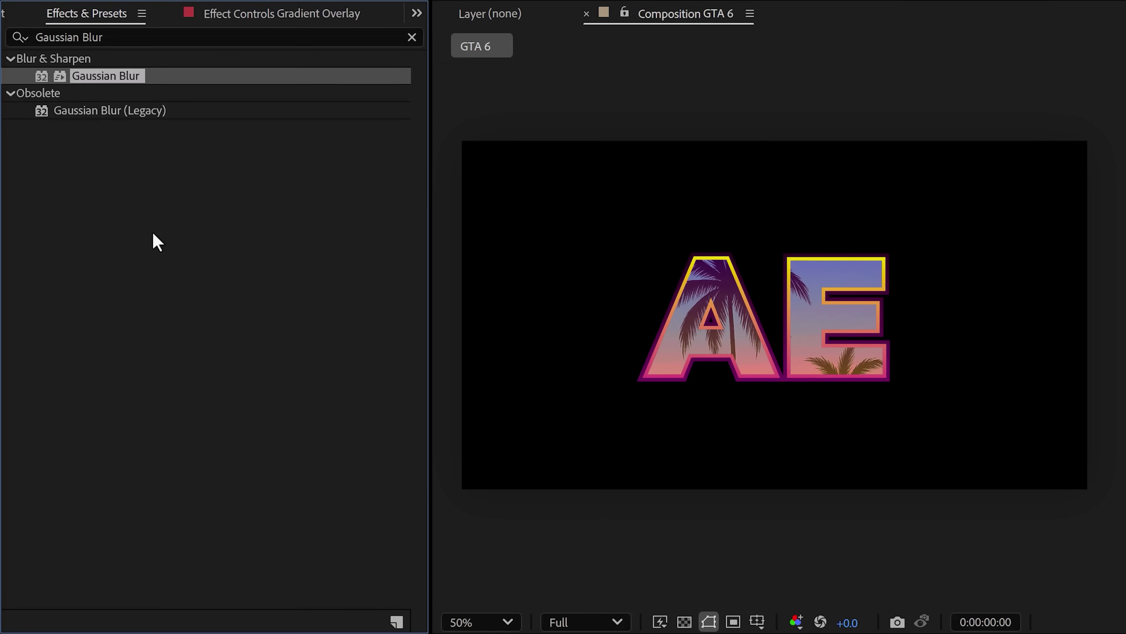
Apply Gaussian Blur to palm trees.png with Blurriness 3.5.
left_click_drag(142, 92, 251, 632)
left_click_drag(290, 331, 292, 332)
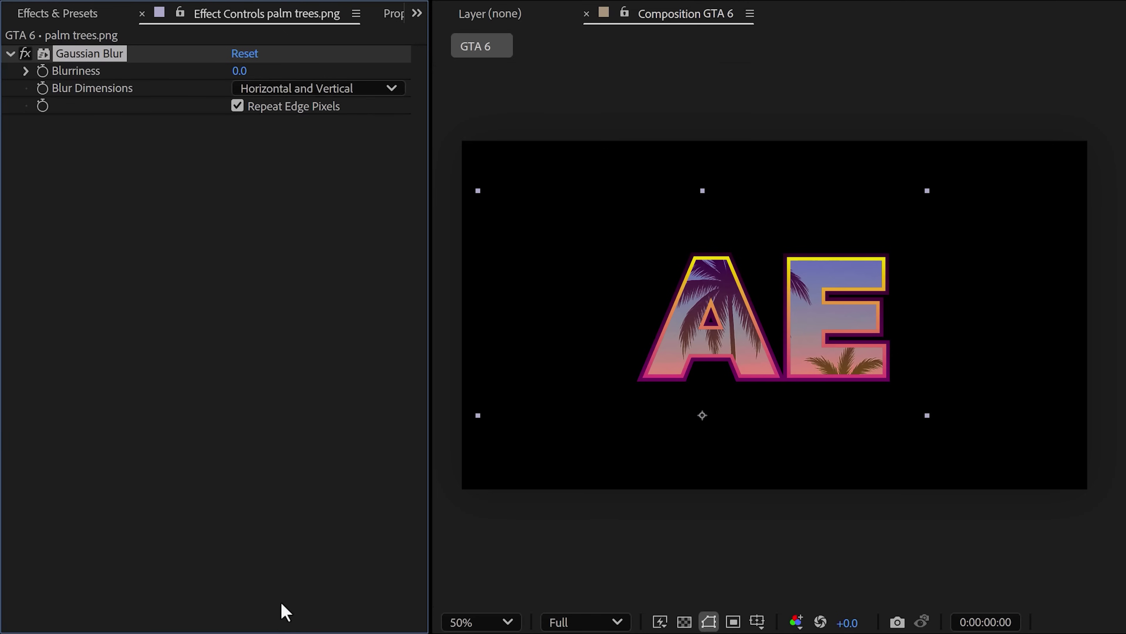
left_click_drag(248, 70, 268, 69)
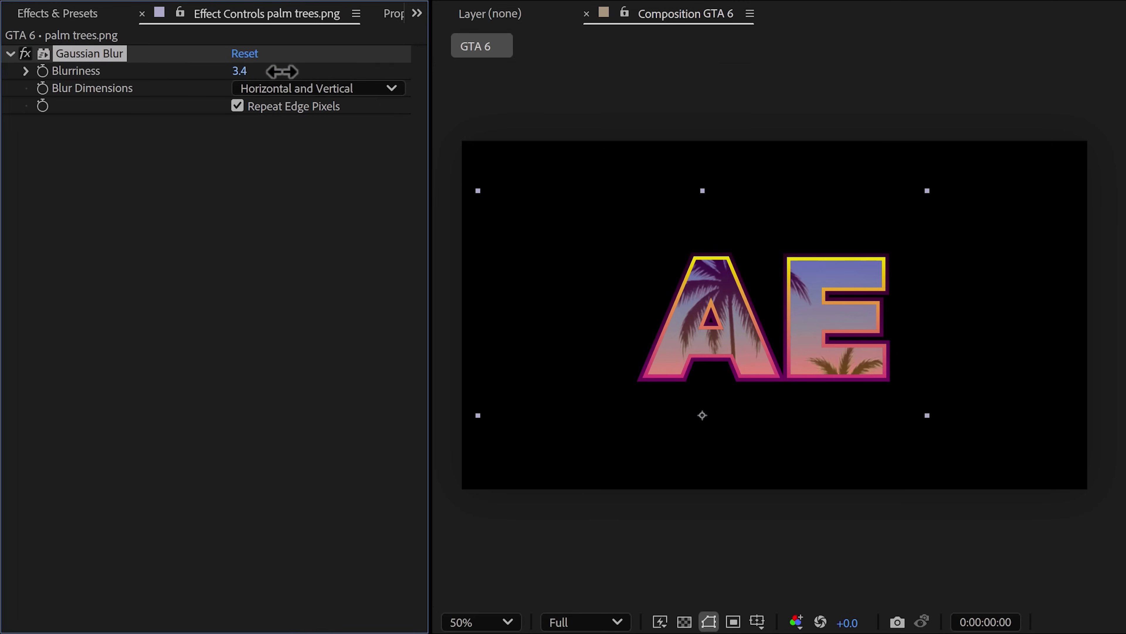
Add Turbulent Displace to palm trees.png with Amount 6.0 and expand its timeline properties.
left_click(84, 17)
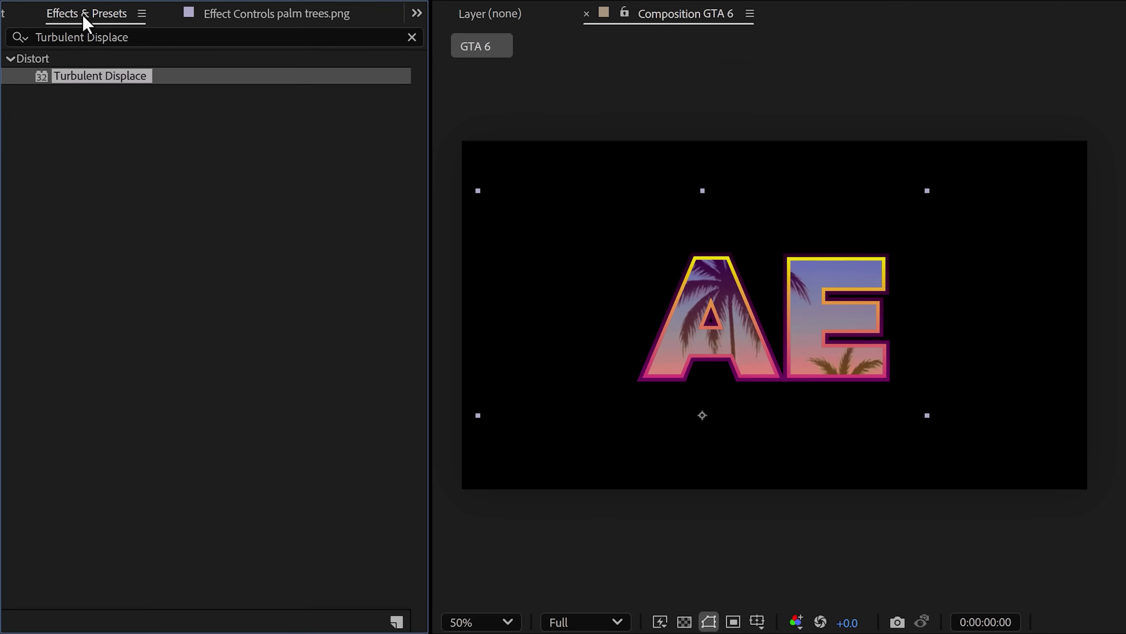
left_click_drag(135, 105, 246, 633)
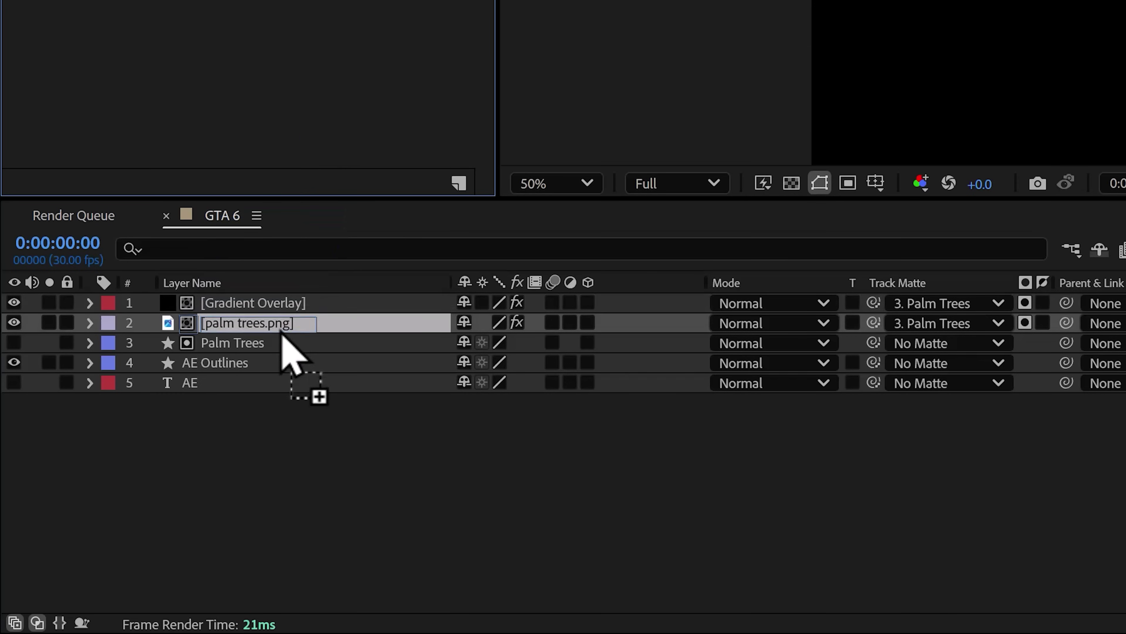
left_click_drag(282, 333, 284, 326)
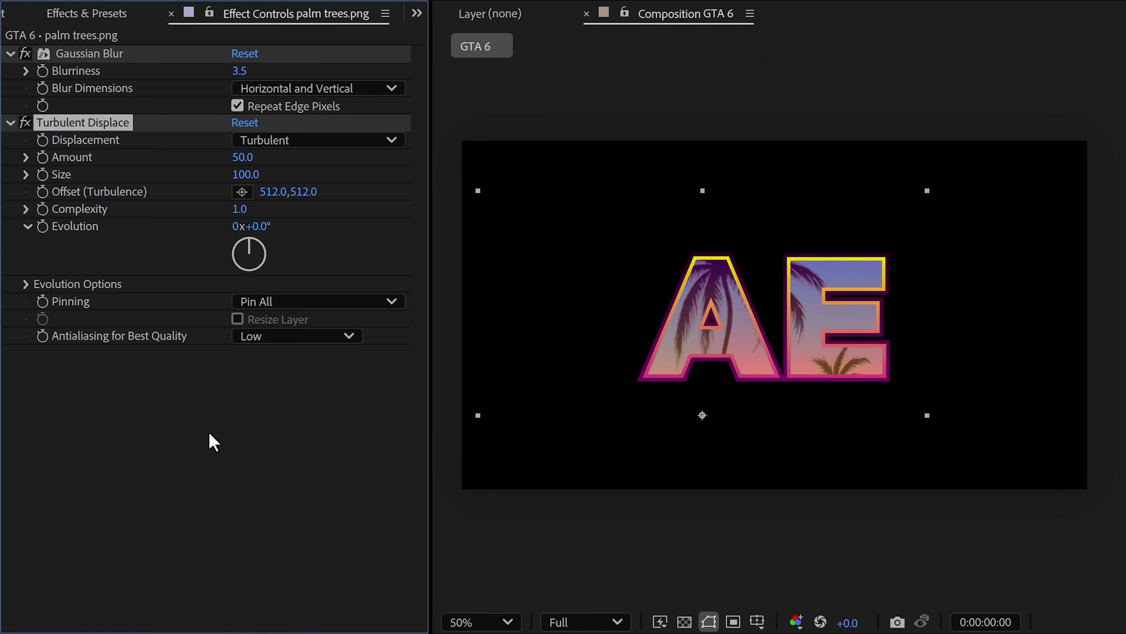
left_click_drag(243, 157, 193, 160)
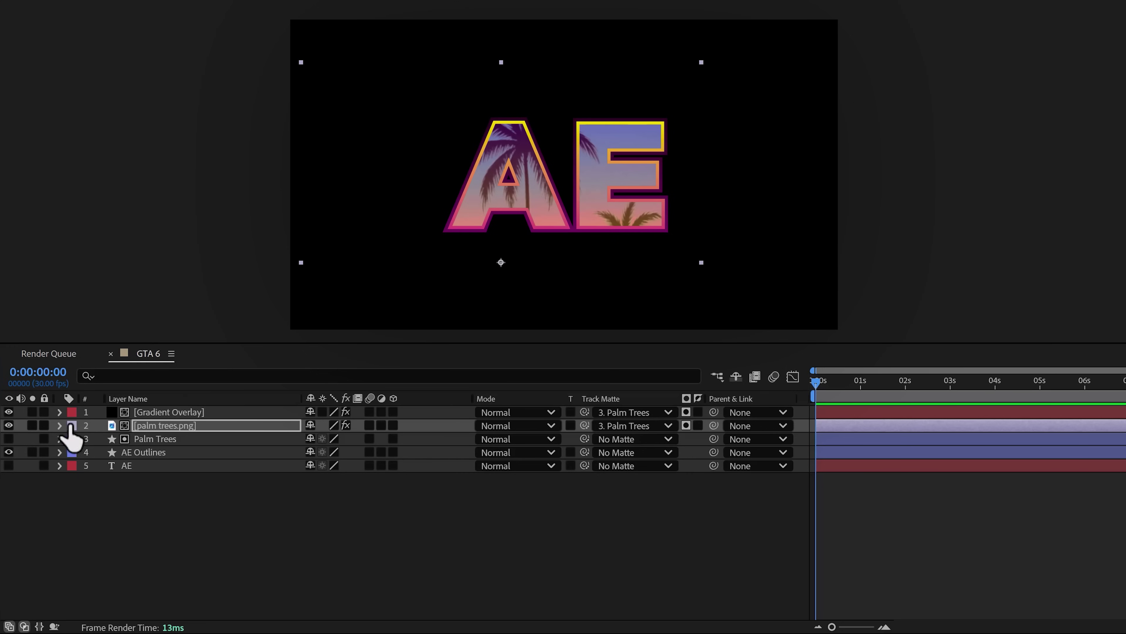
left_click(59, 425)
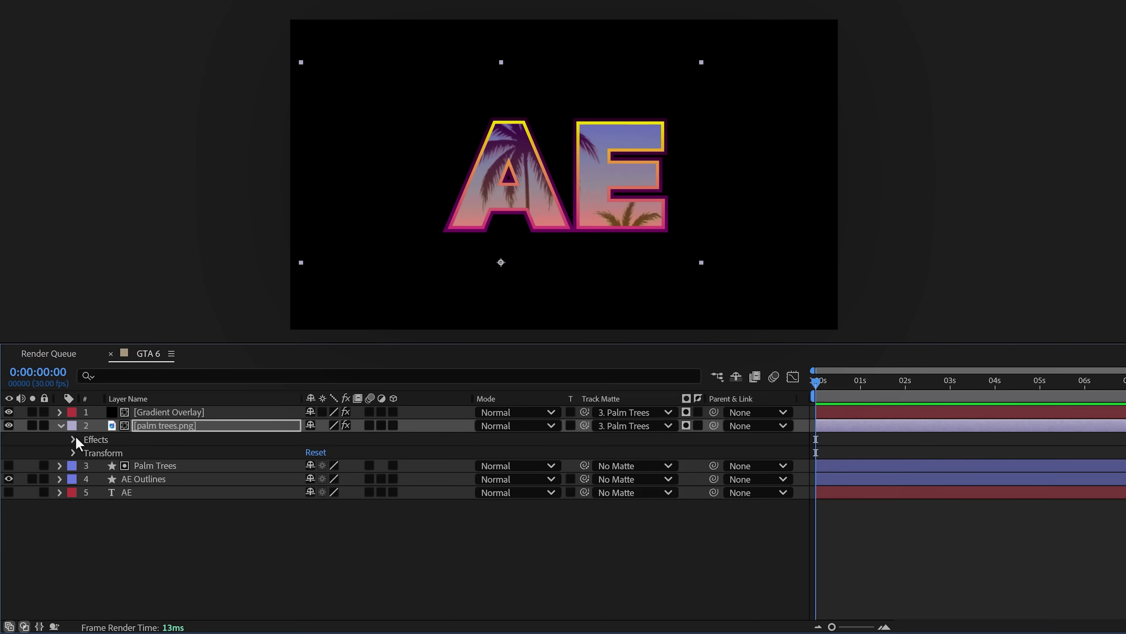
left_click(74, 438)
left_click(88, 465)
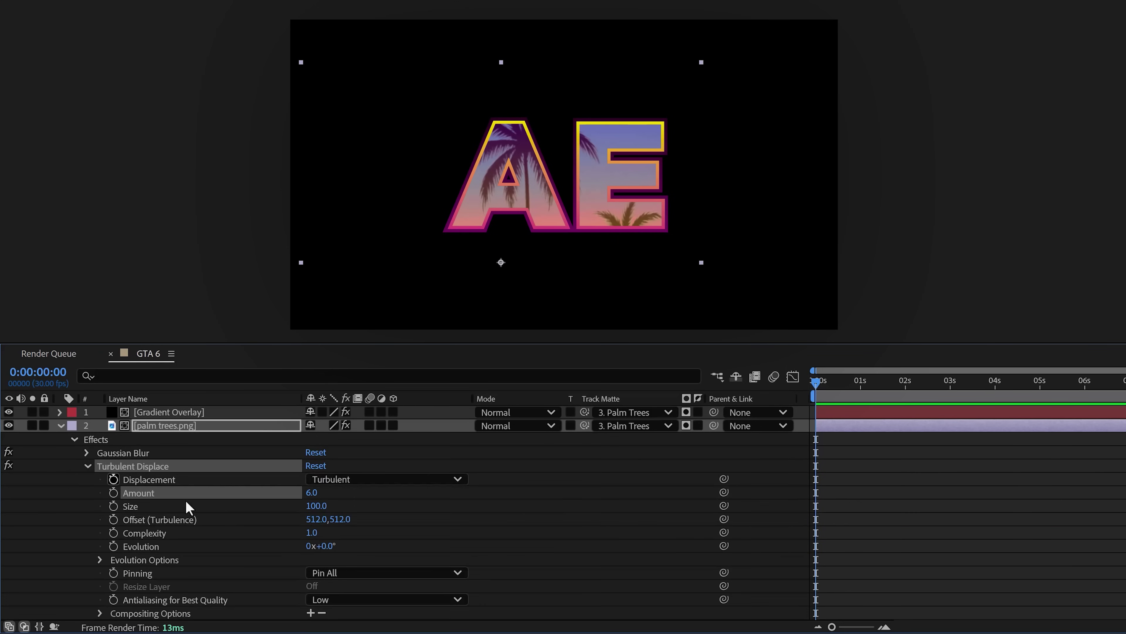
Keyframe Turbulent Displace Evolution from 0x at 0s to 5x near 14:29, then preview it.
mouse_move(819, 386)
left_mouse_down()
mouse_move(855, 385)
mouse_move(818, 392)
left_mouse_up()
left_click(115, 546)
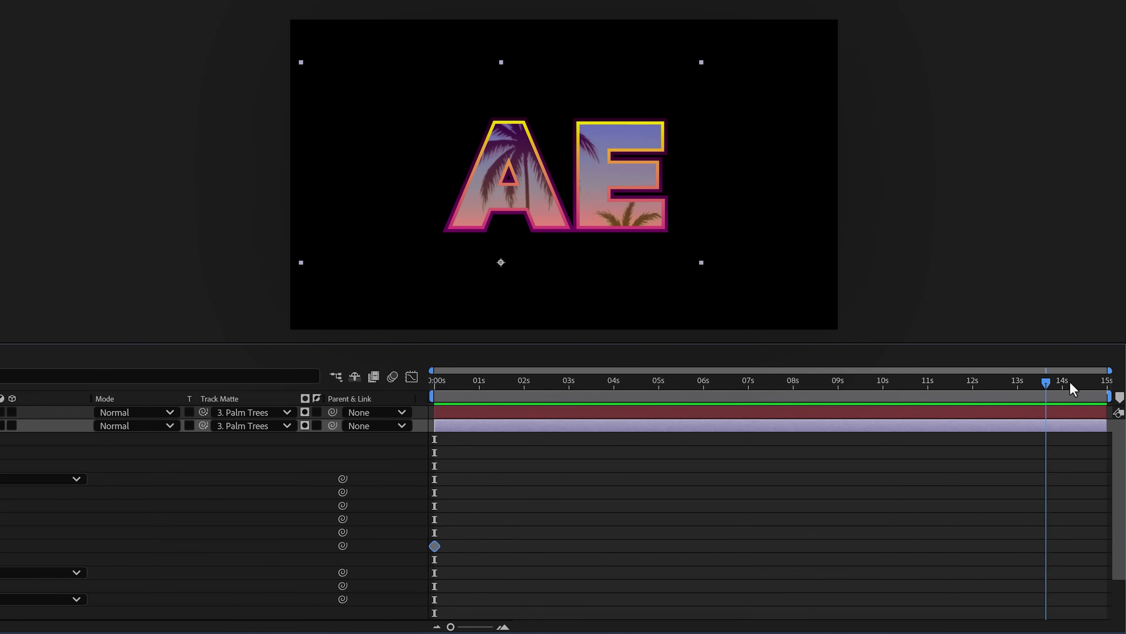
left_click_drag(1047, 371, 1108, 382)
left_click(310, 546)
type("5")
key("Return")
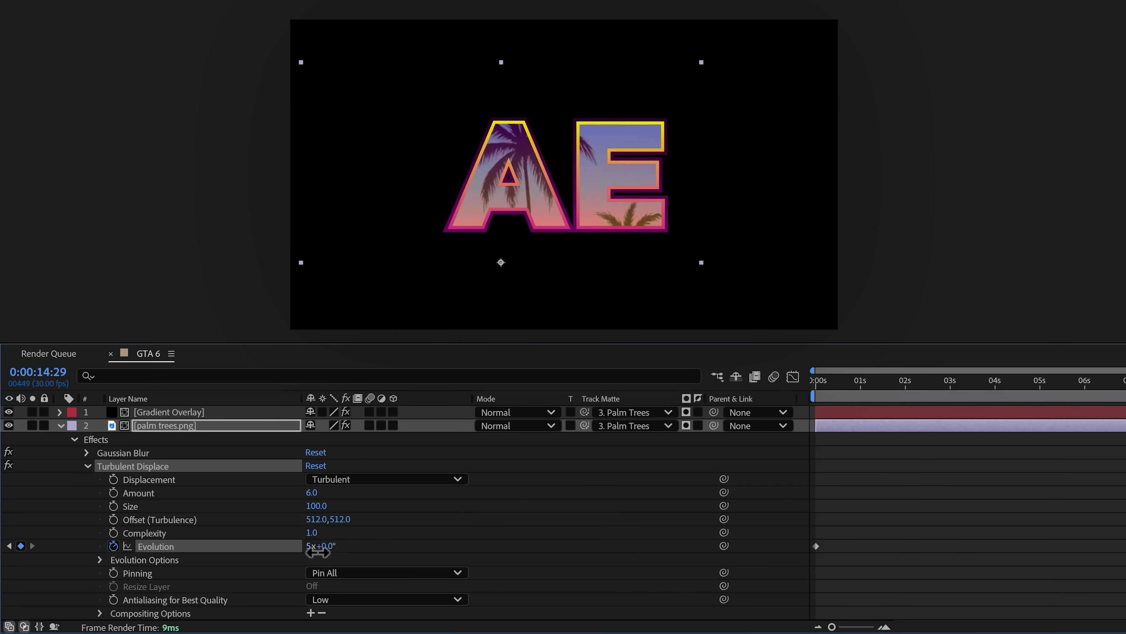
left_click_drag(881, 393, 816, 387)
key("space")
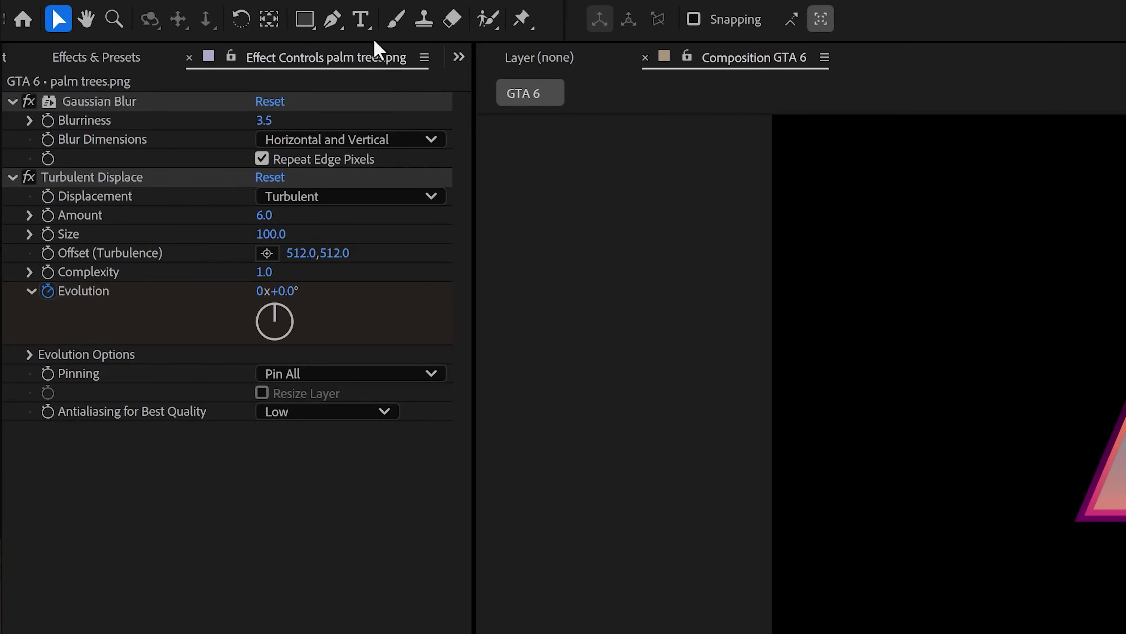
Create a text layer reading 'COPYCAT' over the AE logo.
left_click(360, 20)
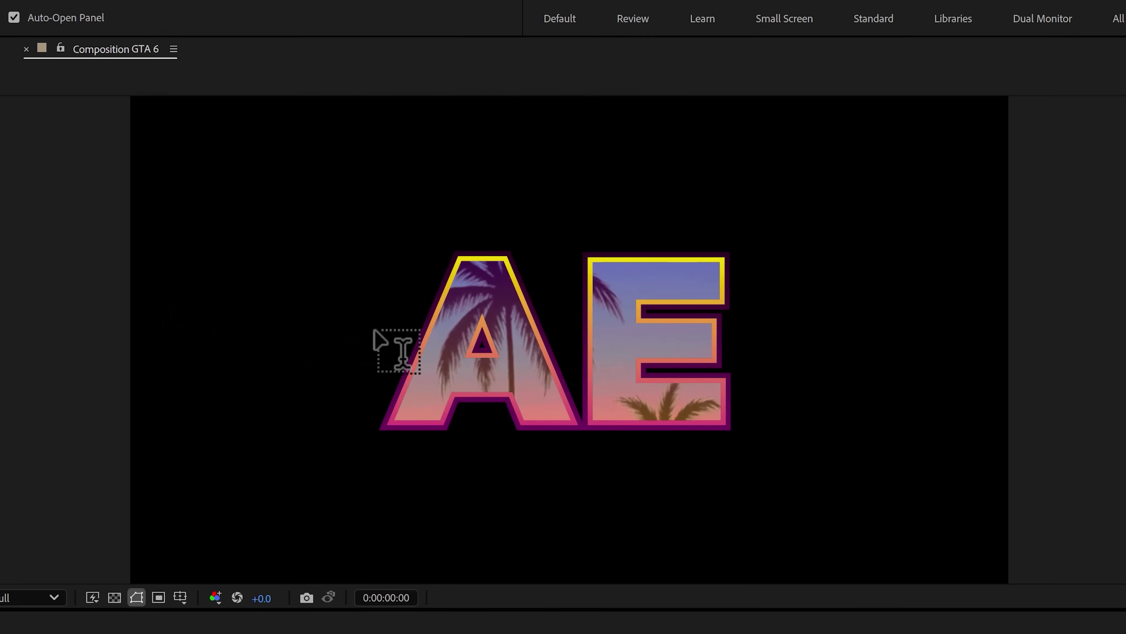
left_click(421, 327)
type("CO")
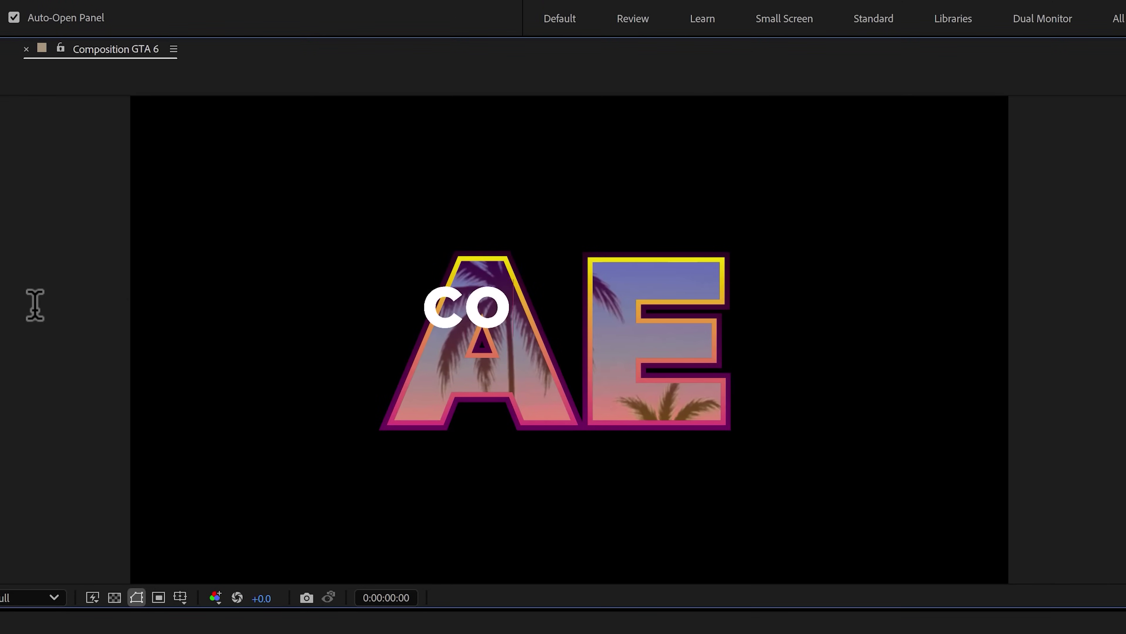
type("PYCAT")
key("Escape")
key("v")
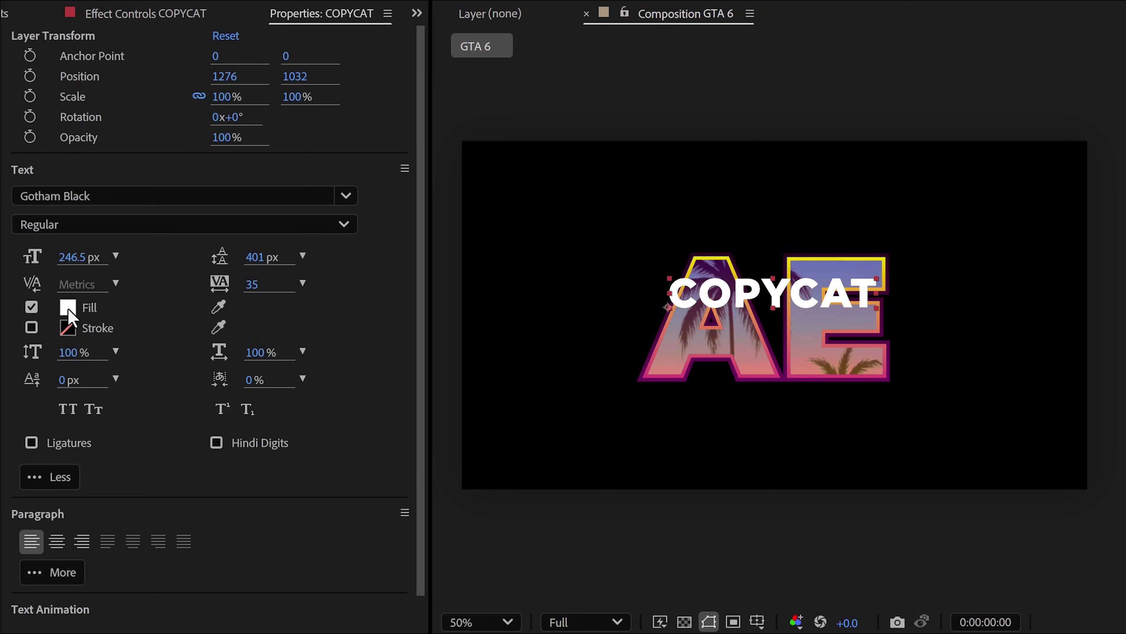
Set the COPYCAT text font to Pricedown and scale the layer to 134%.
left_click(166, 194)
type("Pricedown")
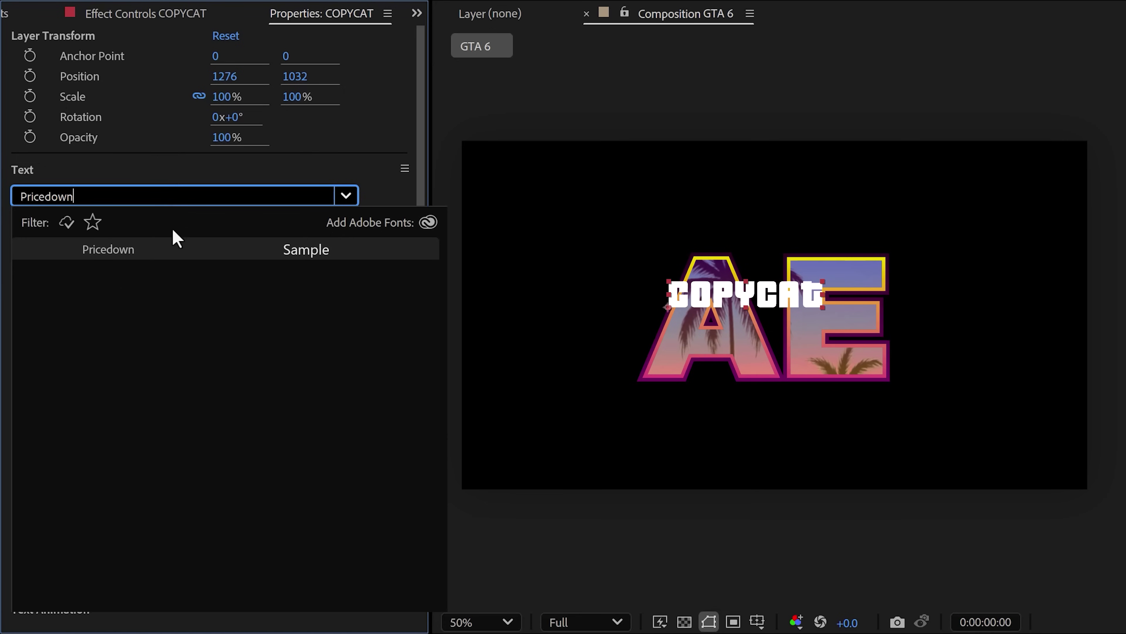
left_click(131, 249)
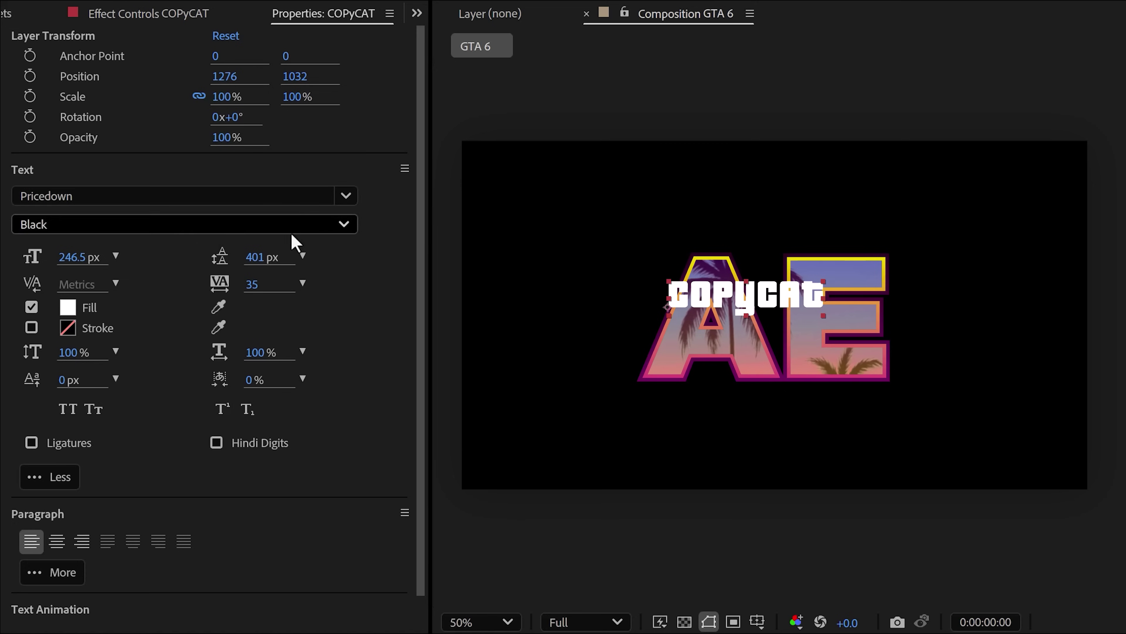
left_click_drag(824, 286, 842, 302)
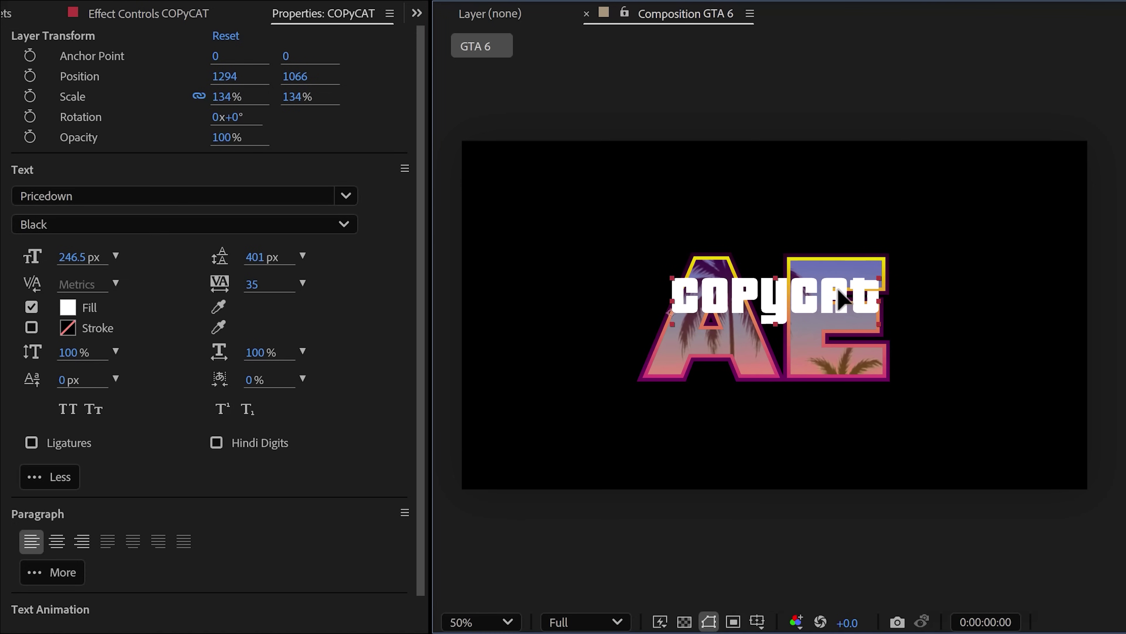
Give the text a 32 px black stroke with Fill Over Stroke.
left_click(31, 327)
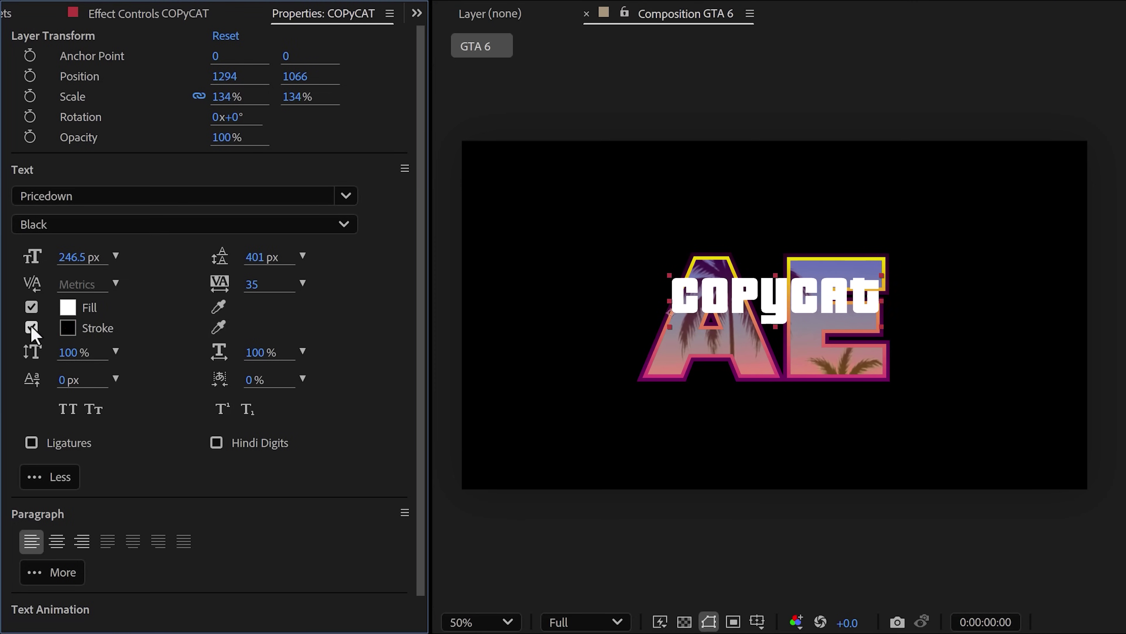
left_click(162, 382)
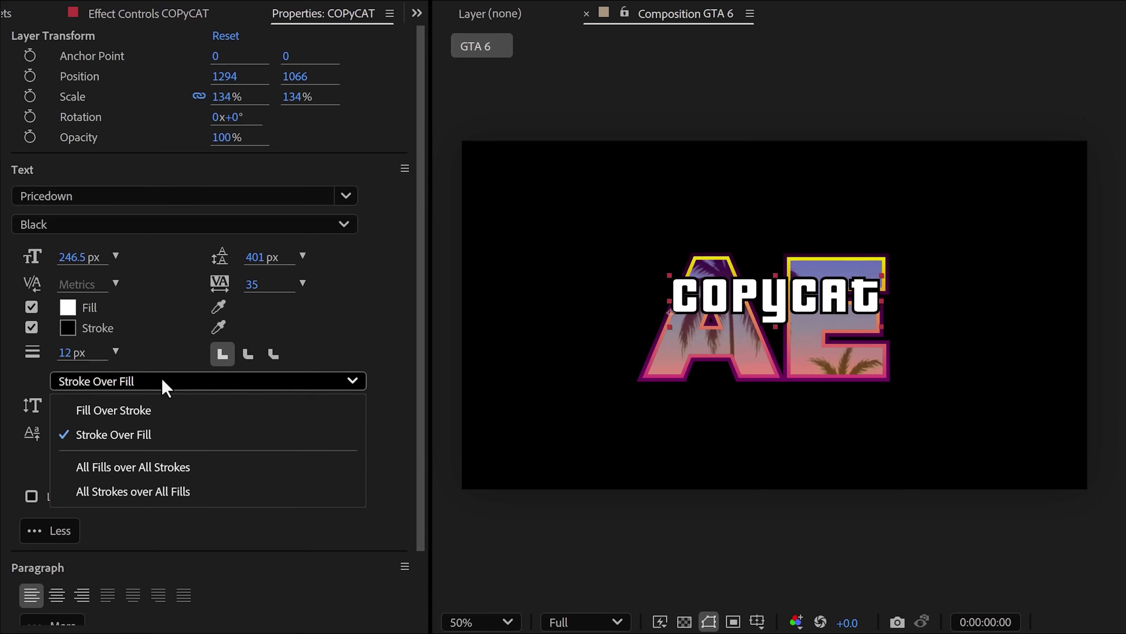
left_click(147, 410)
left_click_drag(71, 353, 93, 350)
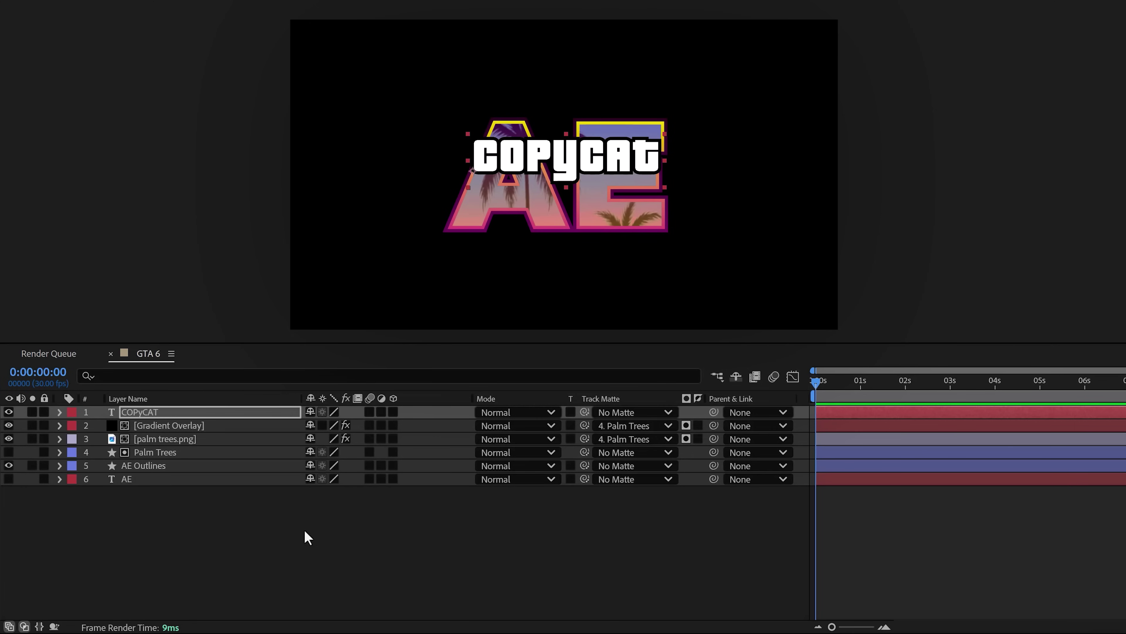
Duplicate the COPyCAT layer, retype the copy as 'Friday', centre it below, and place it second in the stack.
left_click(204, 412)
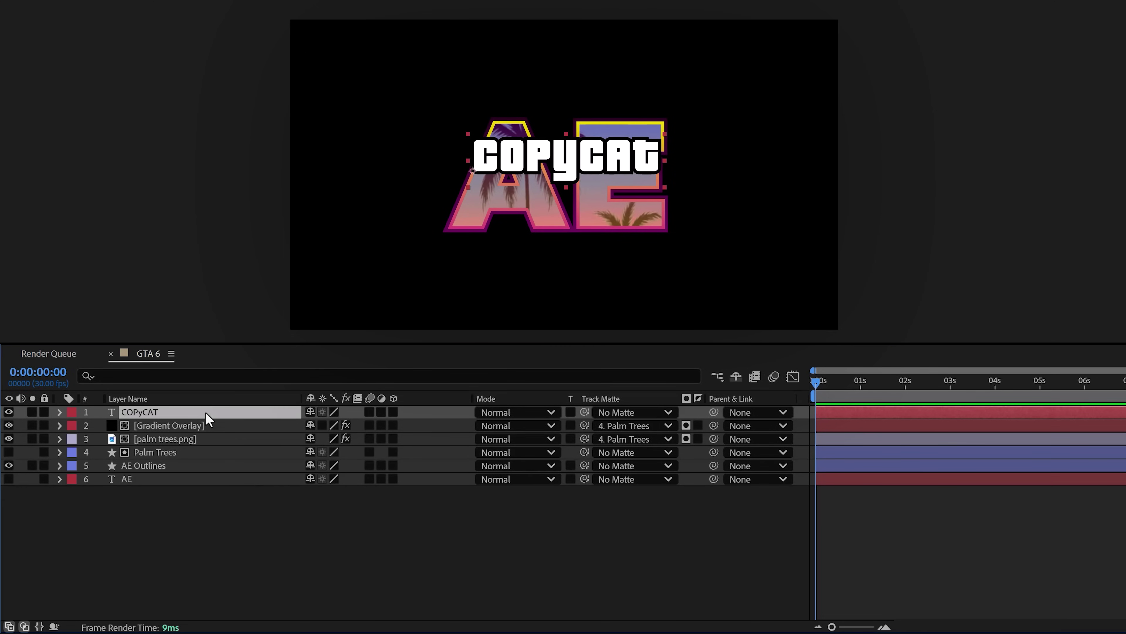
key("ctrl+d")
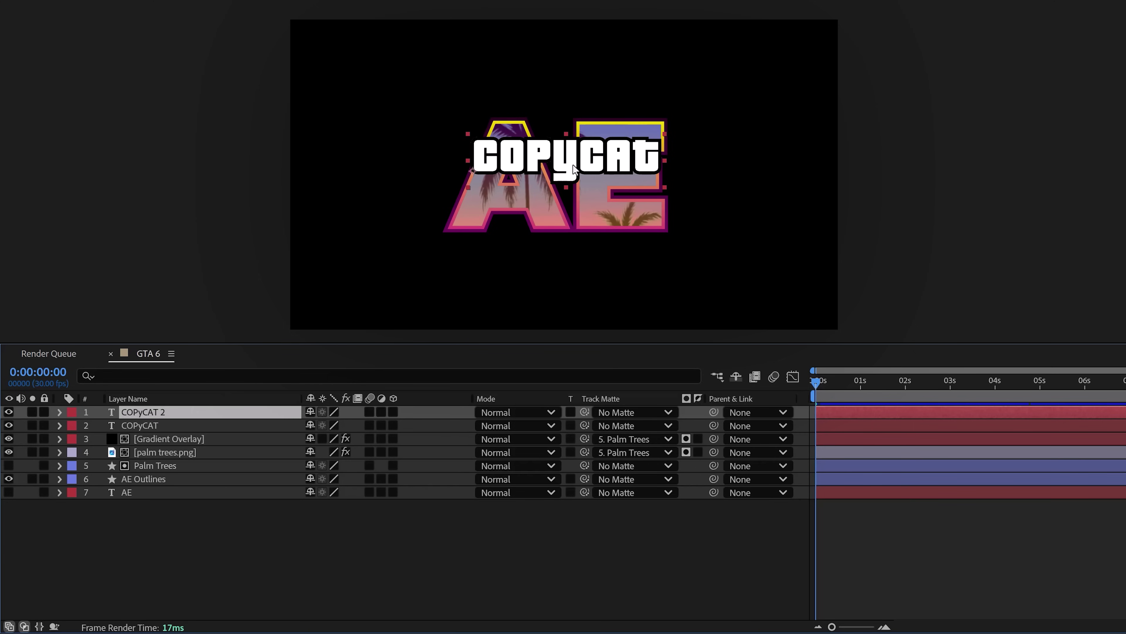
left_click_drag(575, 162, 573, 203)
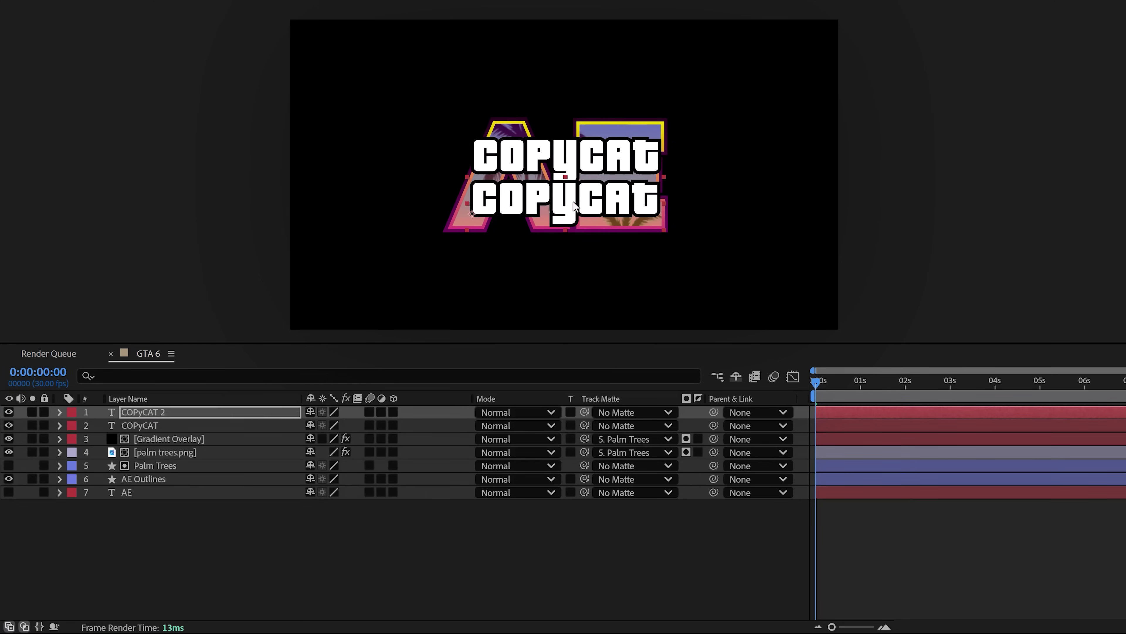
double_click(573, 203)
type("Friday")
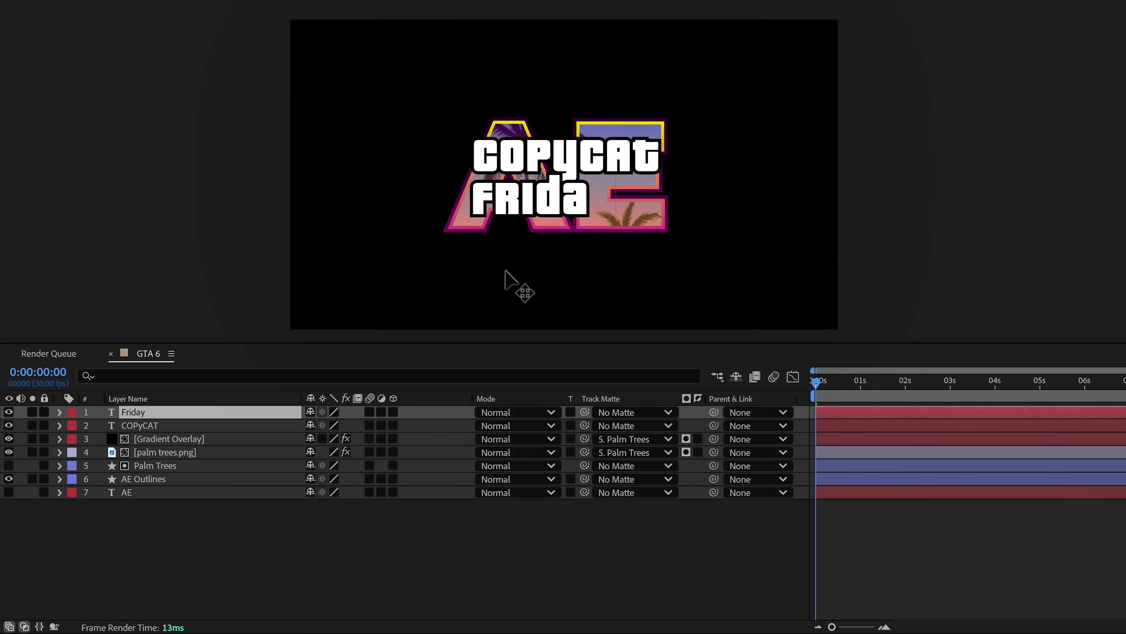
left_click_drag(559, 201, 571, 202)
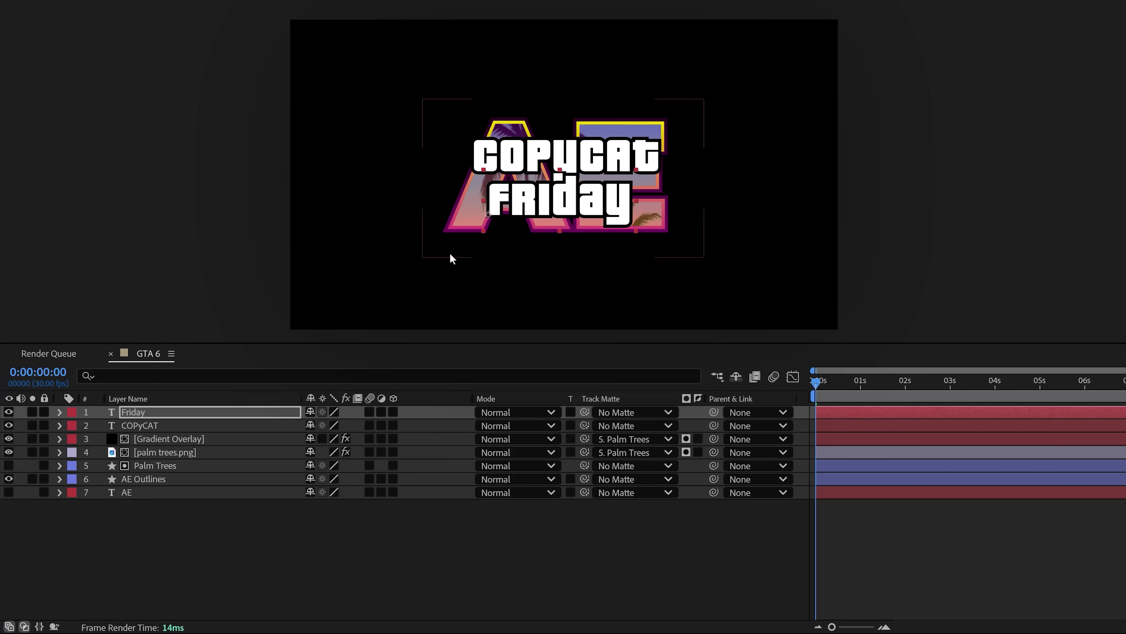
left_click_drag(138, 411, 143, 438)
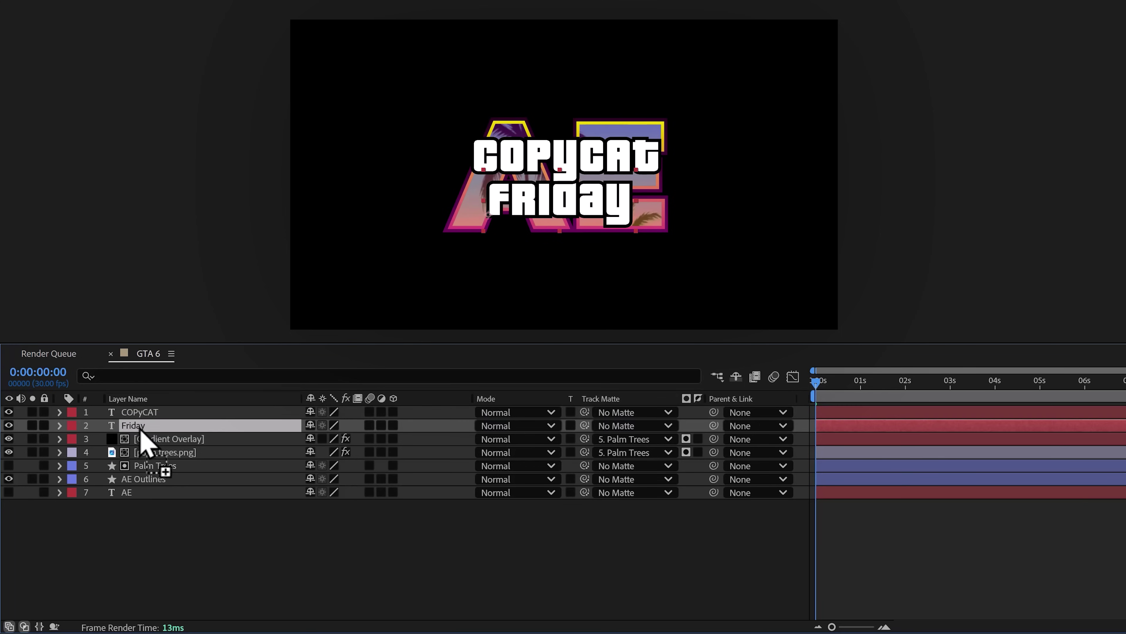
Create shape outlines from both the COPyCAT and FriDay text layers.
left_click(325, 542)
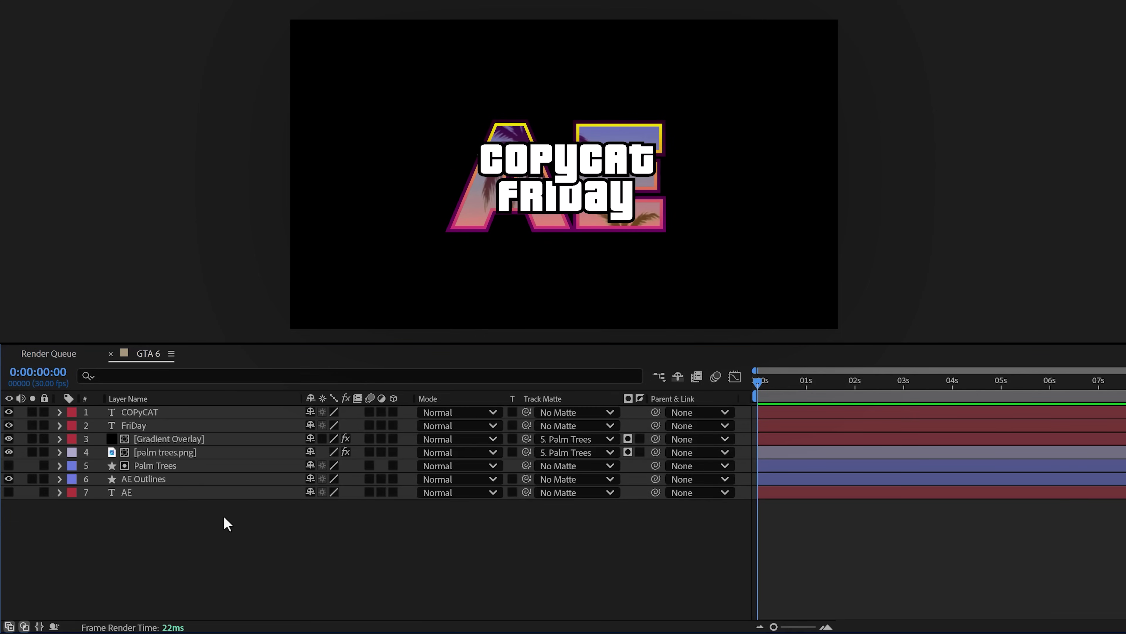
right_click(177, 412)
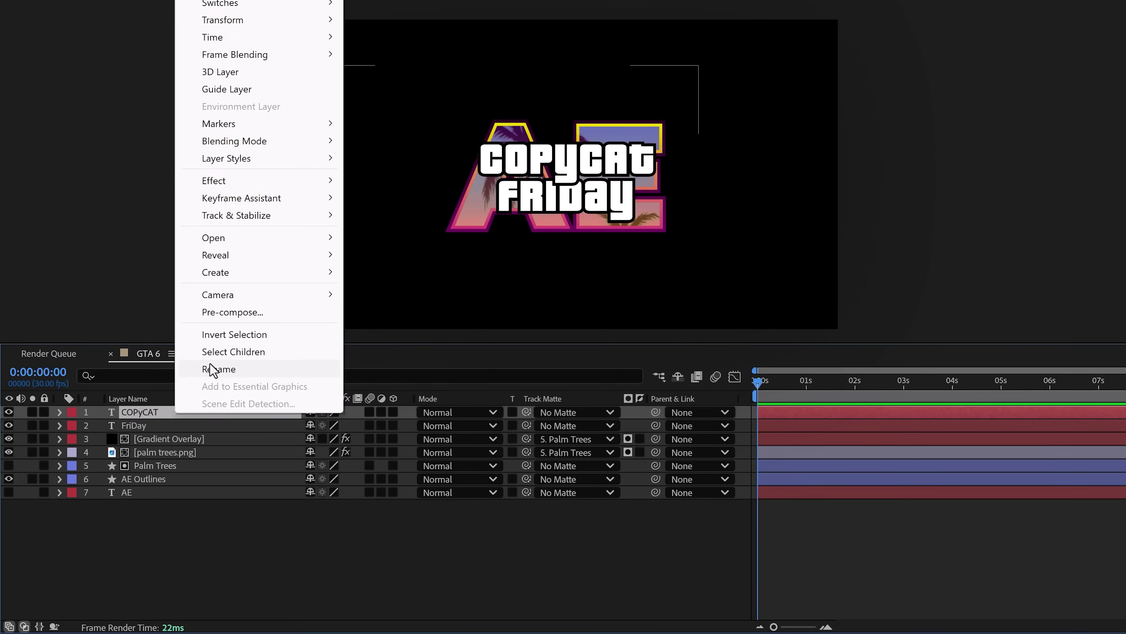
mouse_move(255, 284)
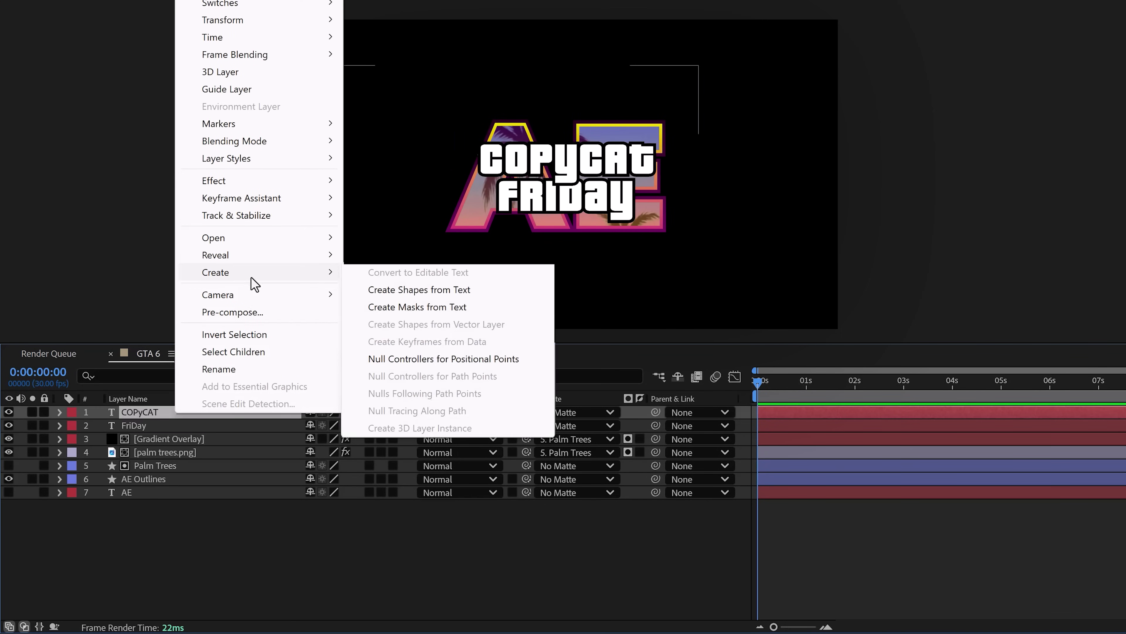
left_click(409, 290)
right_click(147, 437)
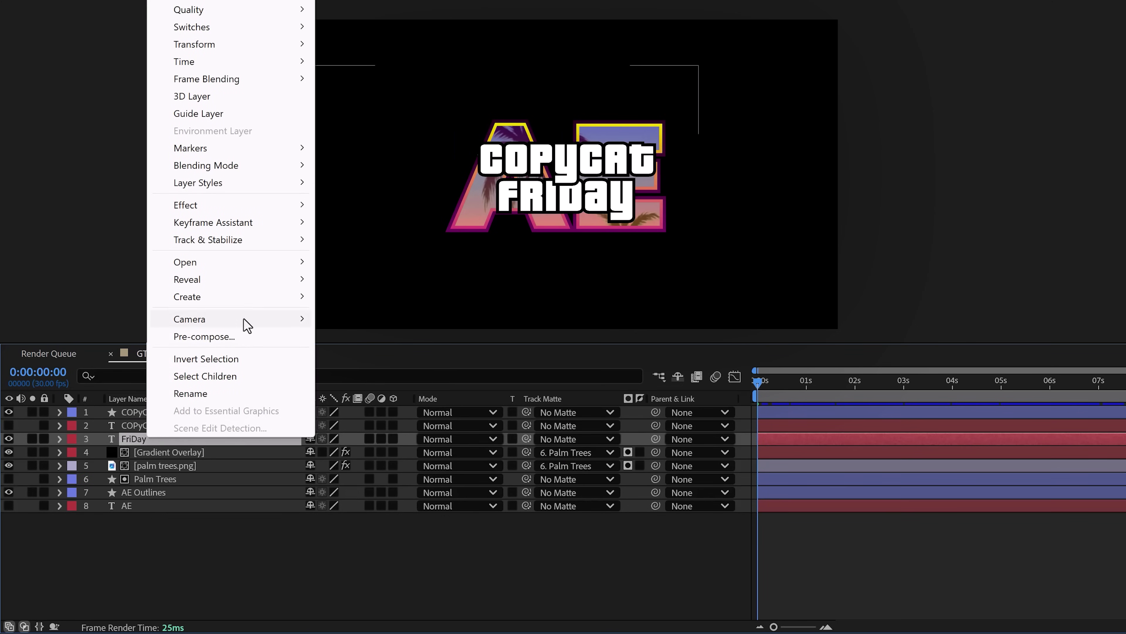
mouse_move(261, 302)
left_click(400, 313)
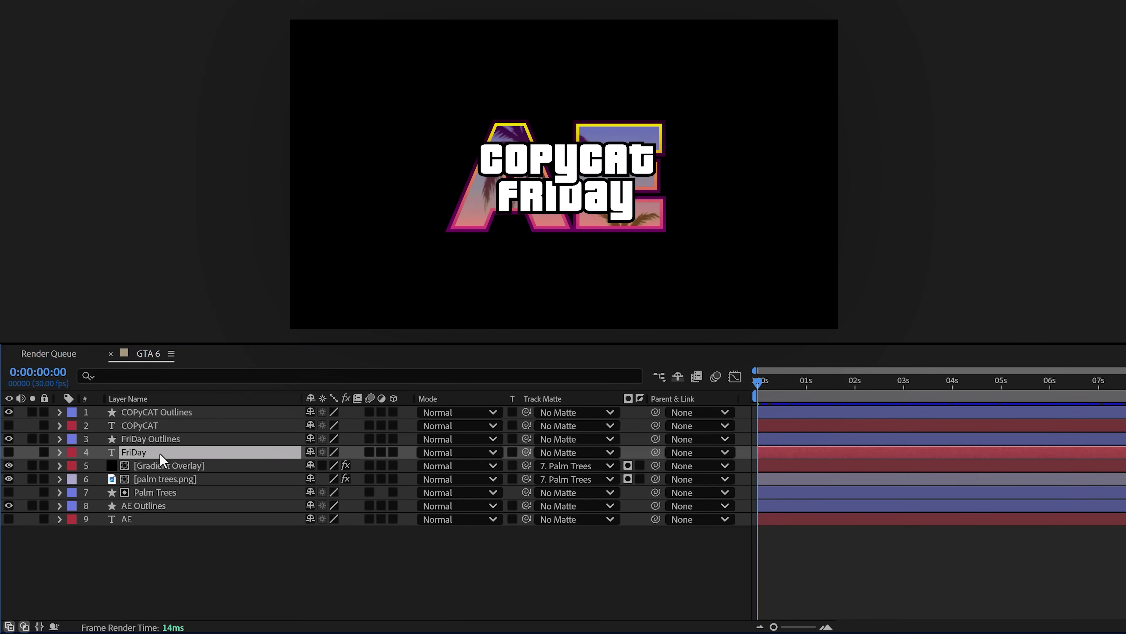
Move the original FriDay and COPyCAT text layers to the bottom and mark them shy.
left_click_drag(160, 453, 138, 523)
left_click_drag(143, 427, 143, 504)
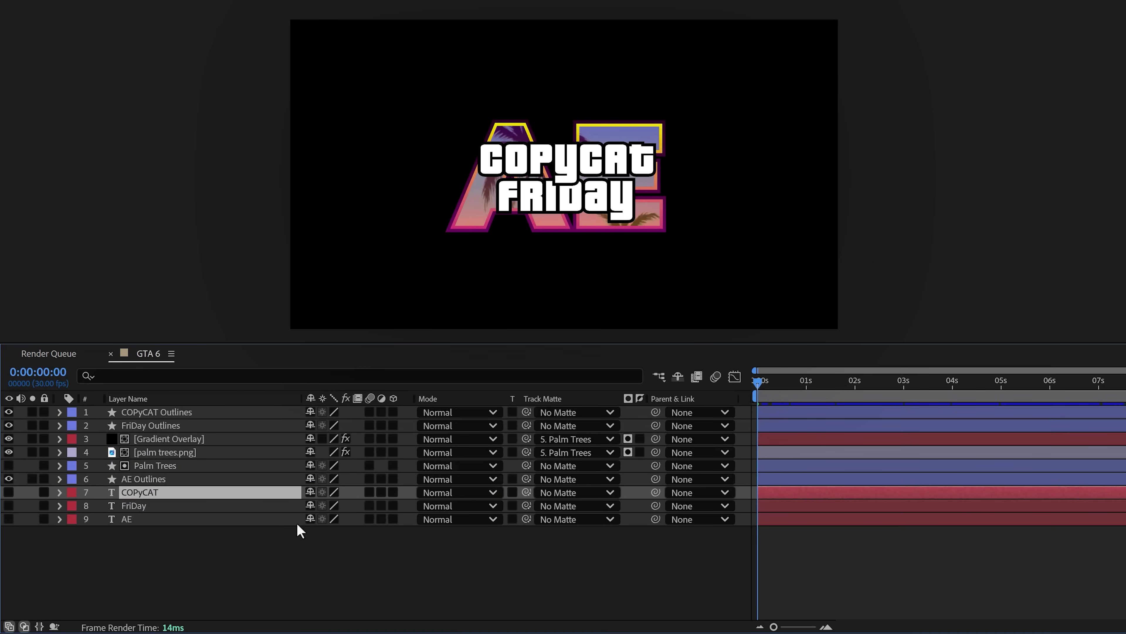
left_click(310, 492)
left_click(679, 378)
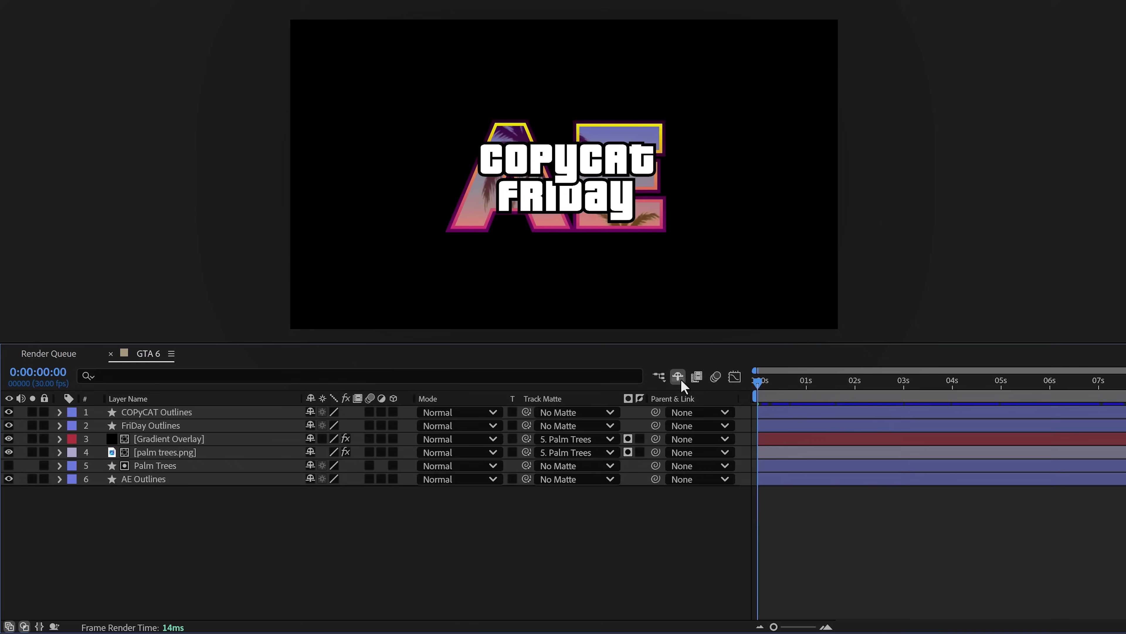
left_click(681, 379)
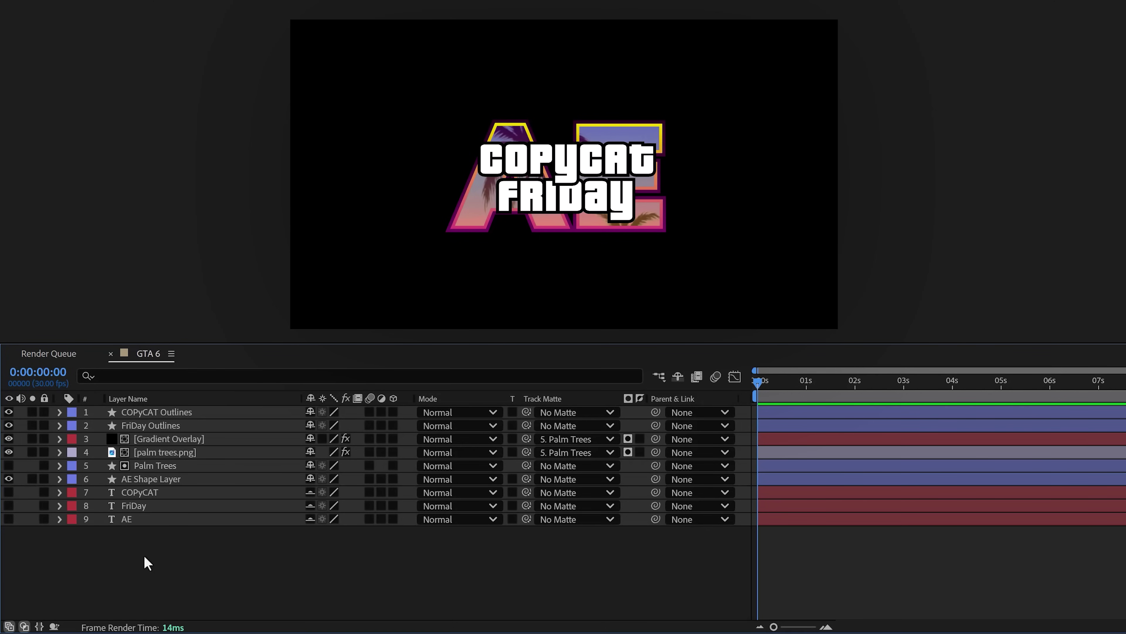
Copy the AE Shape Layer's Gradient Stroke 1 into the COPyCAT Outlines contents.
left_click(60, 479)
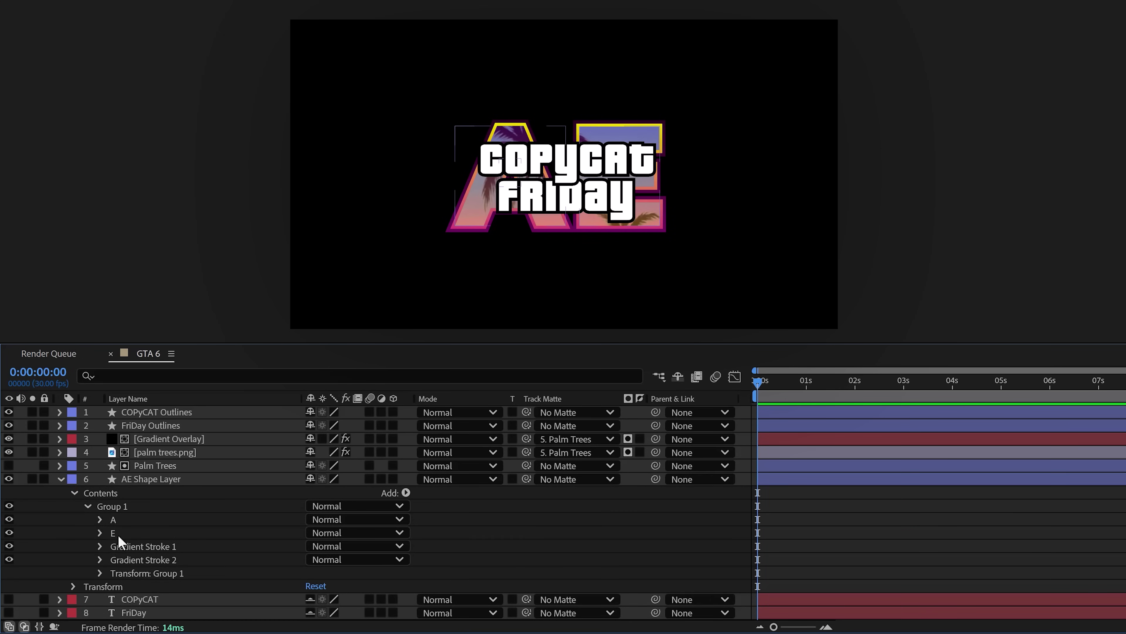
left_click(129, 545)
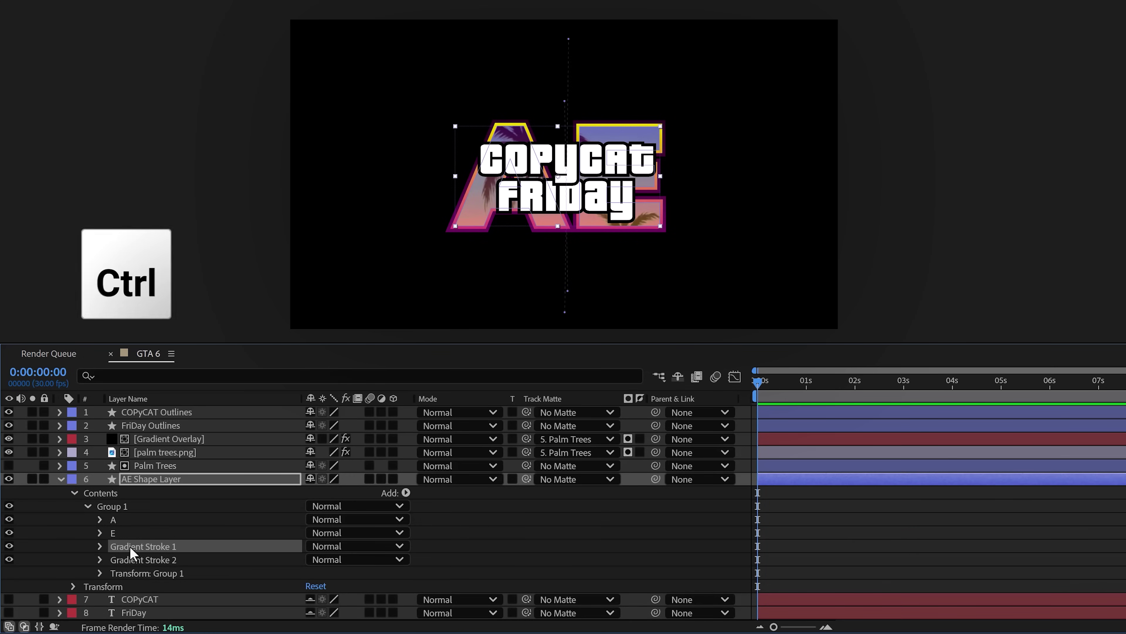
key("ctrl+c")
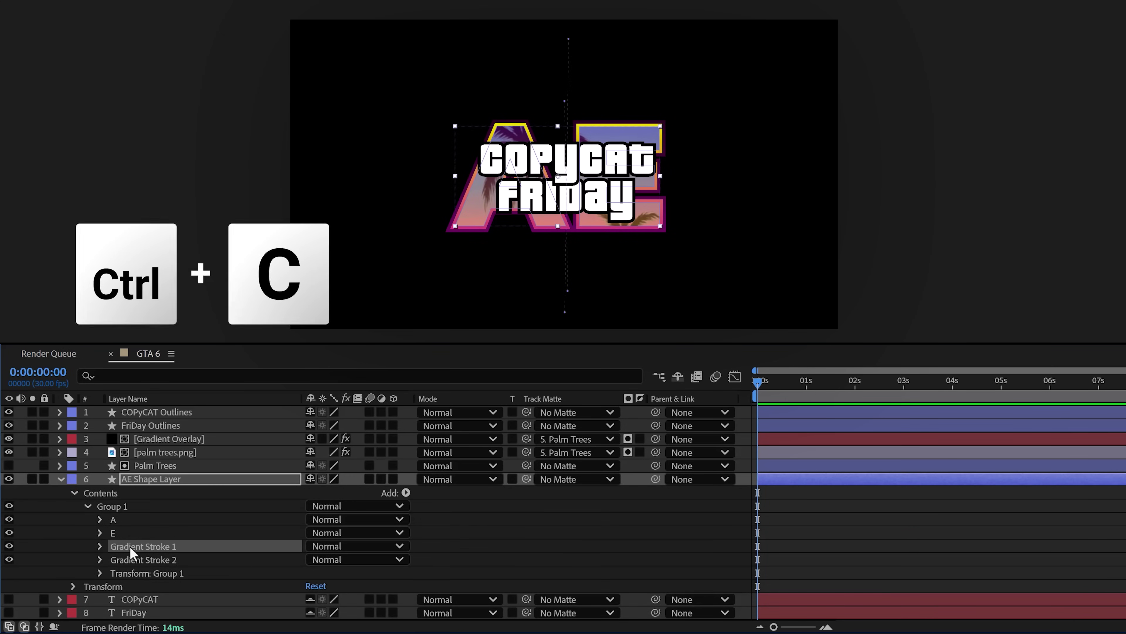
left_click(59, 478)
left_click(60, 412)
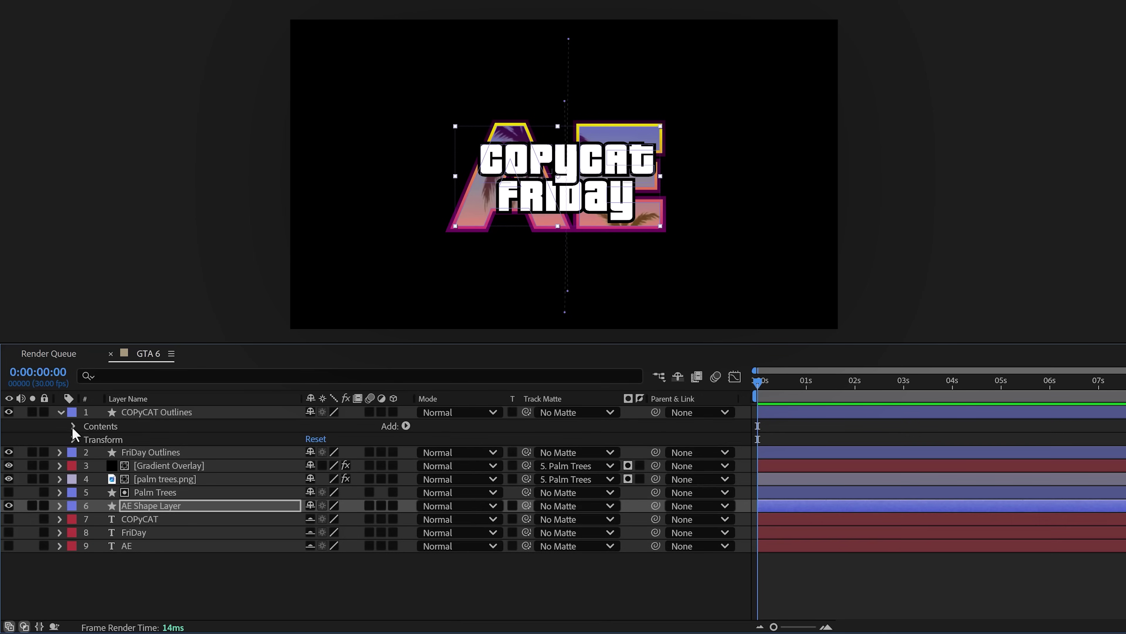
left_click(73, 426)
left_click(116, 427)
key("ctrl+v")
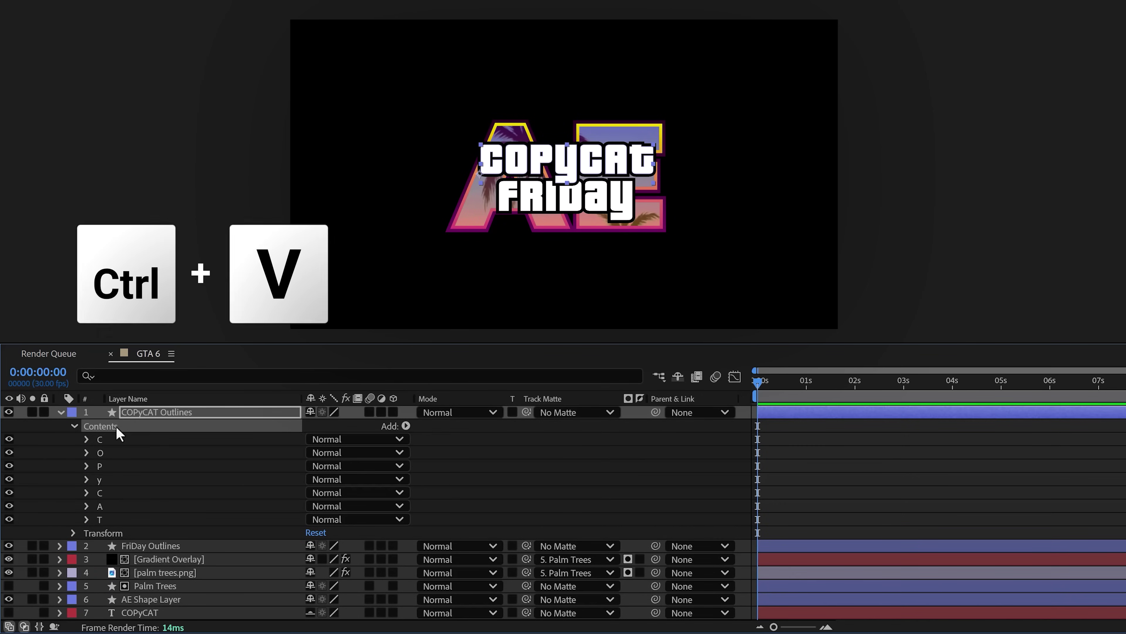
Set the pasted gradient stroke width to 47 and bring up its gradient colour editor.
left_click(86, 532)
scroll(86, 534, "down", 3)
left_click(86, 534)
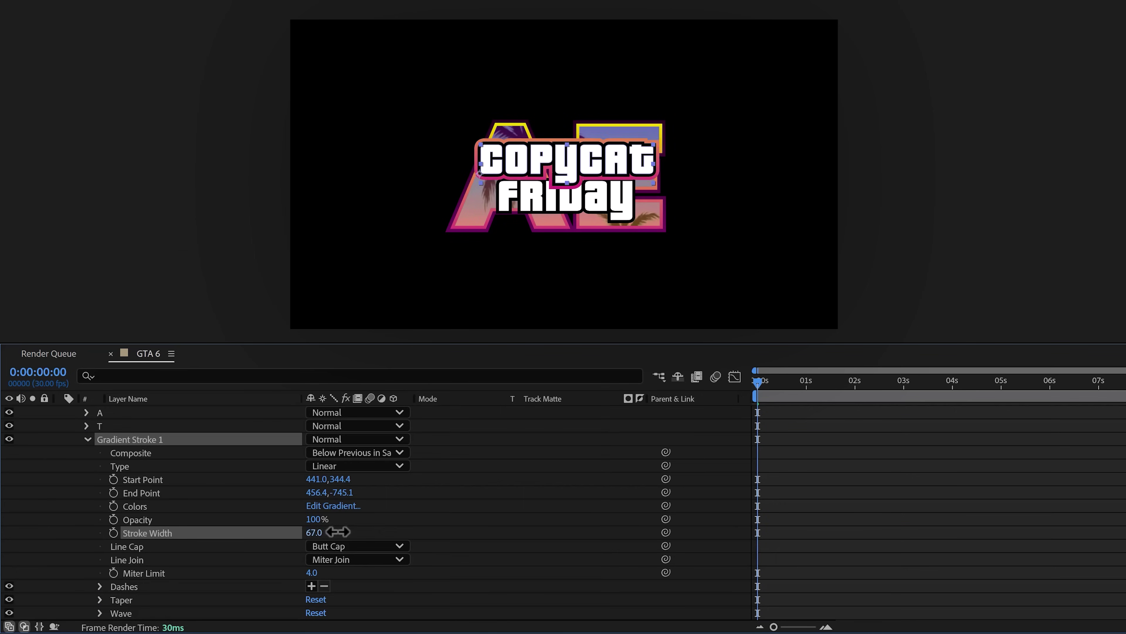
mouse_move(313, 532)
left_mouse_down()
mouse_move(297, 516)
mouse_move(402, 478)
mouse_move(373, 485)
left_mouse_up()
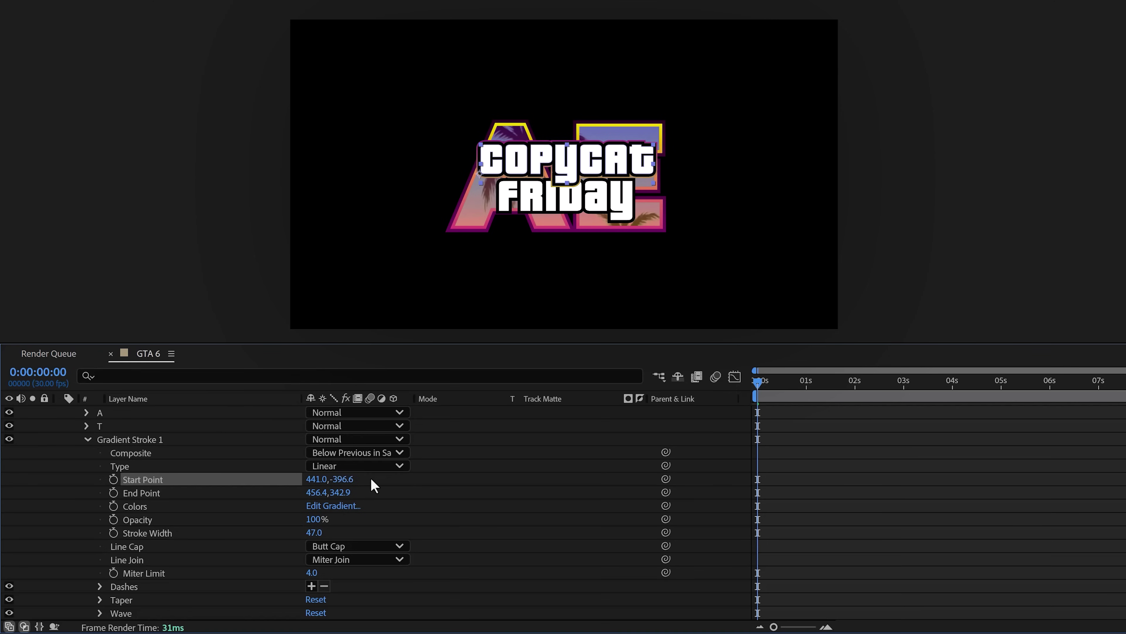
left_click(348, 504)
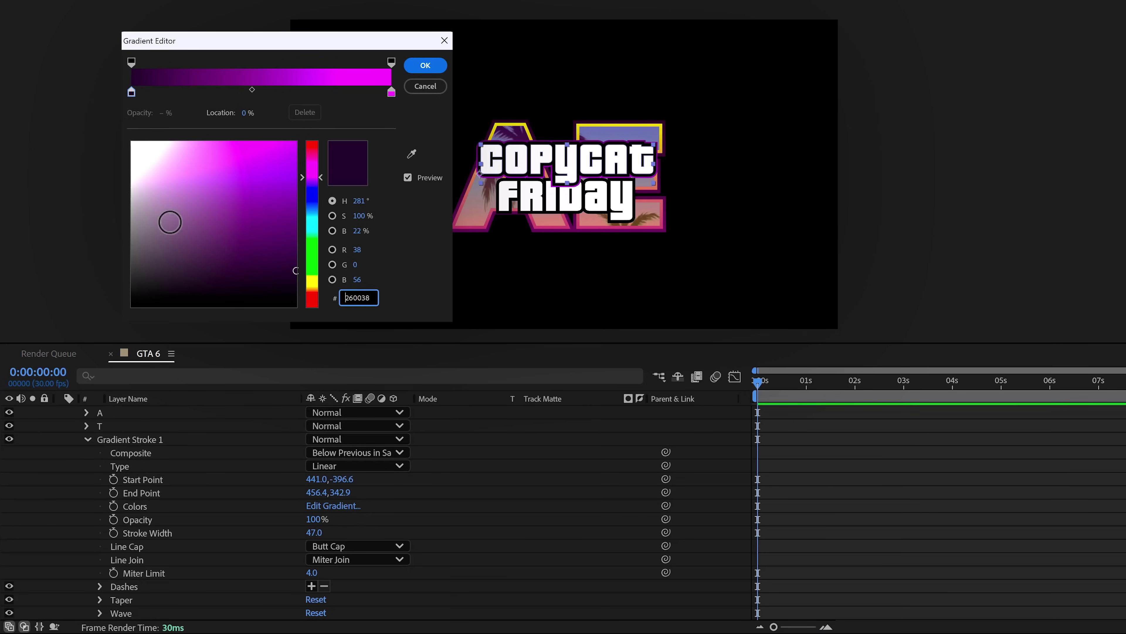
Confirm Gradient Stroke 2 on FriDay Outlines, then collapse that layer's contents.
left_click(421, 66)
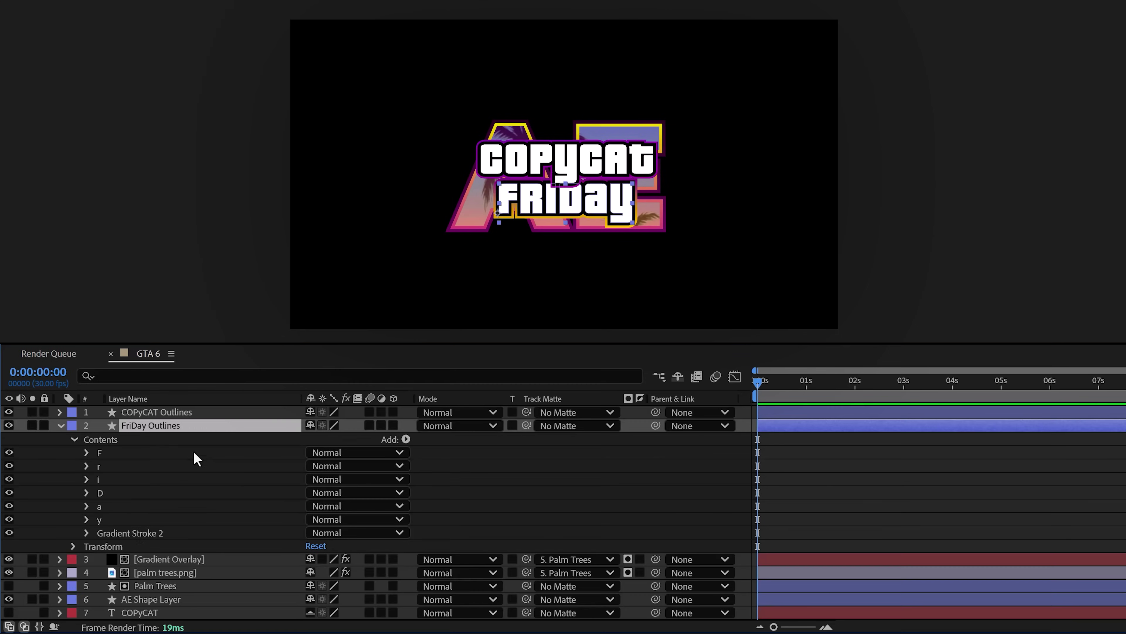
left_click(139, 535)
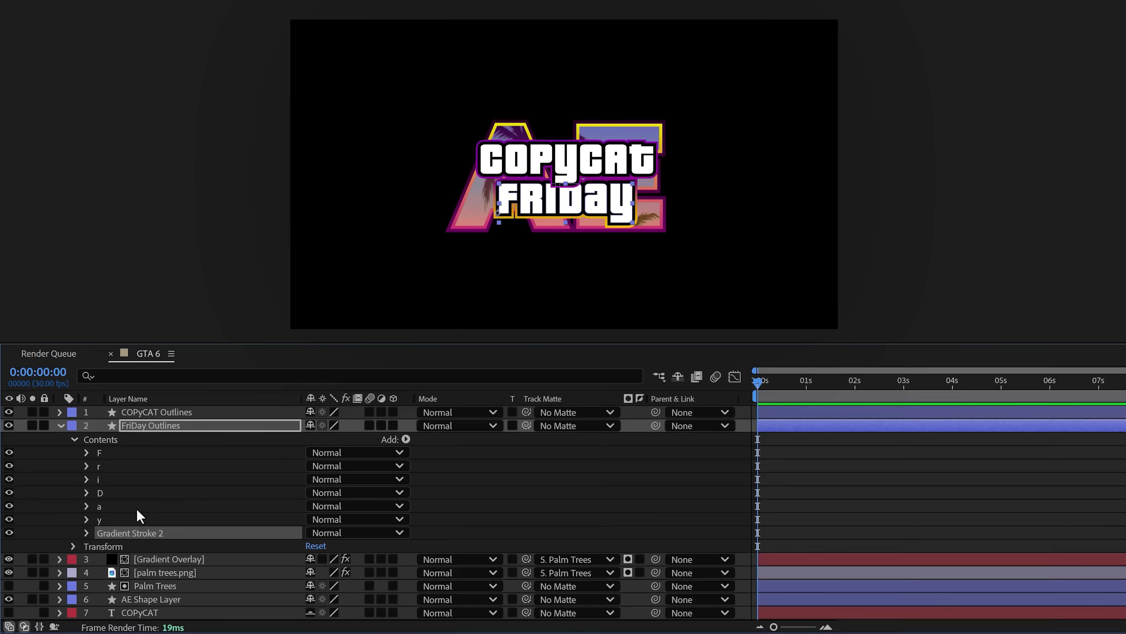
left_click(60, 425)
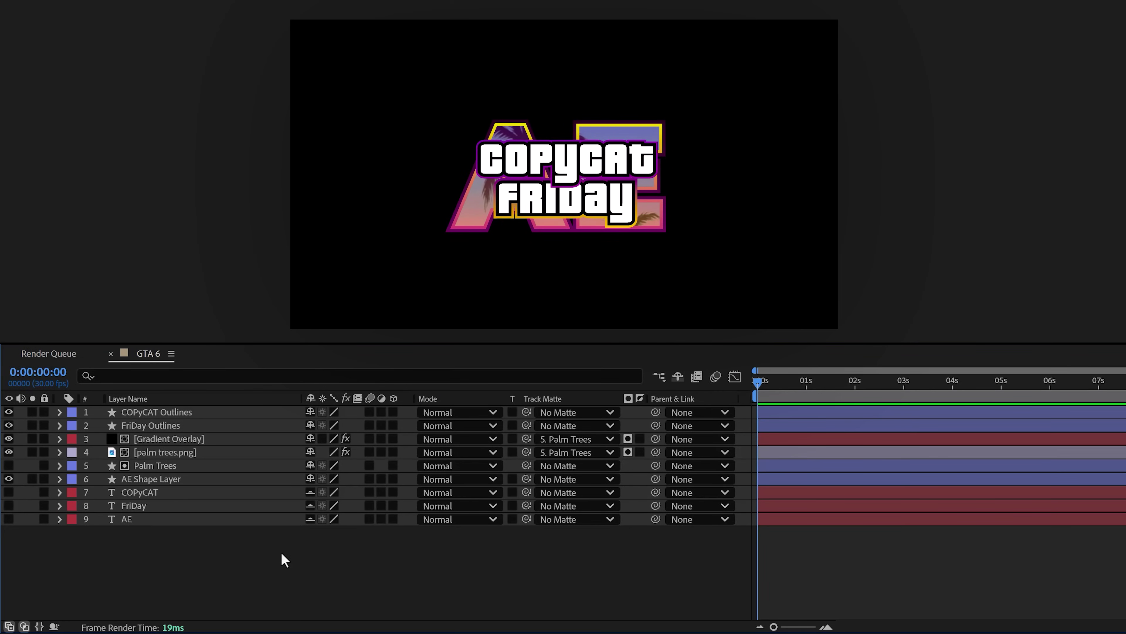
Pre-compose the COPyCAT Outlines and FriDay Outlines layers into a composition named 'Copycat Friday'.
left_click(216, 412)
left_click(213, 424, "ctrl")
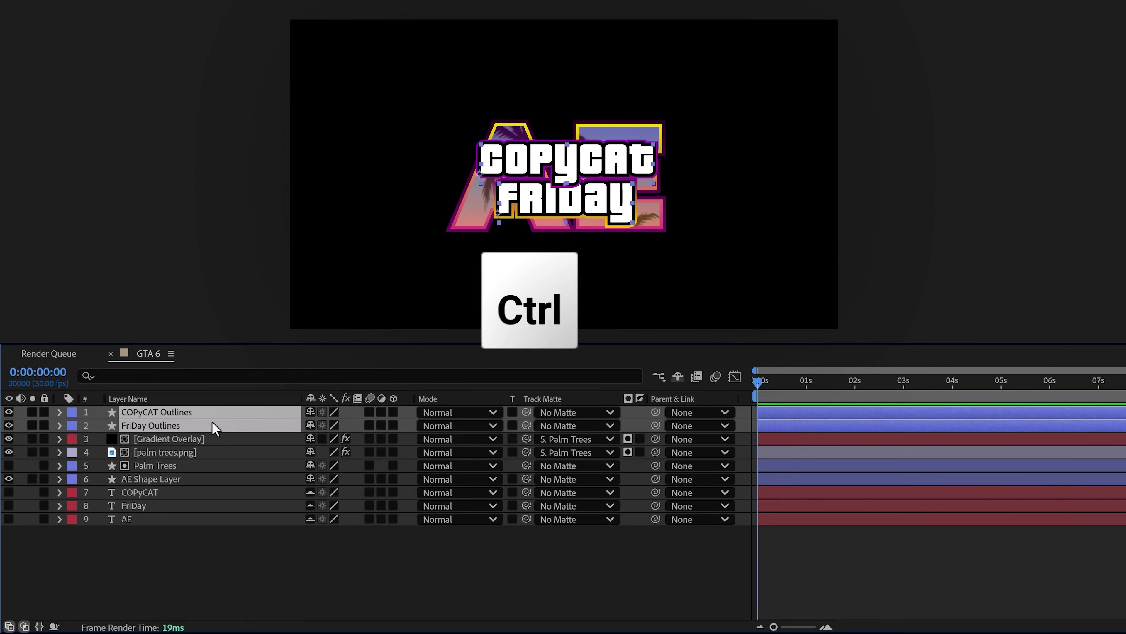
key("ctrl+shift+c")
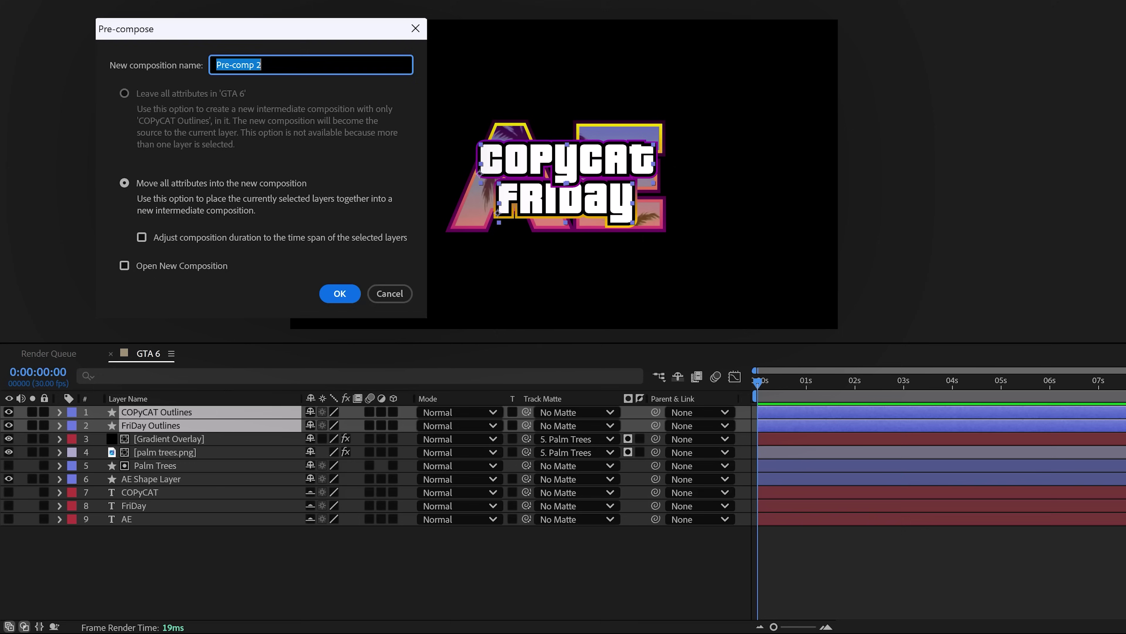
type("Copycat Friday")
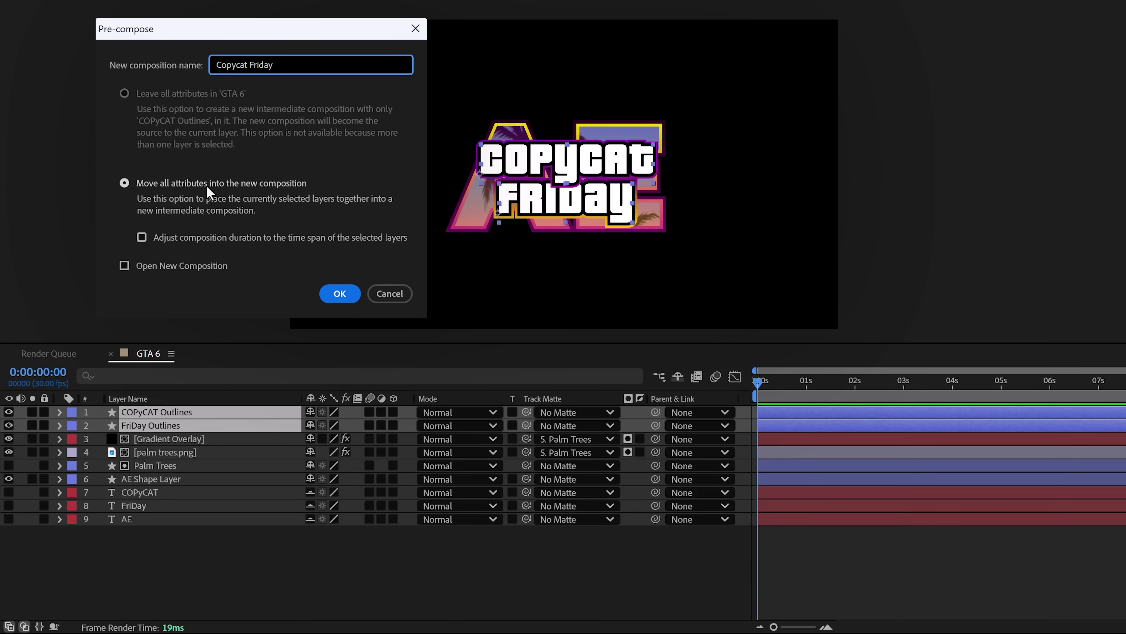
left_click(340, 293)
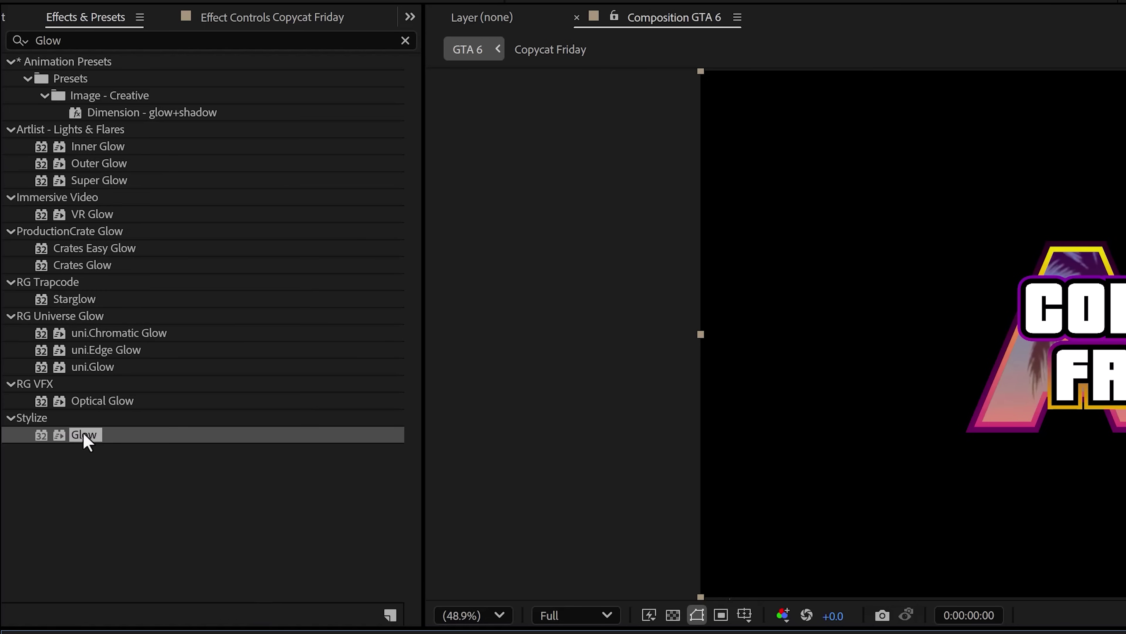
Apply Glow to Copycat Friday with Threshold 0% and Radius 75.1%.
left_click_drag(84, 439, 208, 415)
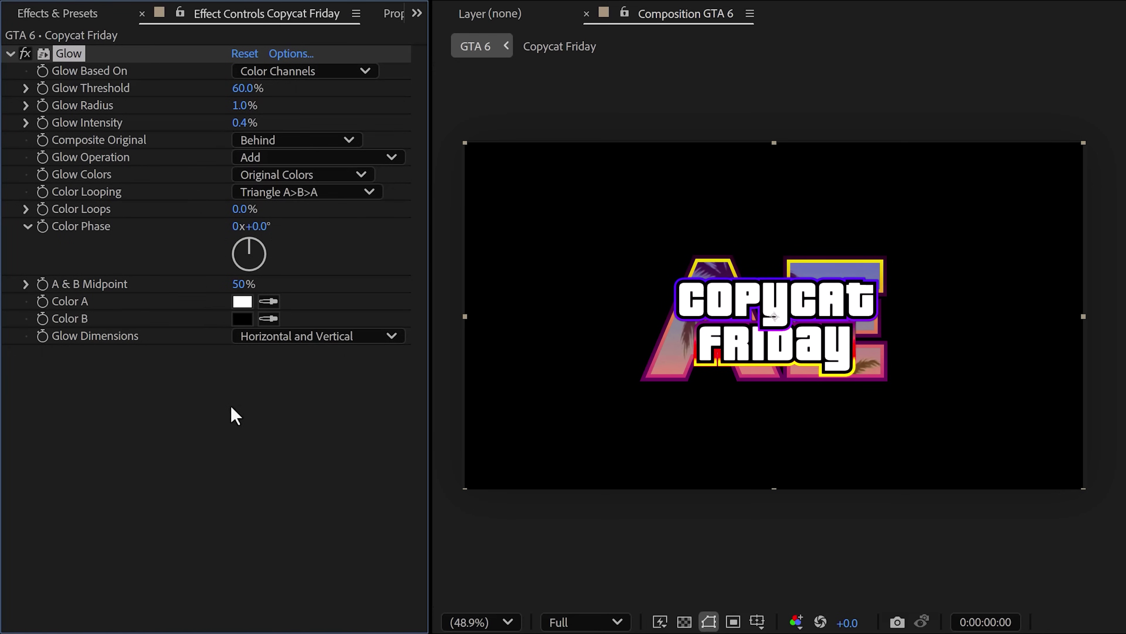
left_click_drag(243, 87, 170, 88)
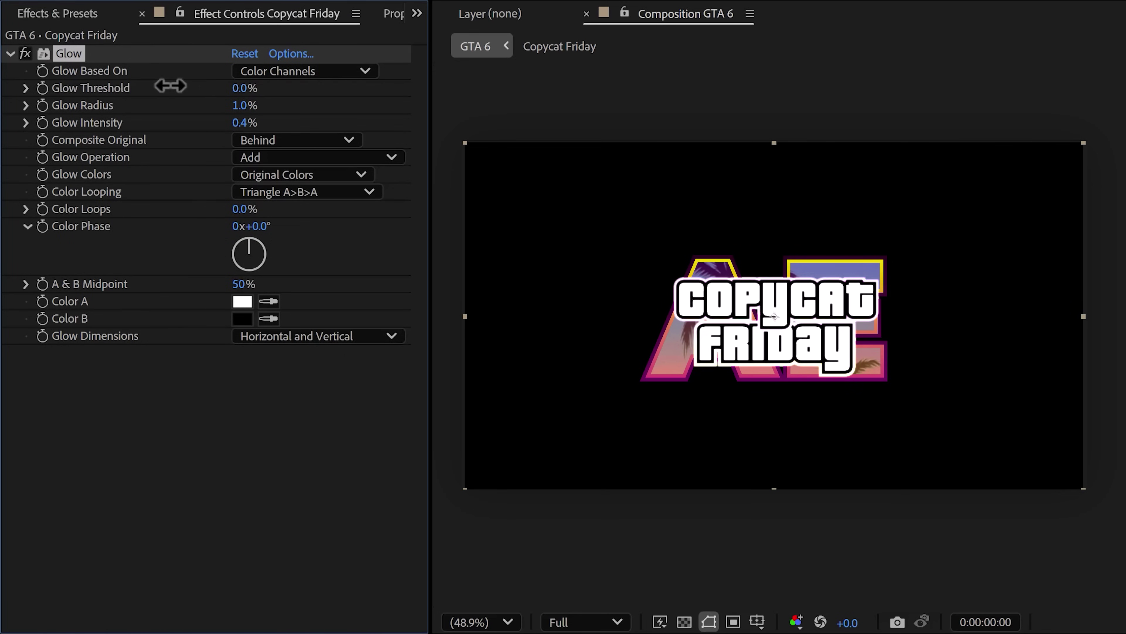
left_click_drag(234, 106, 639, 160)
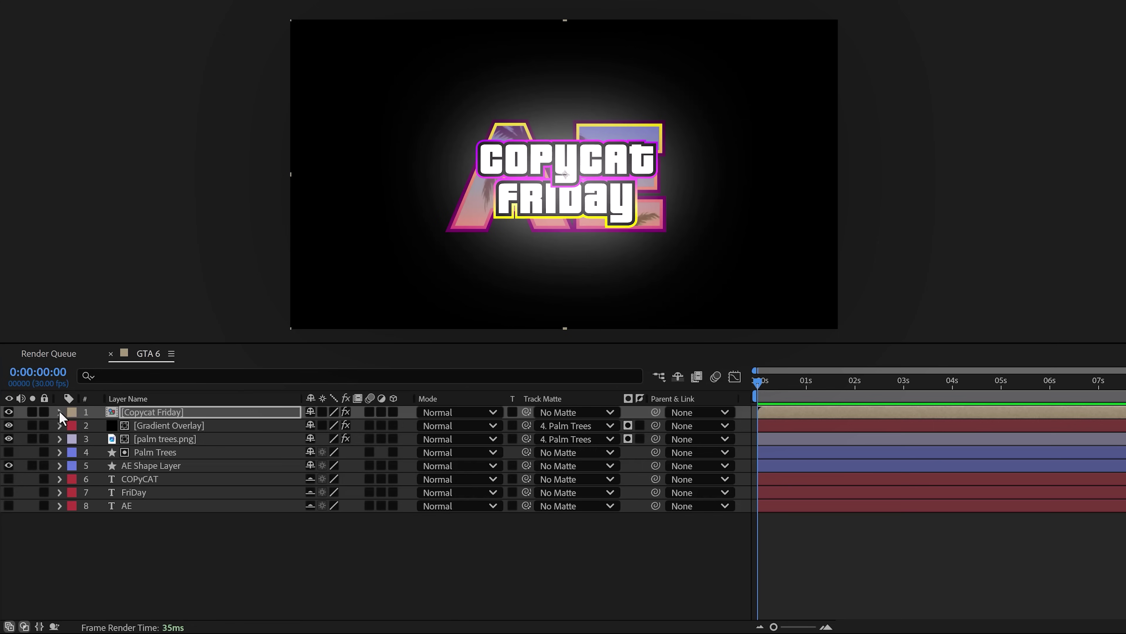
Keyframe Glow Intensity to fade from 0.4% at about 2 seconds to 0% at about 3 seconds.
left_click(60, 411)
left_click(73, 425)
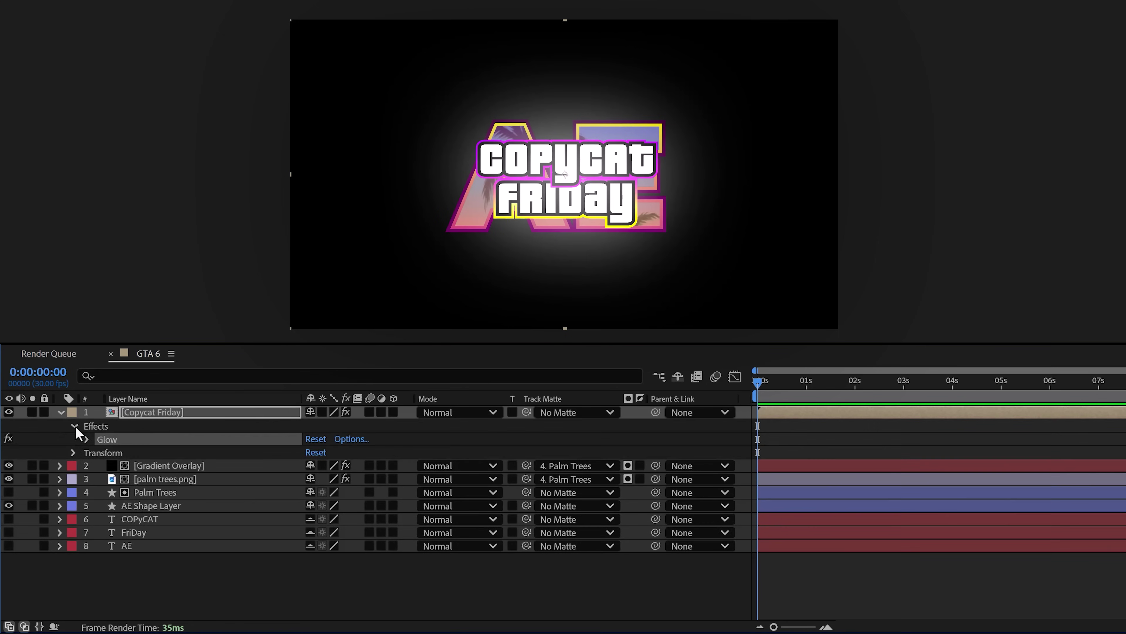
left_click(87, 439)
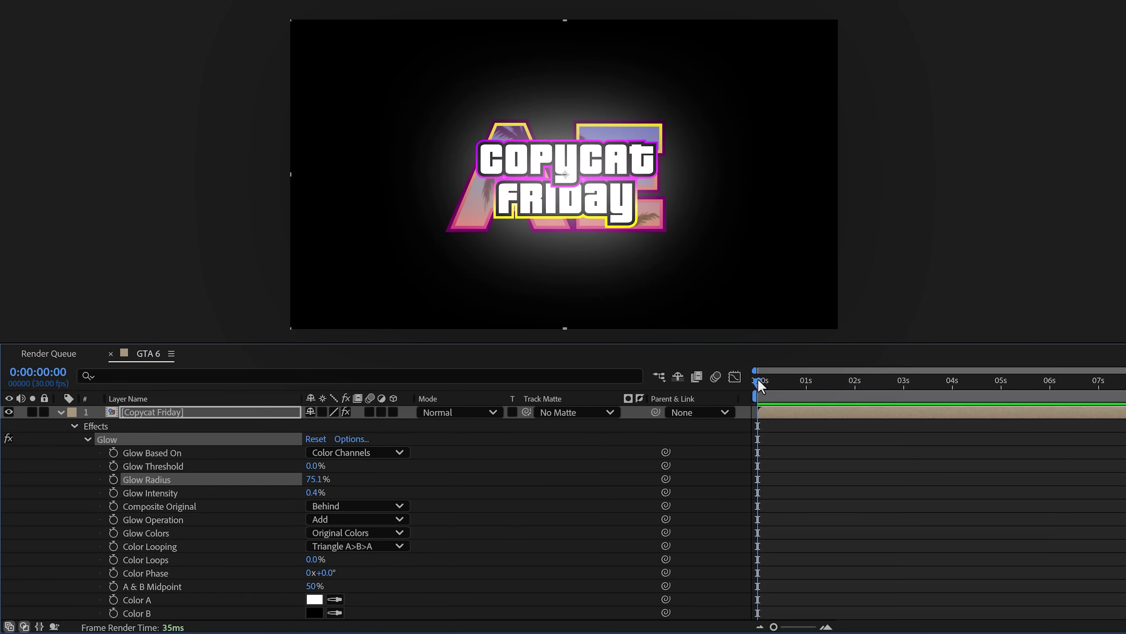
left_click_drag(761, 385, 854, 385)
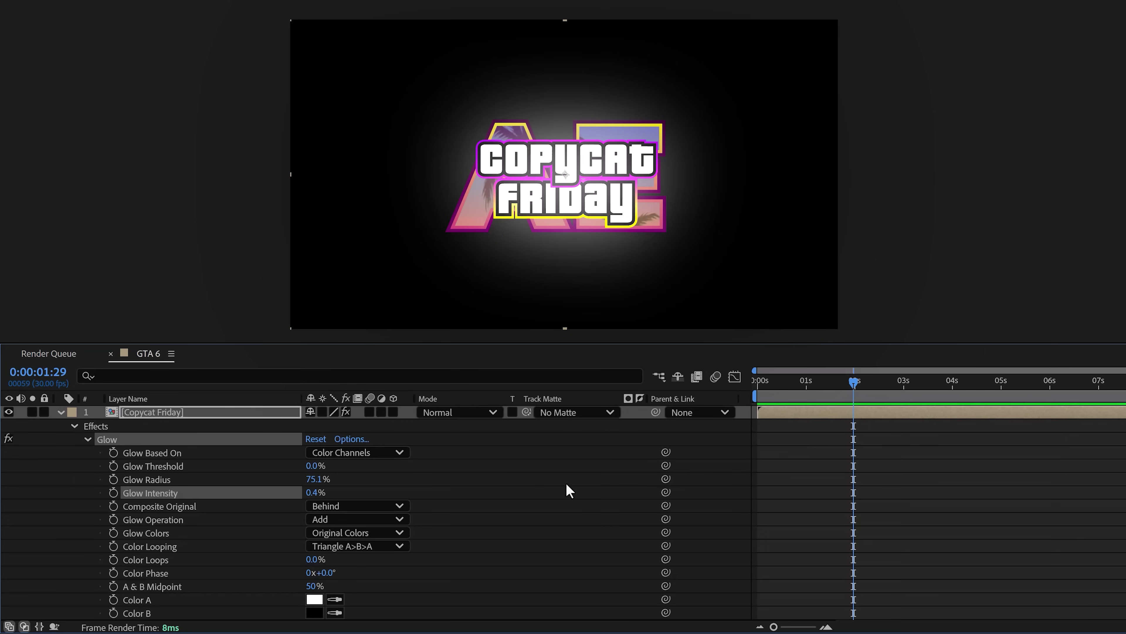
left_click(113, 493)
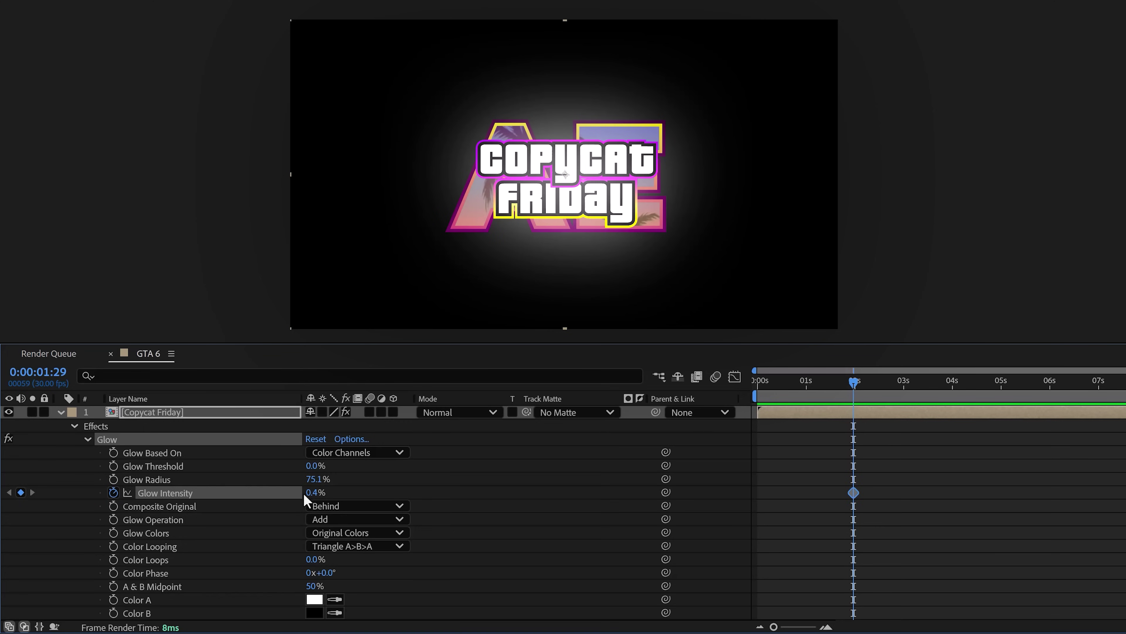
left_click_drag(854, 382, 901, 384)
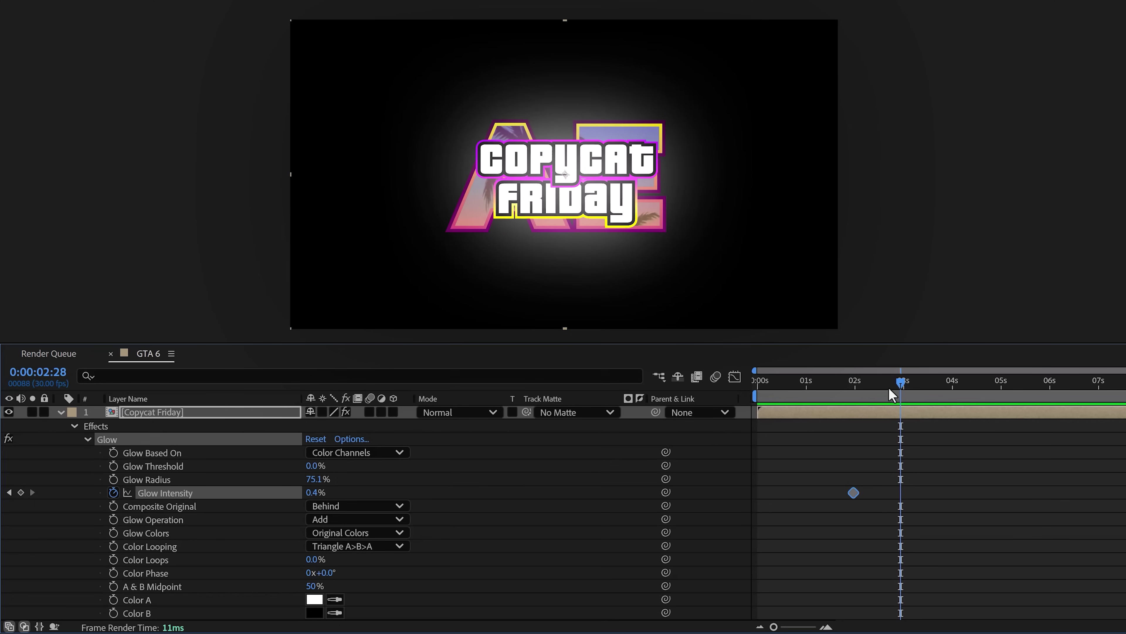
left_click(314, 492)
type("0.1")
key("Return")
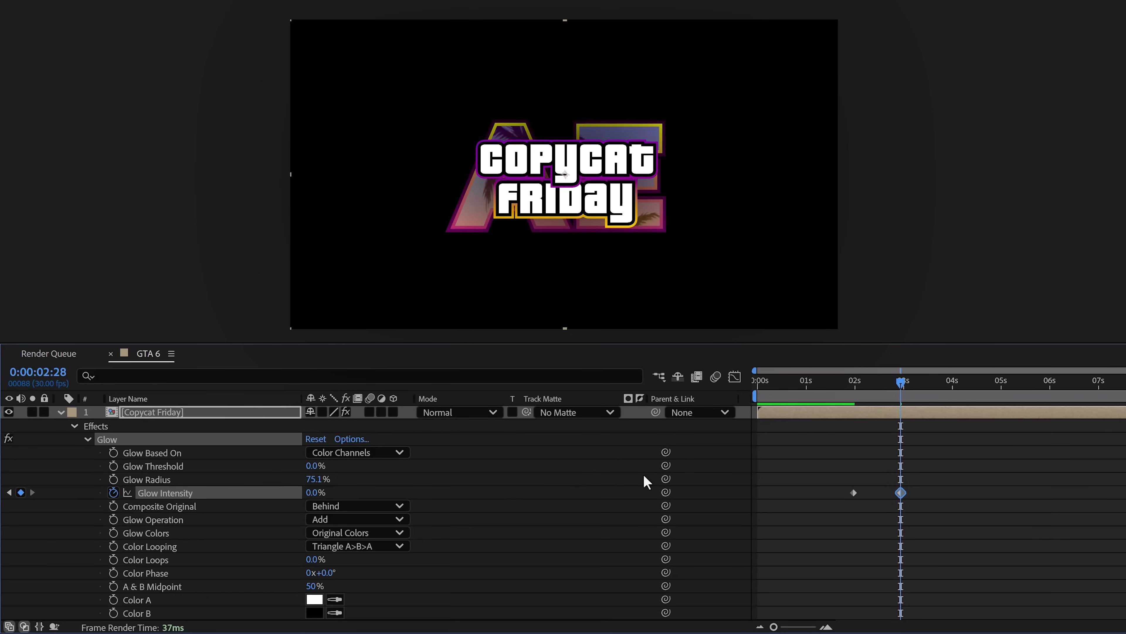
left_click(890, 384)
left_click_drag(891, 384, 824, 382)
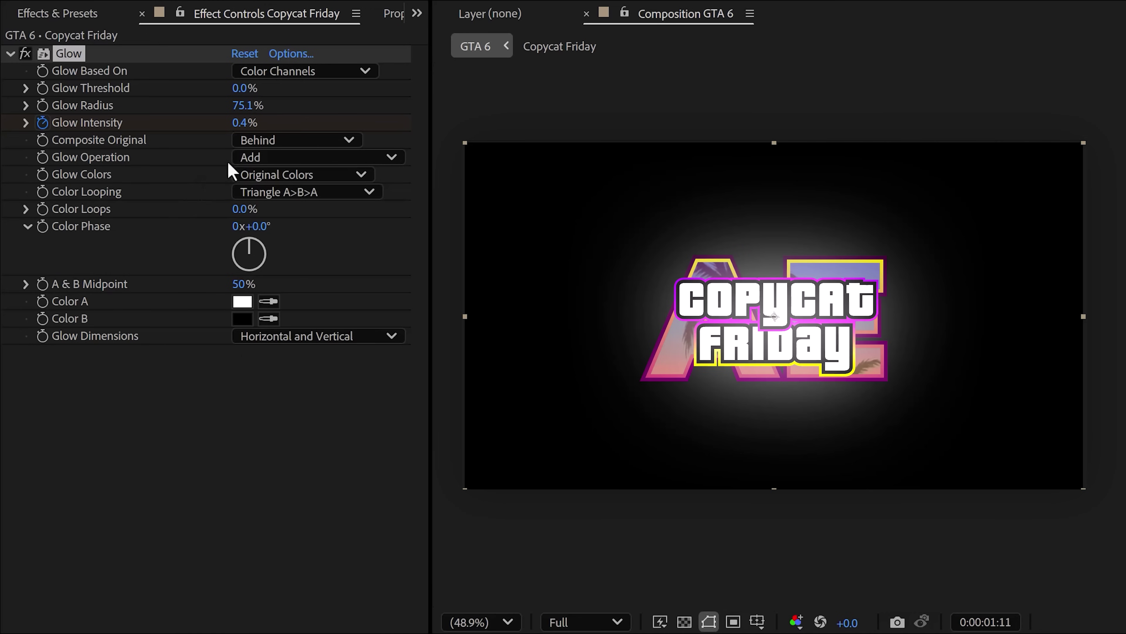
Set Glow Operation to None, Glow Colors to A & B Colors, and Color B to magenta FF00F9.
left_click(283, 157)
left_click(282, 178)
left_click(277, 175)
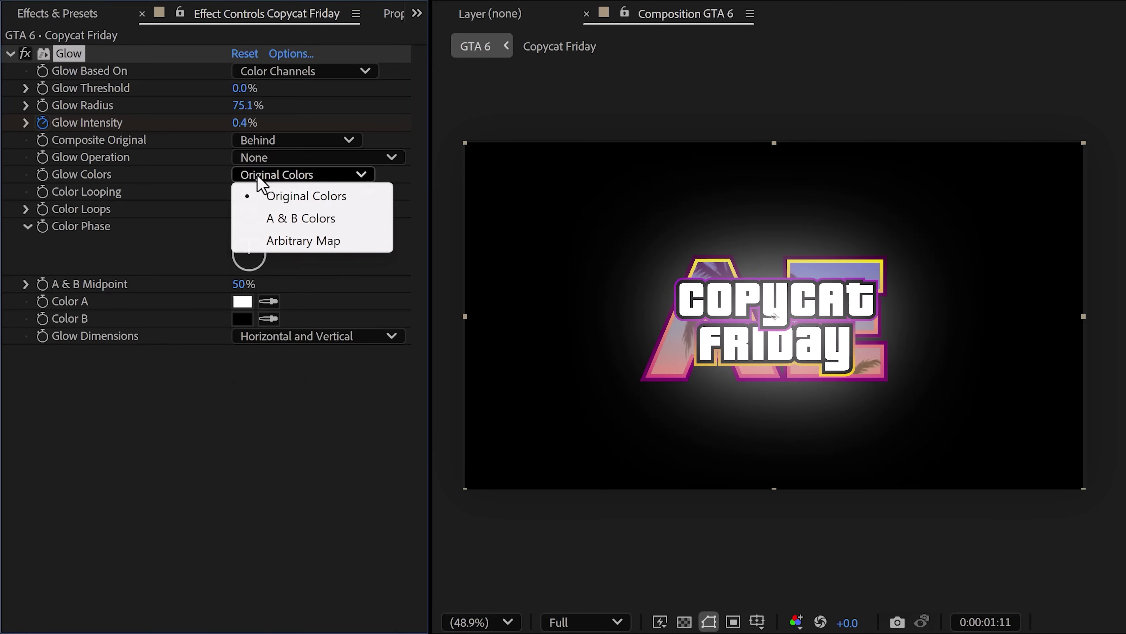
left_click(301, 218)
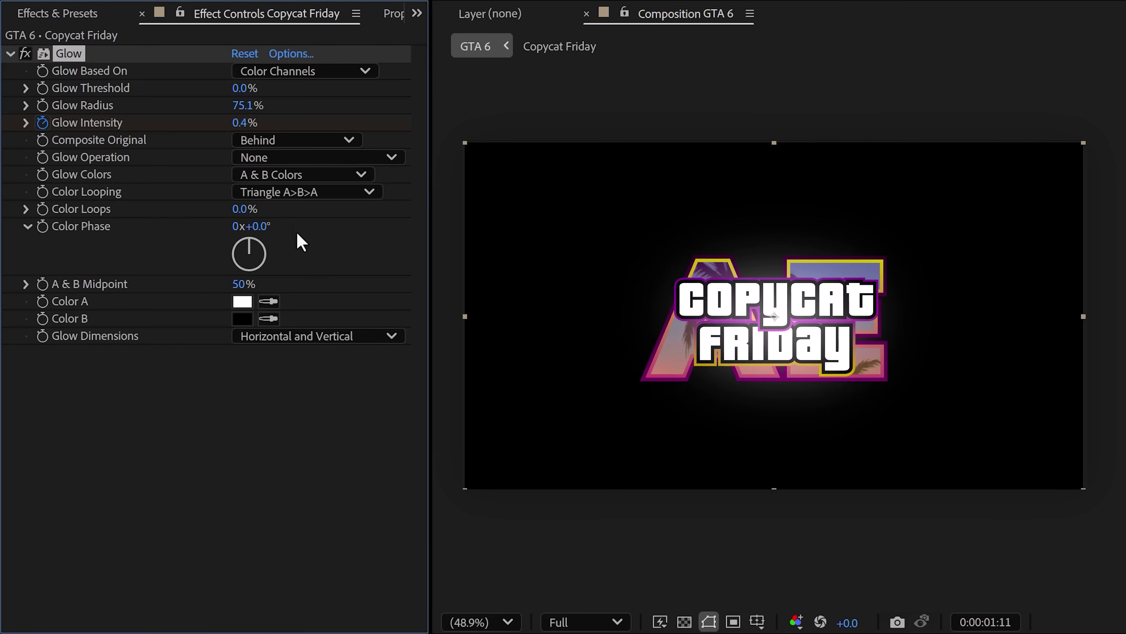
left_click(243, 319)
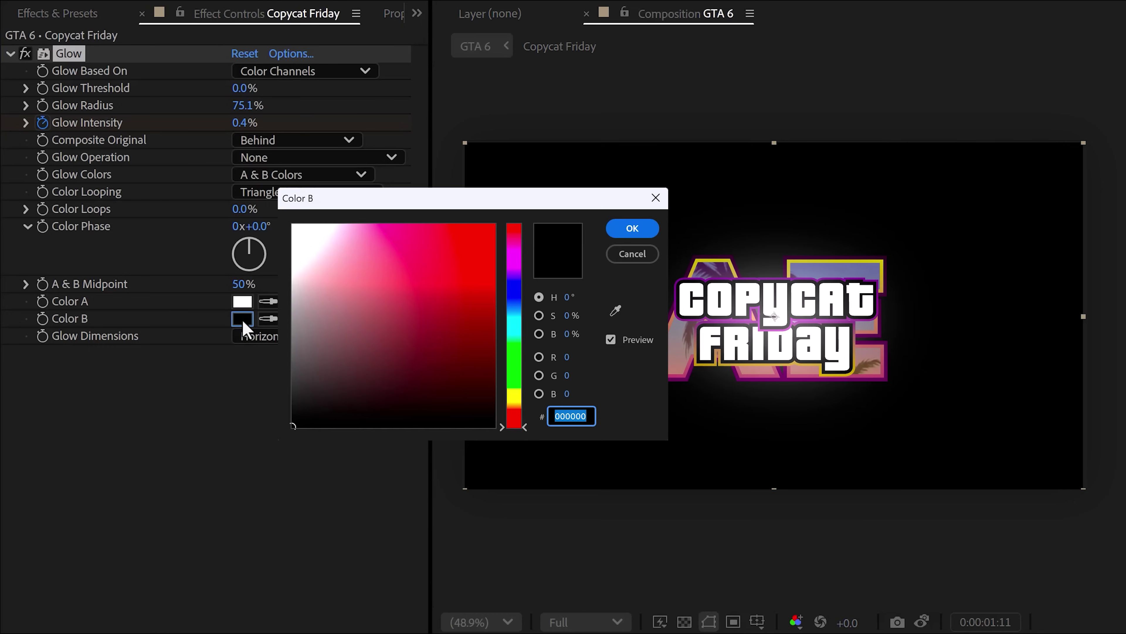
mouse_move(515, 424)
left_mouse_down()
mouse_move(514, 256)
mouse_move(485, 226)
mouse_move(504, 215)
left_mouse_up()
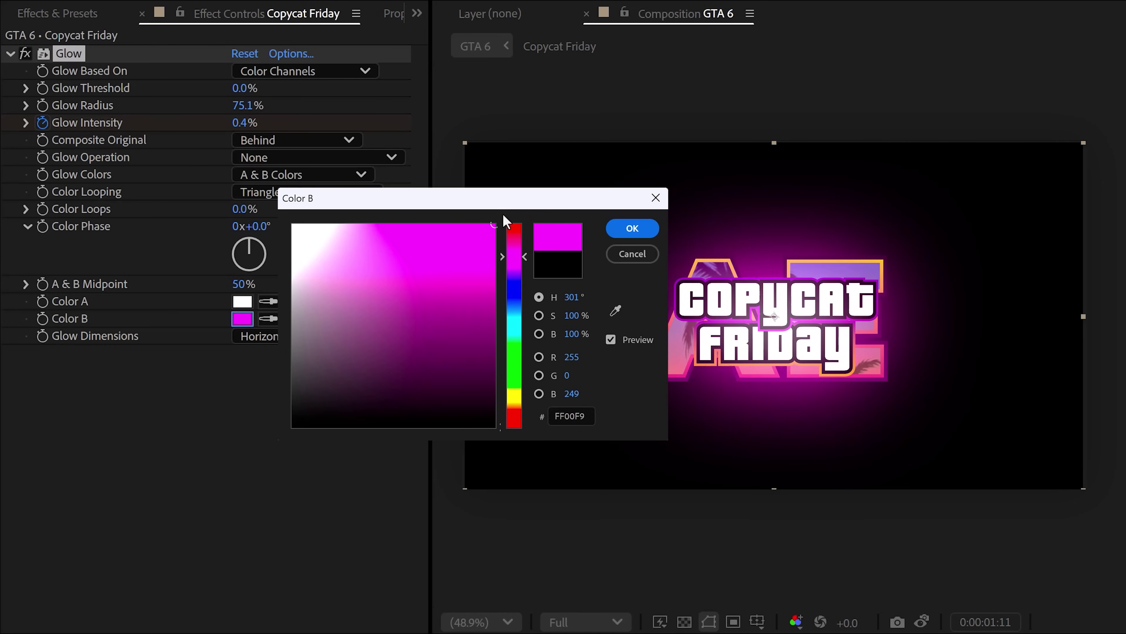
left_click(621, 230)
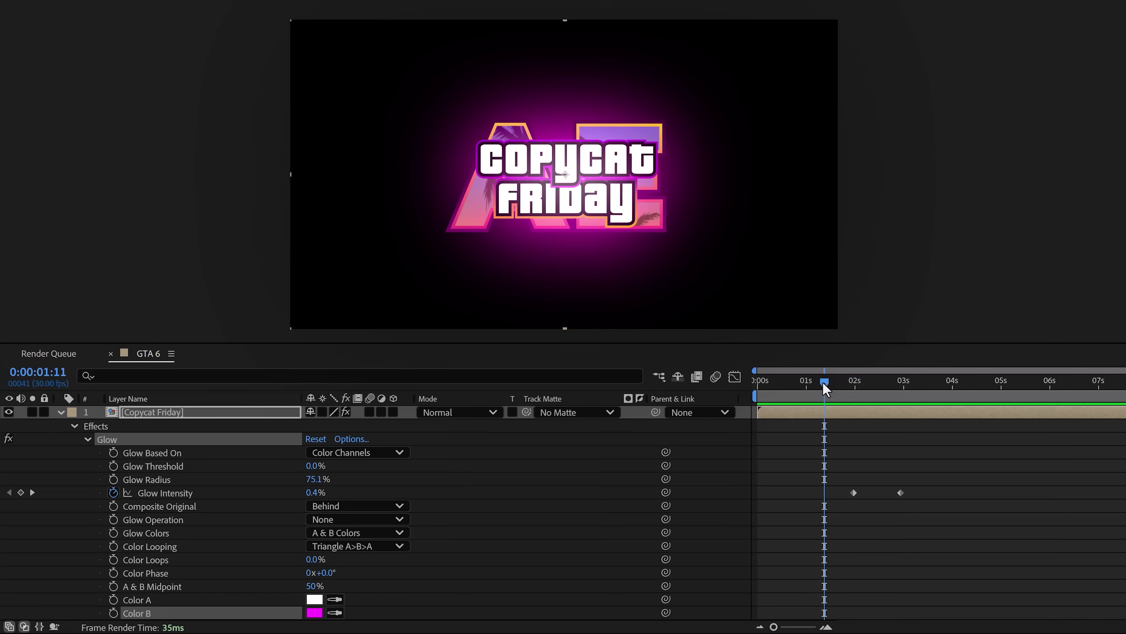
left_click_drag(823, 384, 898, 382)
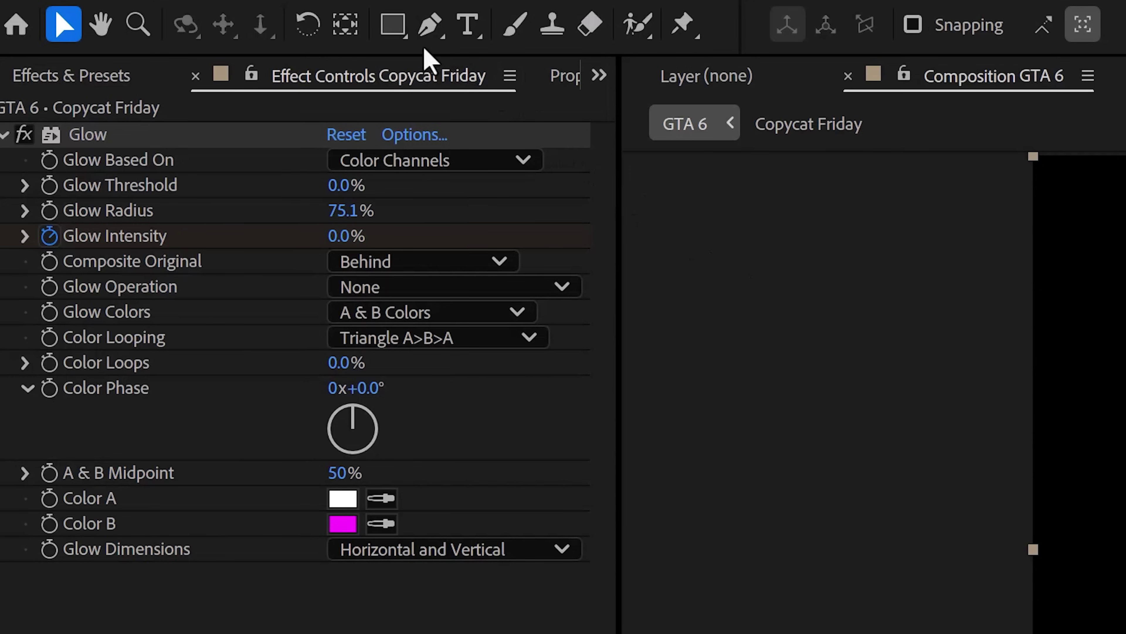
Animate a rectangle mask over the title to wipe down, ending eased at 3 seconds.
left_click(394, 27)
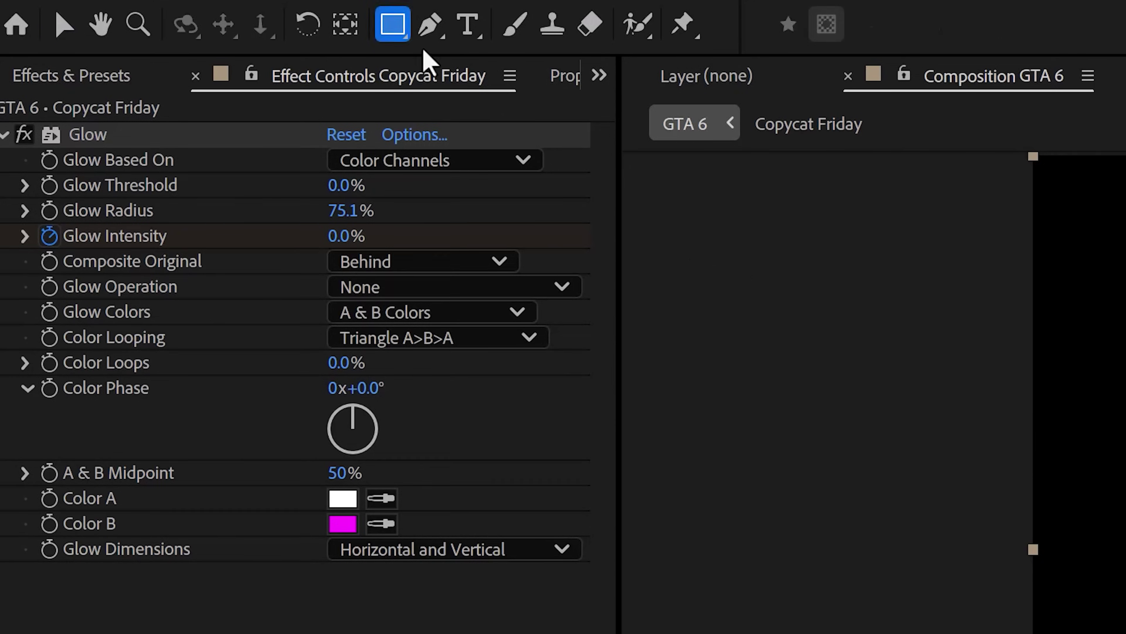
left_click_drag(354, 152, 754, 368)
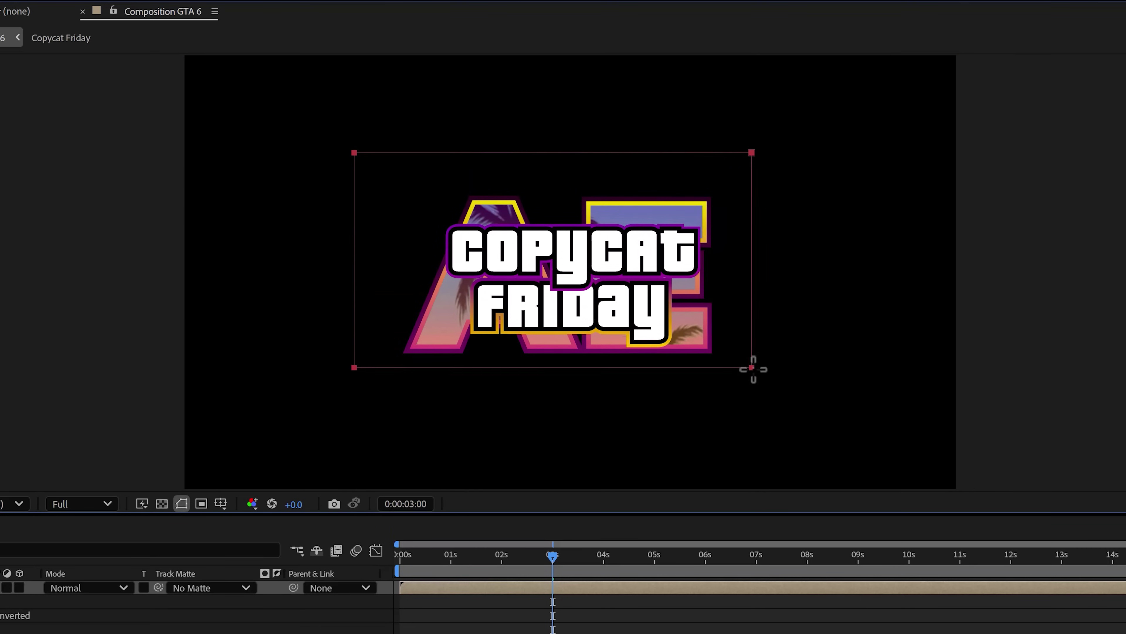
left_click(86, 439)
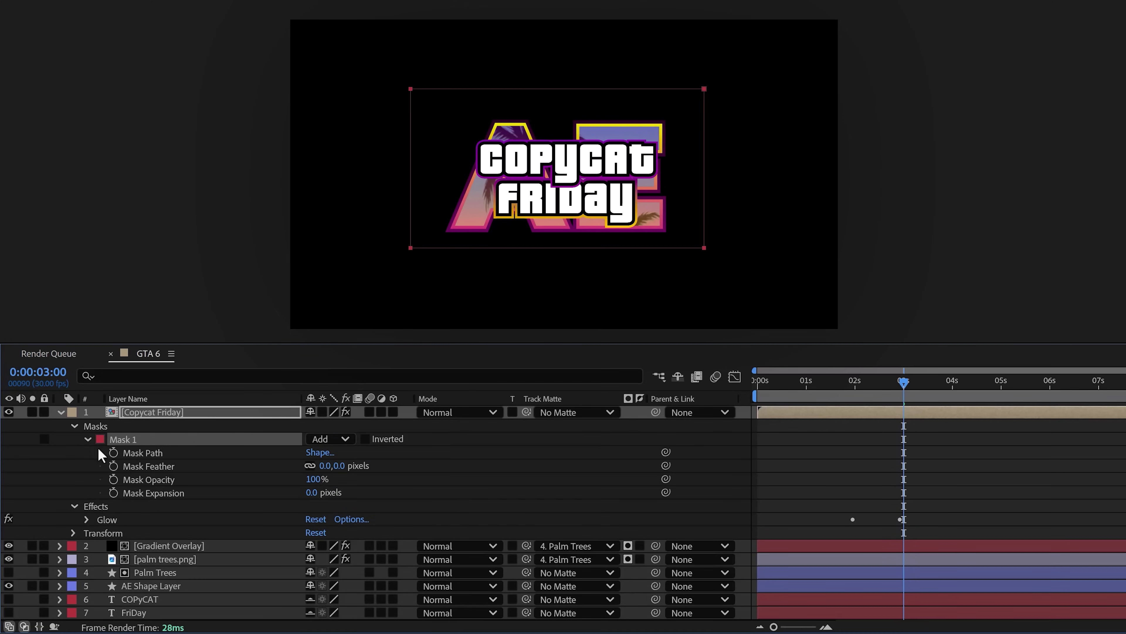
left_click(113, 453)
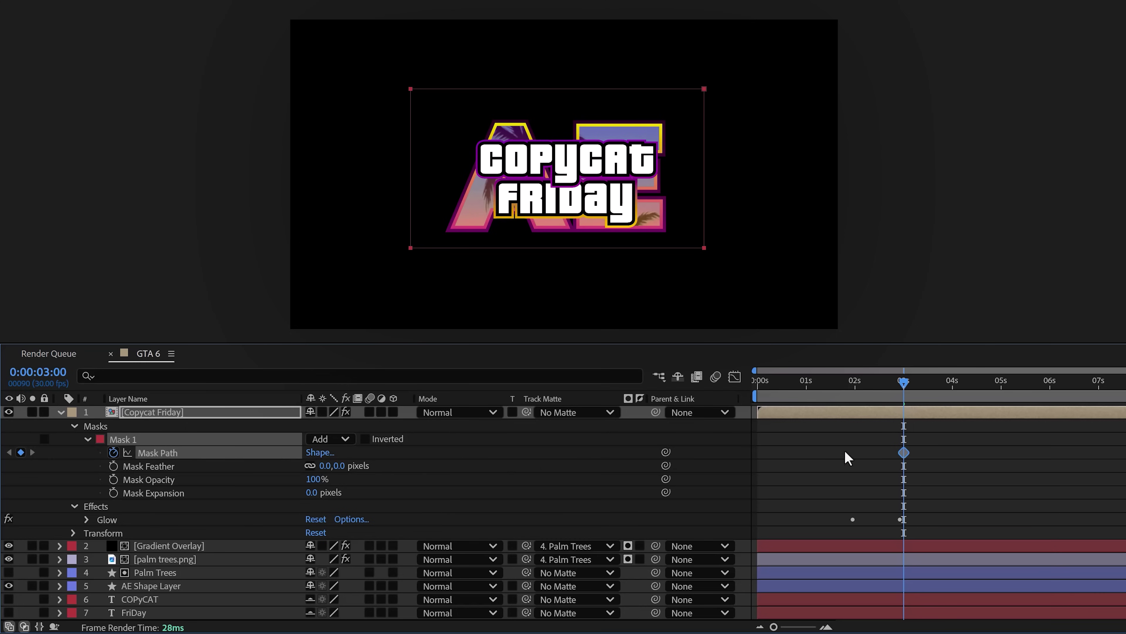
left_click_drag(903, 382, 852, 382)
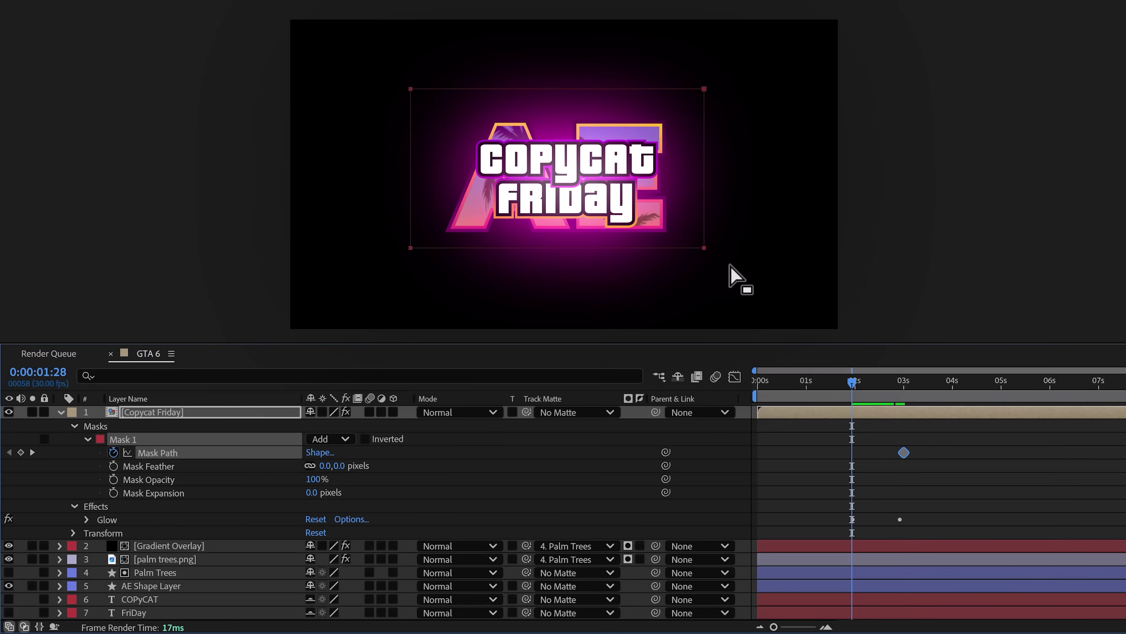
left_click_drag(751, 271, 409, 108)
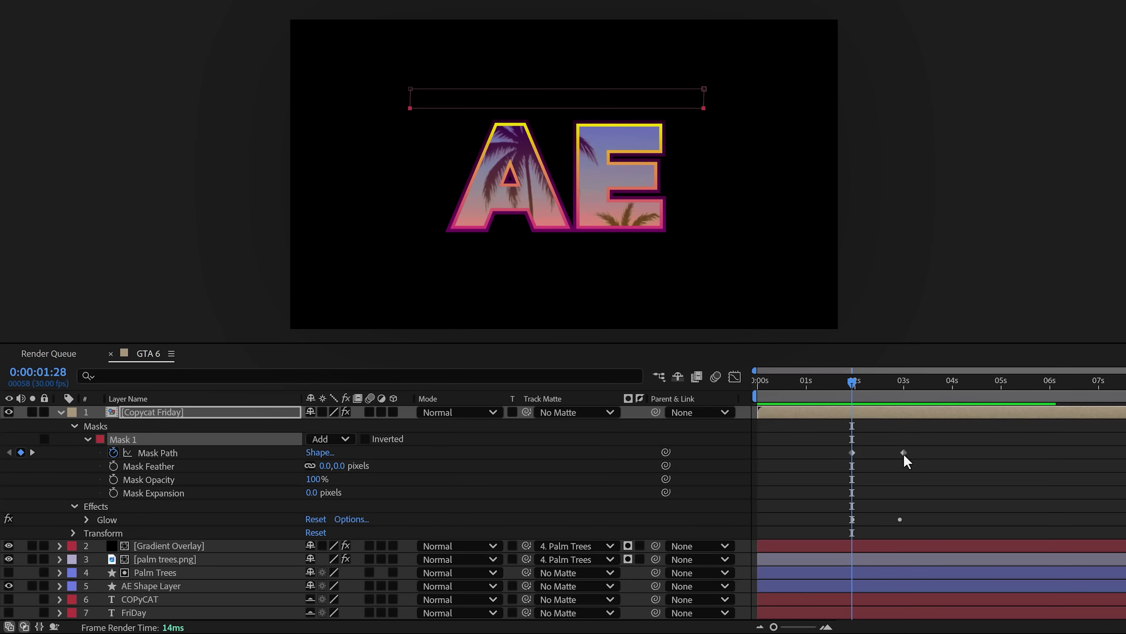
left_click(903, 452)
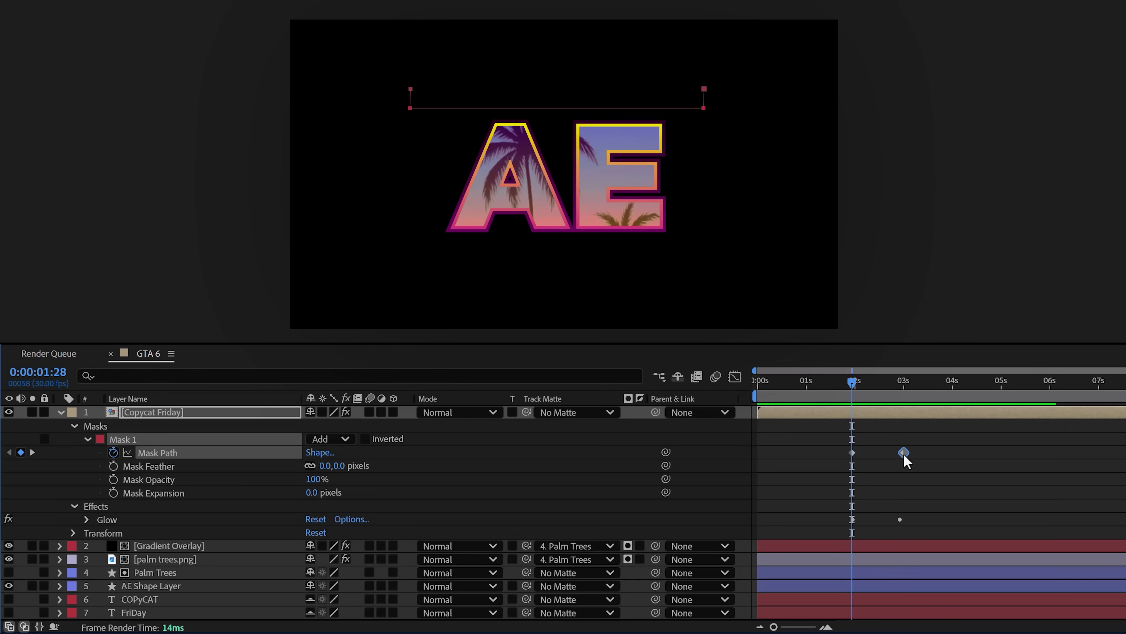
key("F9")
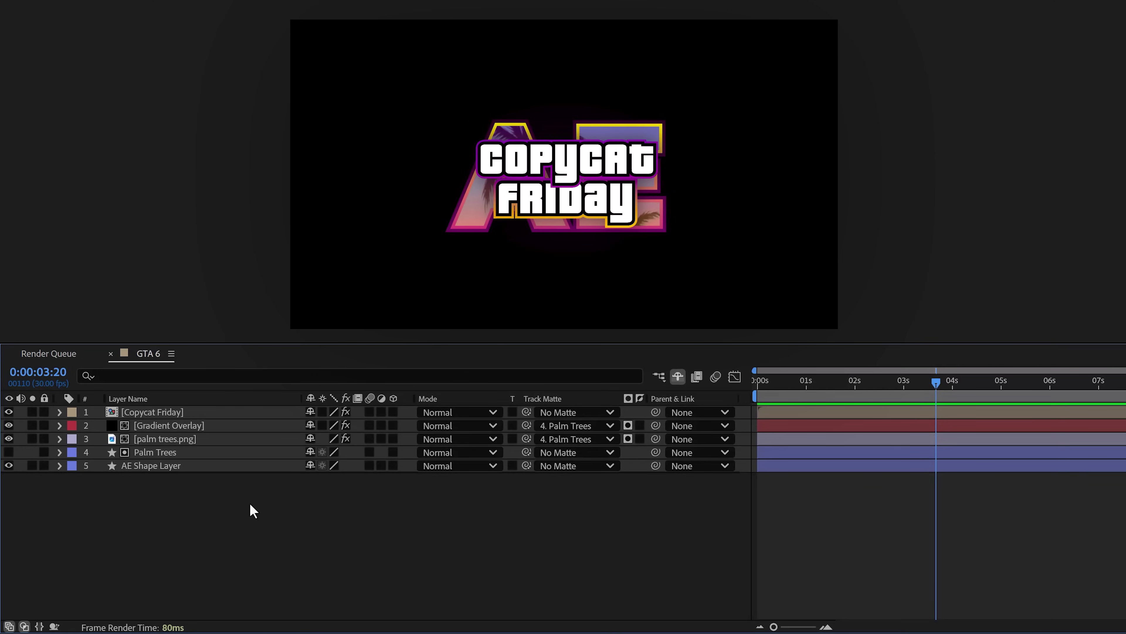
Keyframe the four AE logo layers' opacity from 0% to 100% between roughly 2 and 3 seconds.
left_click_drag(250, 503, 182, 426)
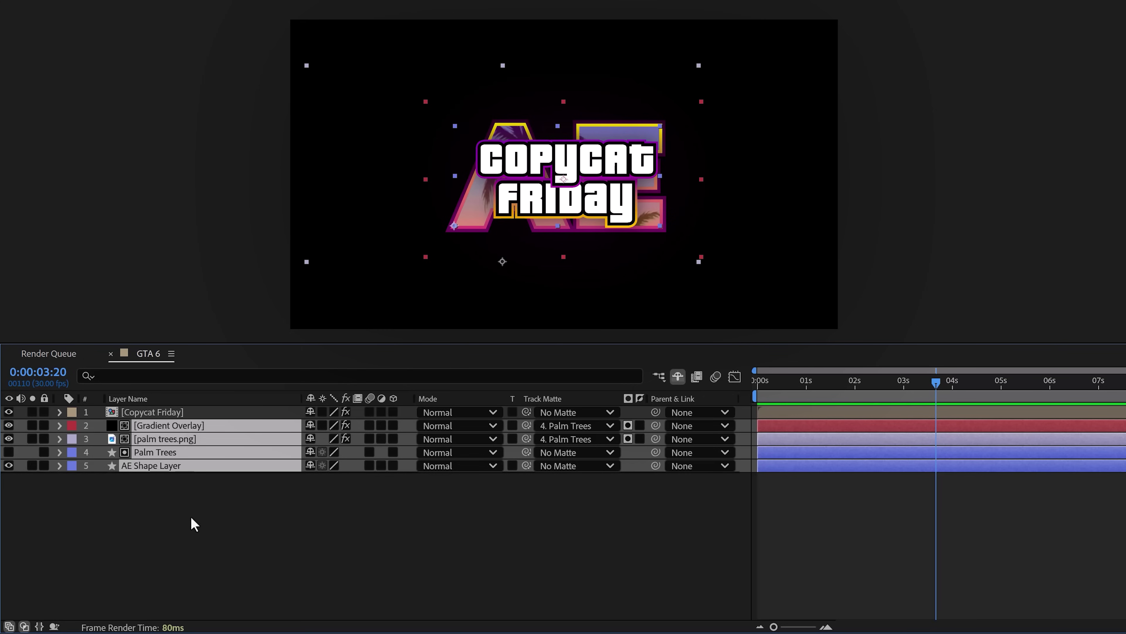
key("t")
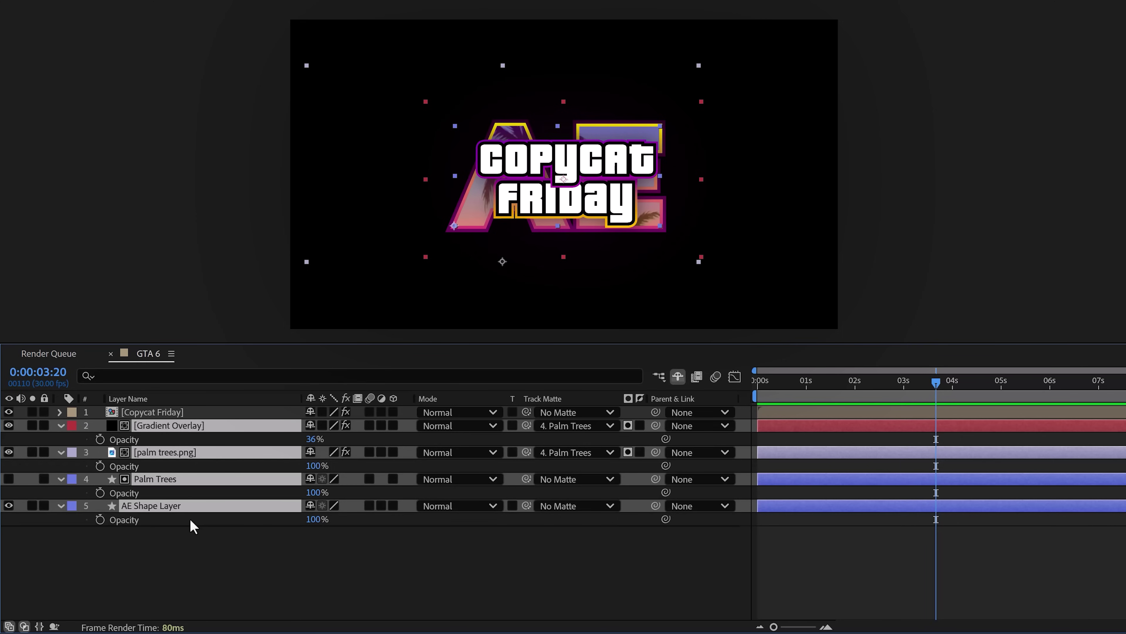
left_click(100, 466)
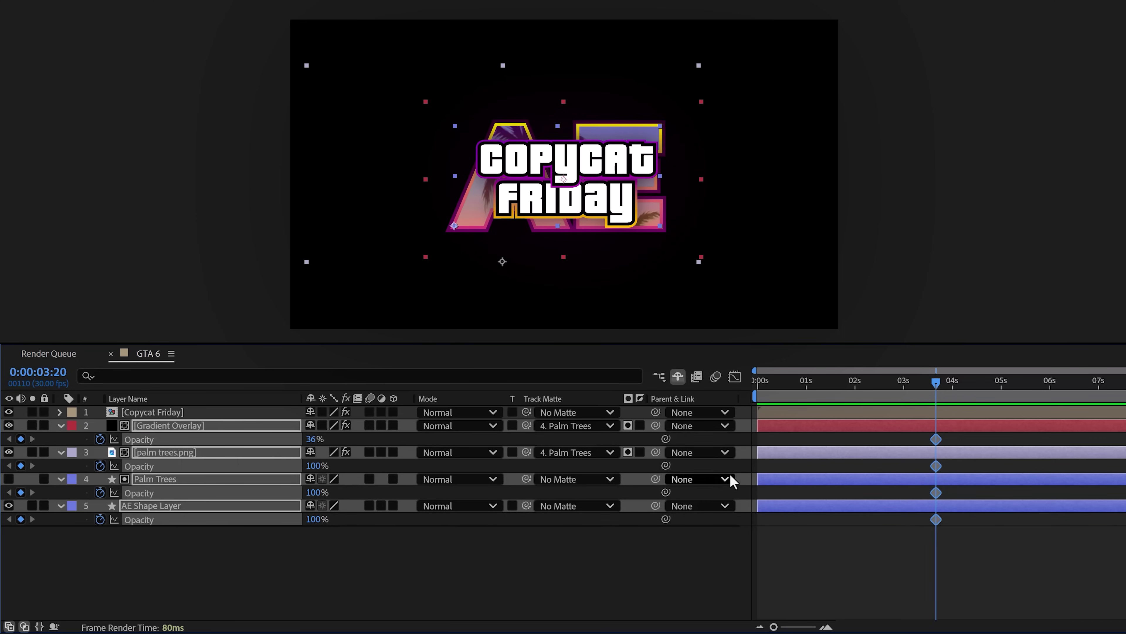
left_click_drag(936, 382, 883, 383)
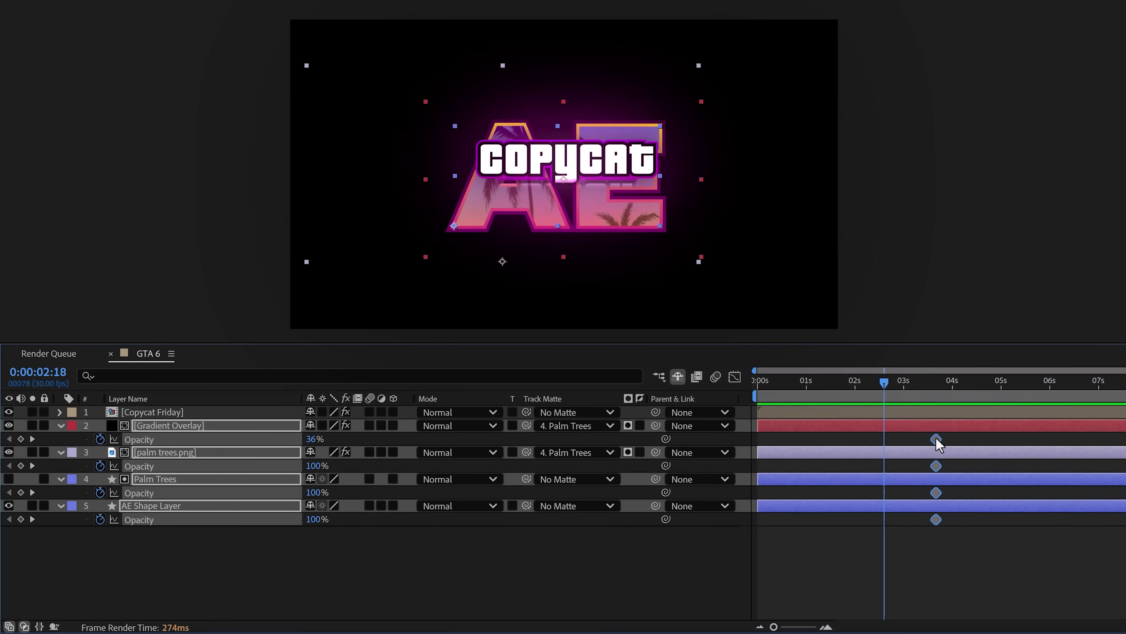
left_click_drag(936, 439, 907, 439)
left_click(862, 383)
left_click_drag(315, 439, 280, 449)
left_click_drag(863, 392, 912, 382)
left_click_drag(929, 431, 837, 439)
mouse_move(911, 381)
left_mouse_down()
mouse_move(862, 384)
mouse_move(928, 384)
left_mouse_up()
Duplicate the AE Shape Layer, move the copy below it, and rename it 'AE Intro'.
key("u")
left_click(165, 508)
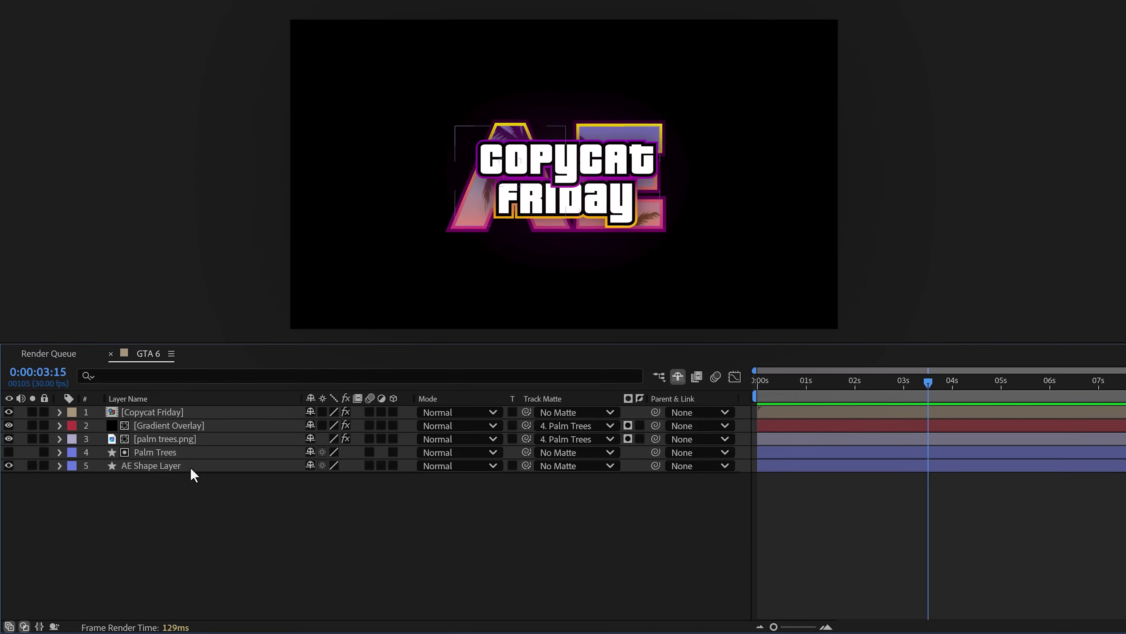
left_click(194, 468)
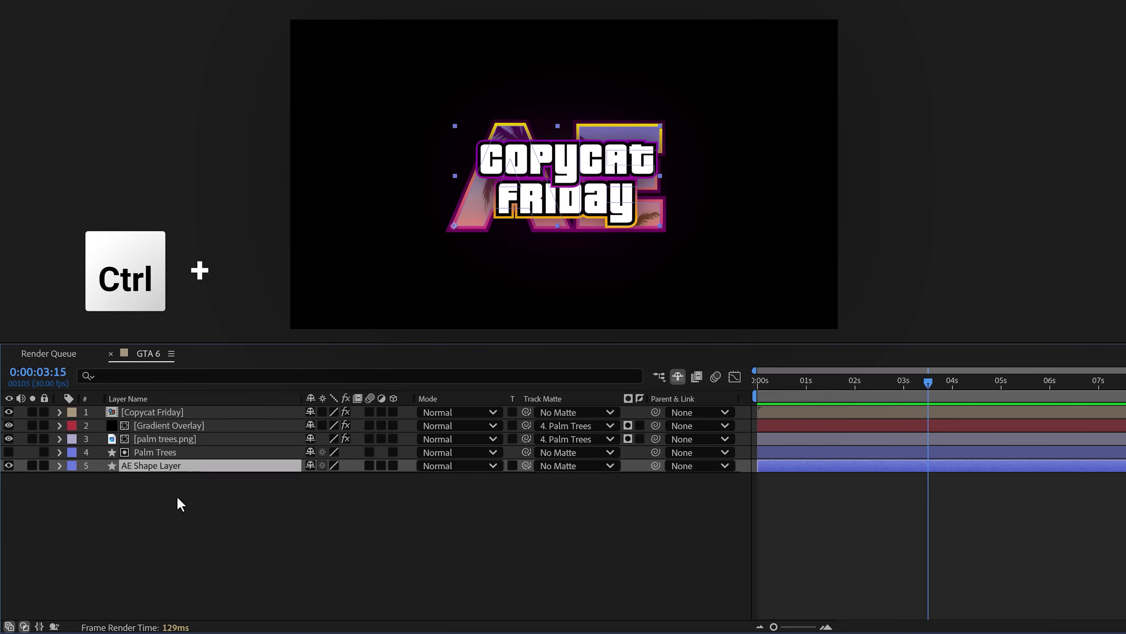
key("ctrl+d")
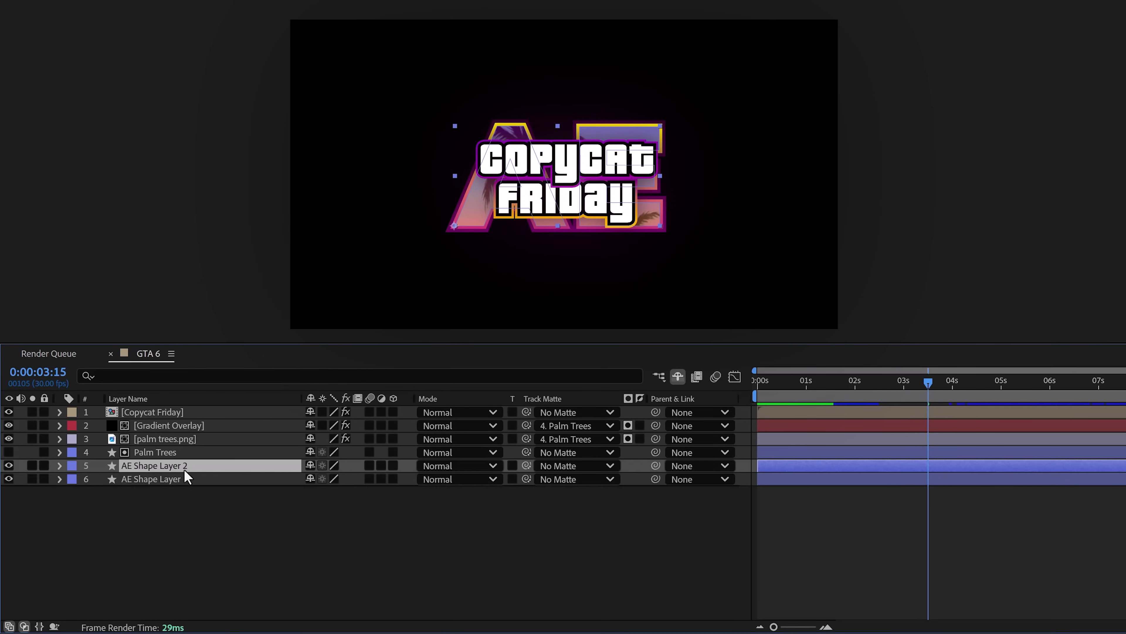
mouse_move(184, 468)
left_mouse_down()
mouse_move(191, 495)
mouse_move(183, 484)
left_mouse_up()
key("Return")
type("AE Intro")
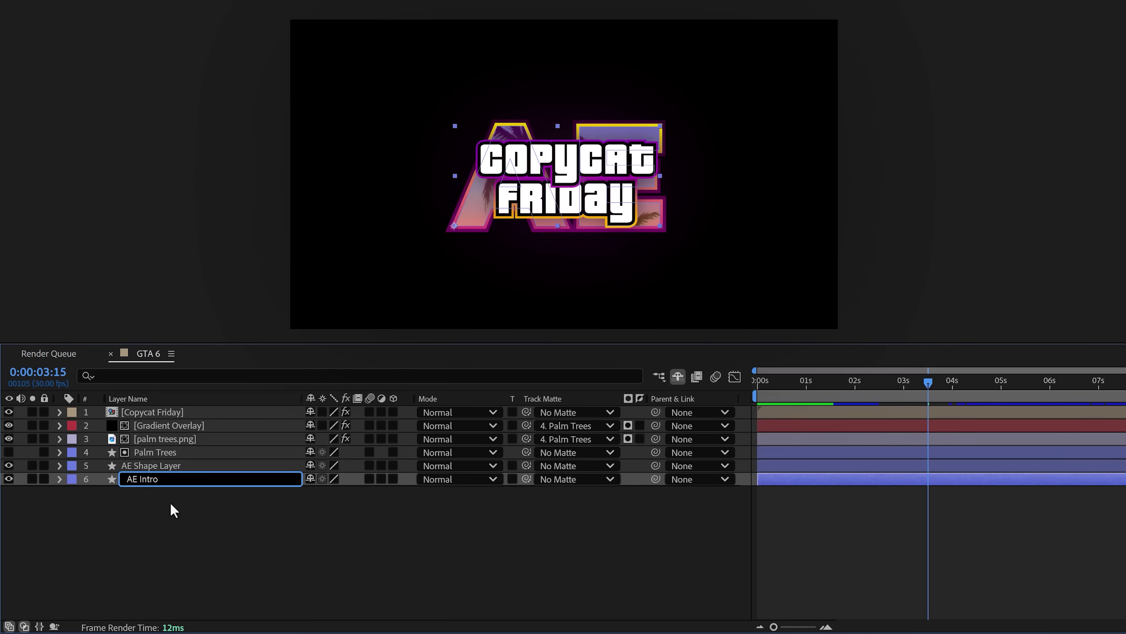
key("Return")
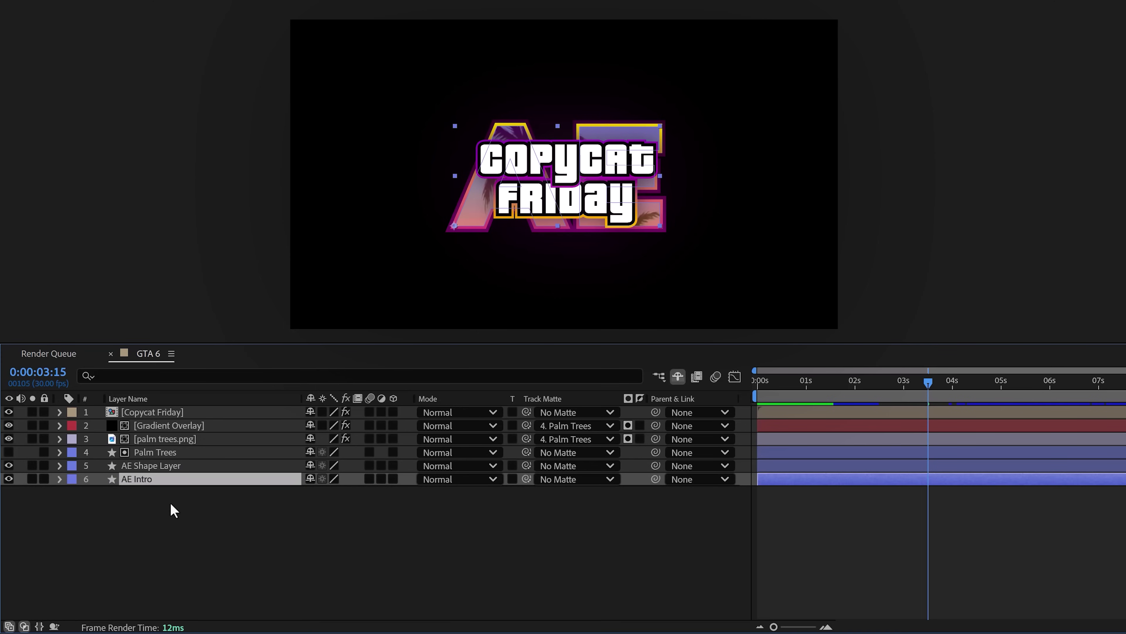
Remove the copied opacity keyframes from AE Intro.
key("t")
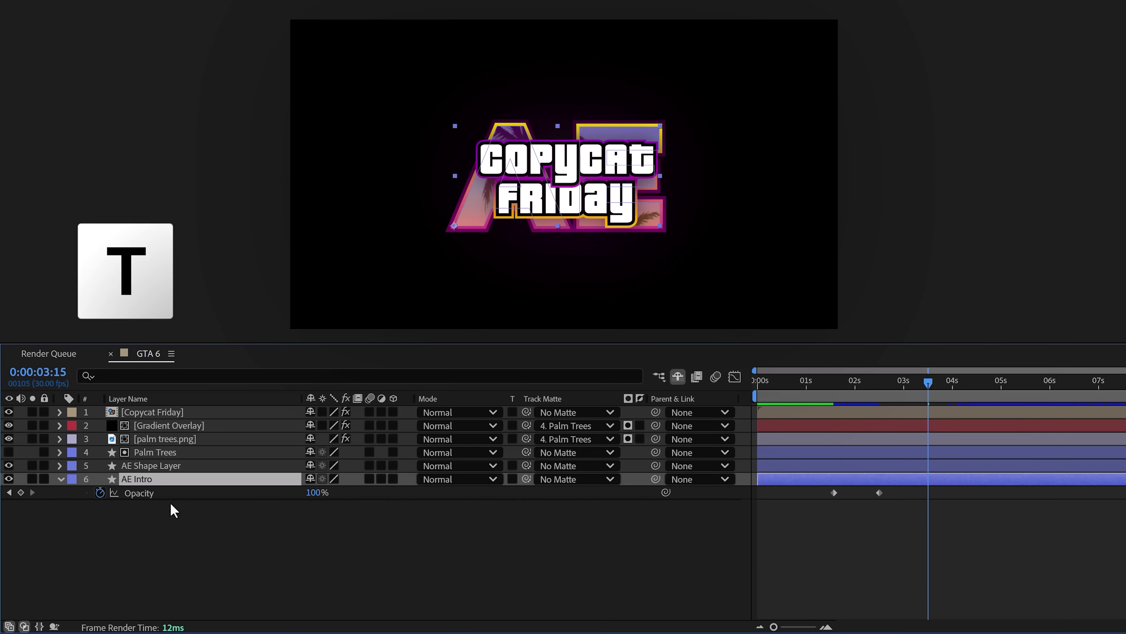
left_click(834, 493)
left_click(879, 493, "shift")
key("Delete")
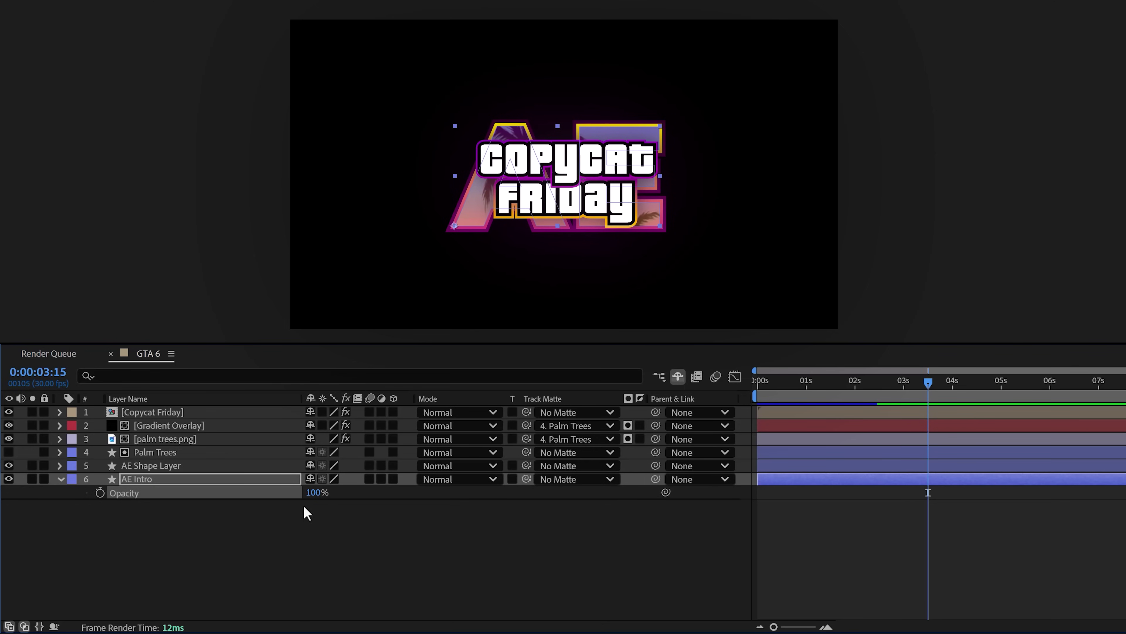
Delete Gradient Stroke 1 and Gradient Stroke 2 from AE Intro's Group 1.
left_click(61, 478)
left_click(74, 493)
left_click(87, 505)
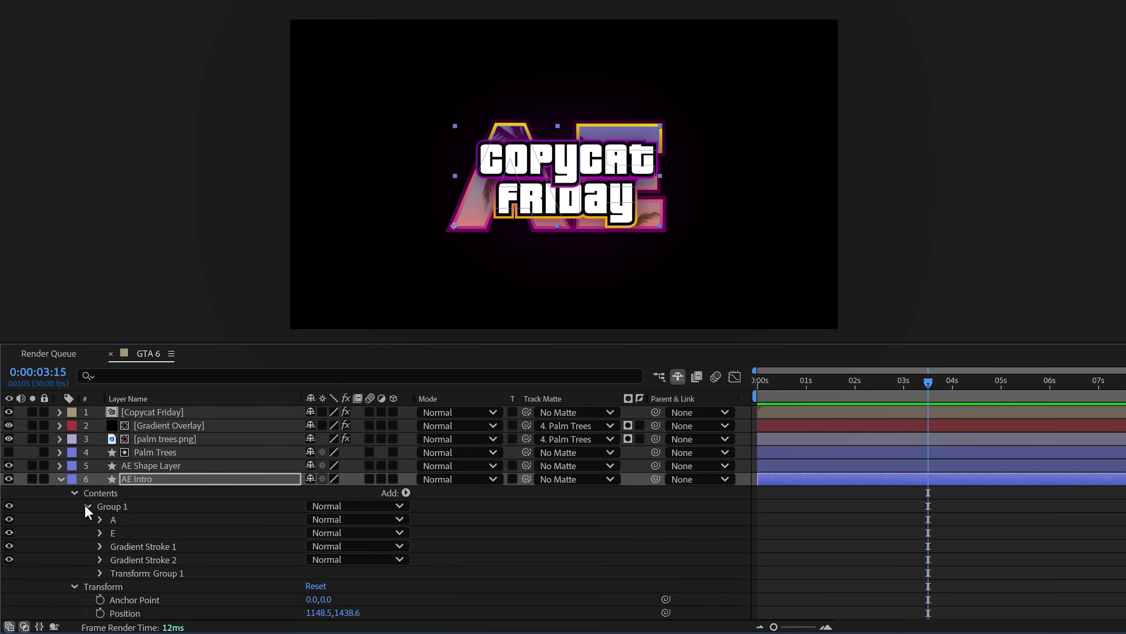
left_click(137, 546)
key("Delete")
left_click(136, 547)
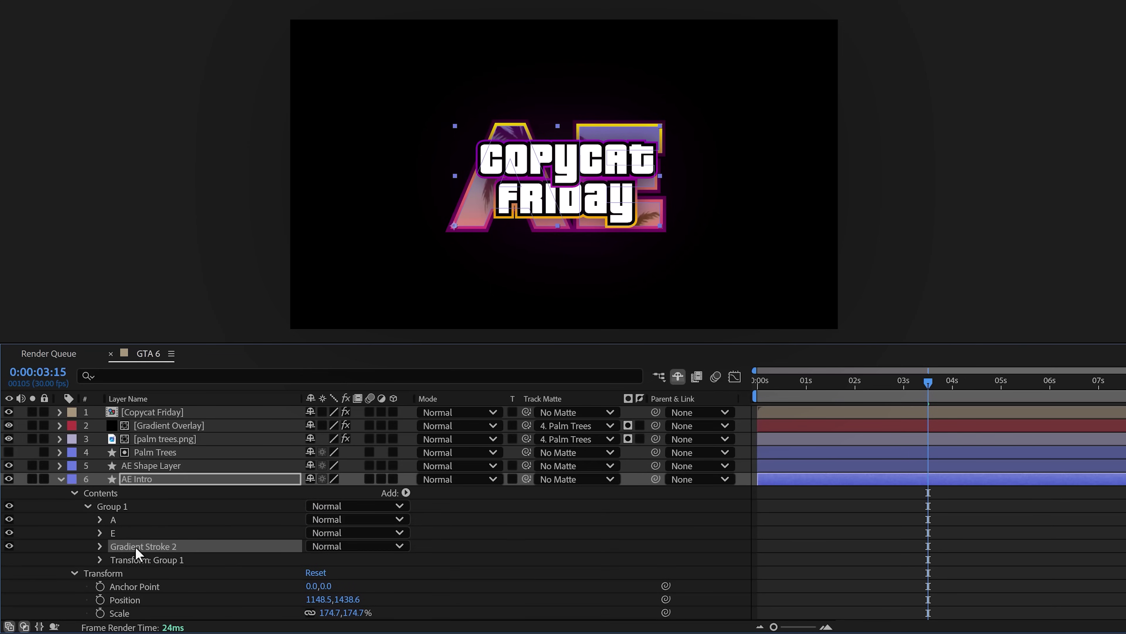
key("Delete")
Apply Glow to AE Intro based on Alpha Channel, with Threshold 0, Radius 56 and Intensity 0.3.
left_click_drag(828, 381, 797, 382)
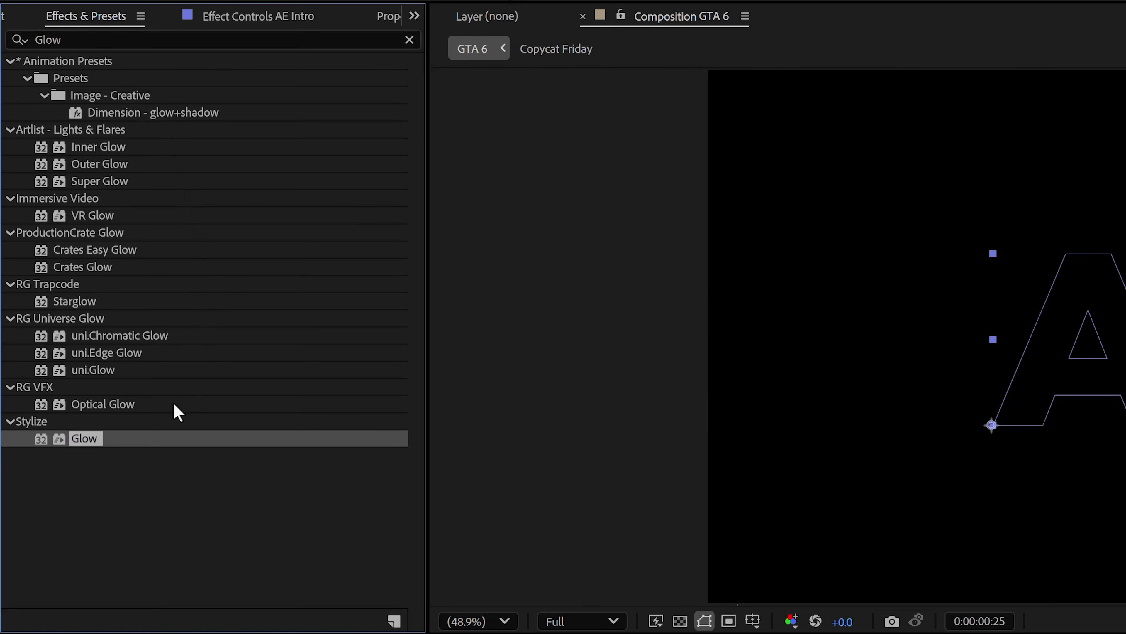
left_click_drag(151, 520, 226, 448)
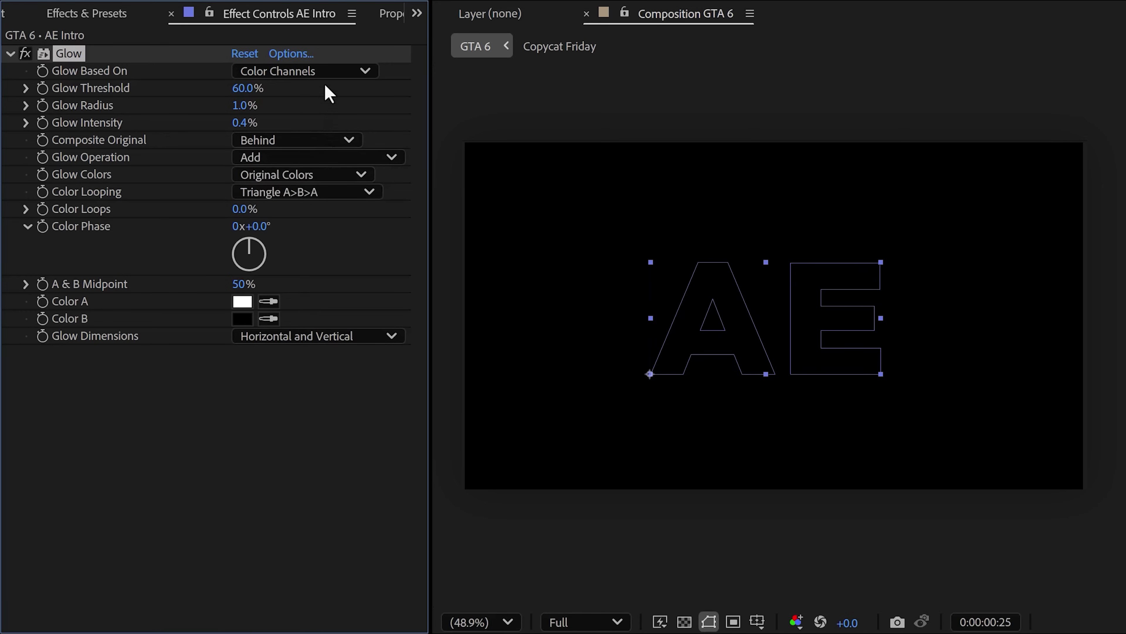
left_click(325, 75)
left_click(316, 94)
left_click(242, 88)
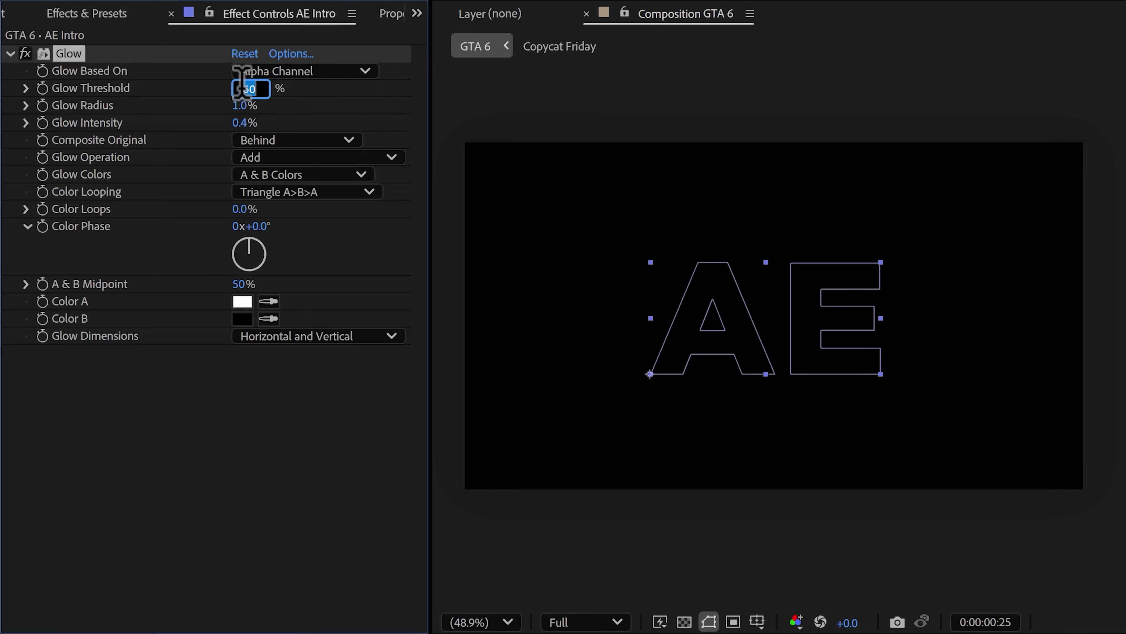
left_click_drag(242, 105, 505, 100)
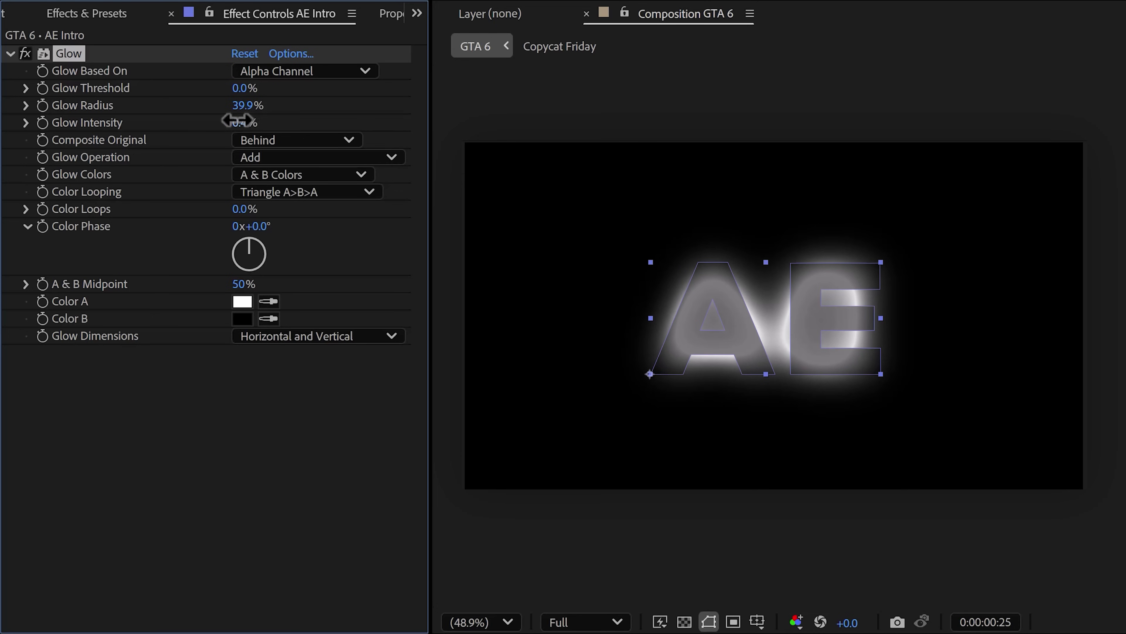
left_click_drag(239, 119, 227, 113)
Composite the original letters behind the glow, set Operation to Normal, and make Color B magenta.
left_click(337, 140)
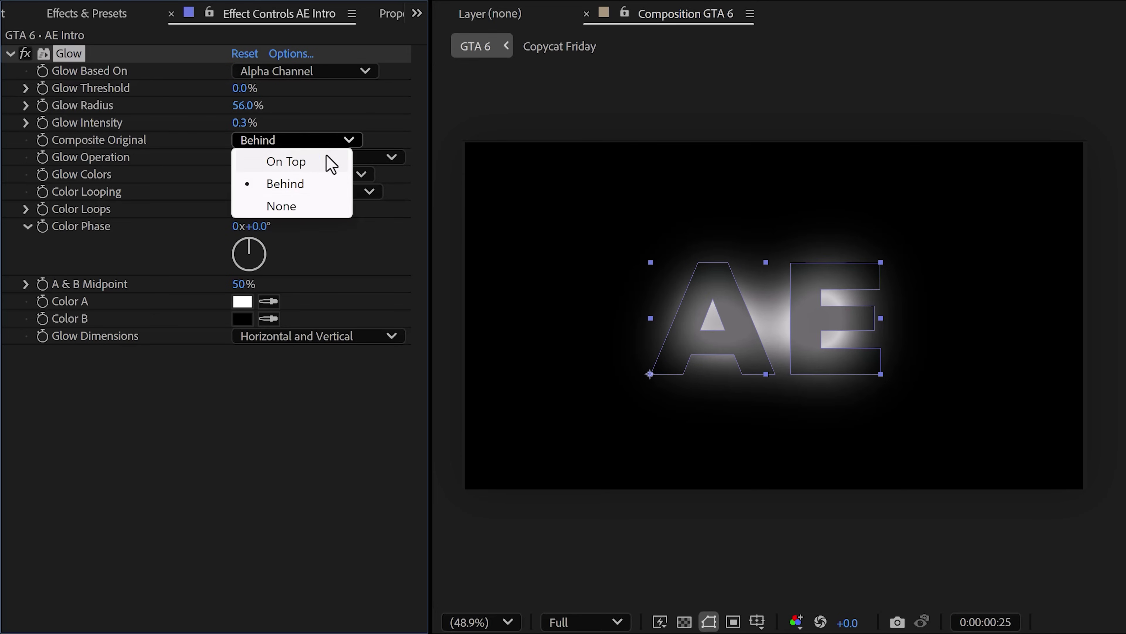
left_click(291, 182)
left_click(382, 159)
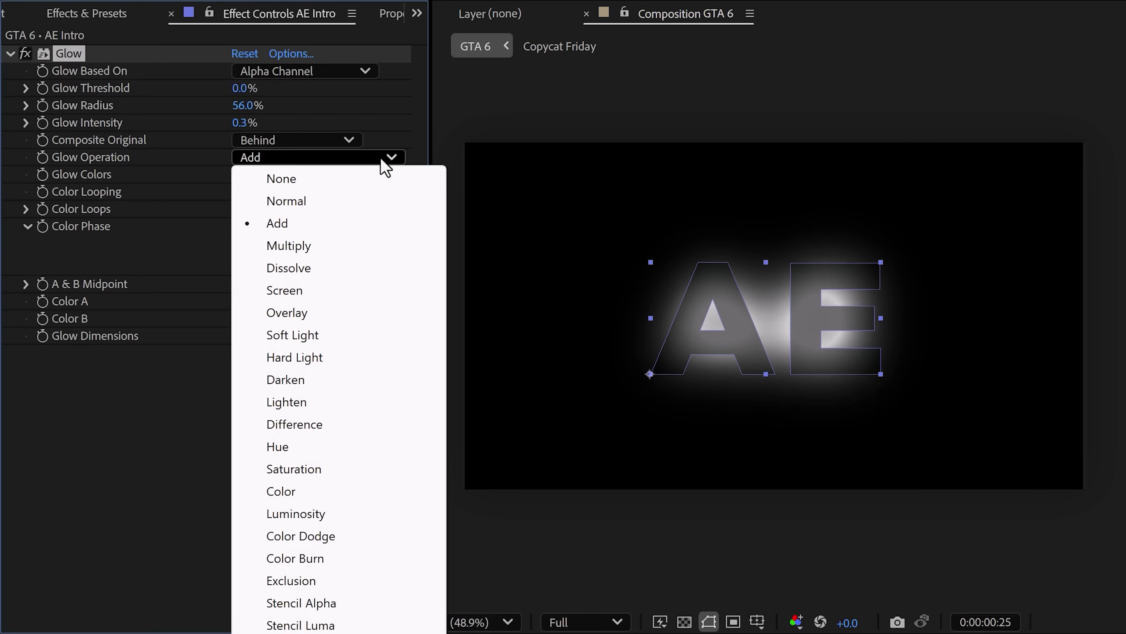
left_click(328, 201)
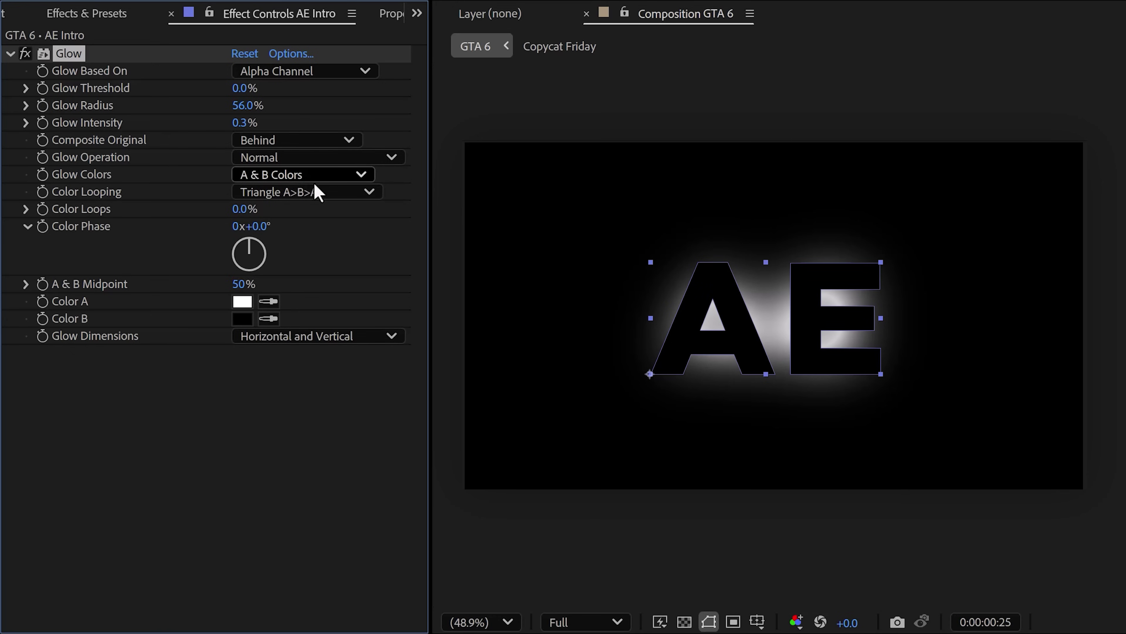
left_click(242, 318)
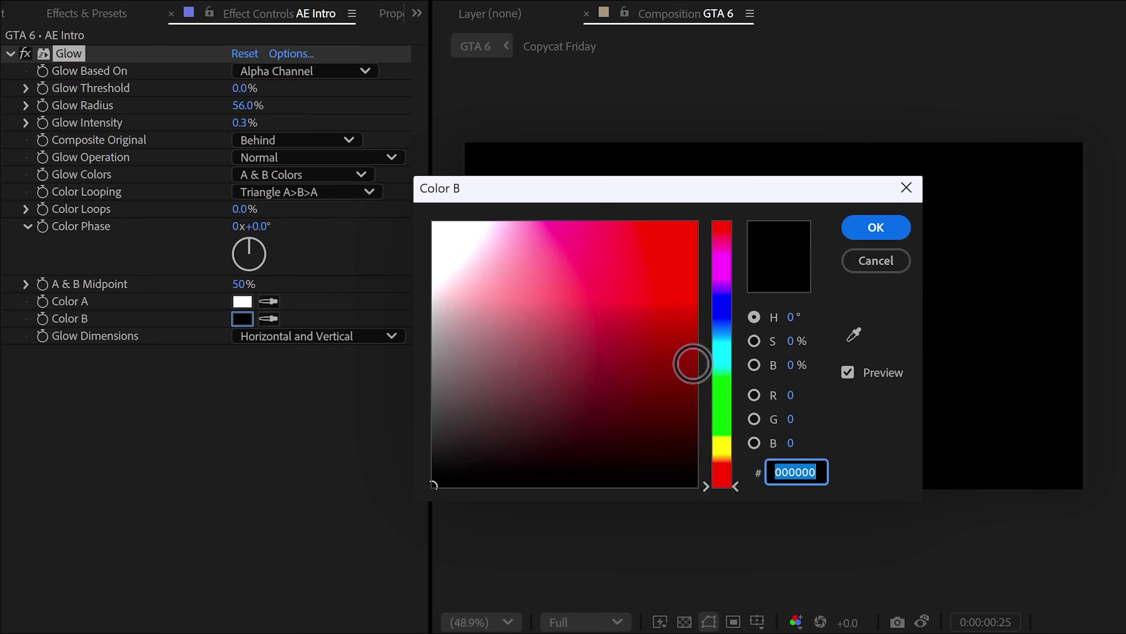
left_click(722, 285)
left_click_drag(621, 266, 702, 214)
left_click(876, 227)
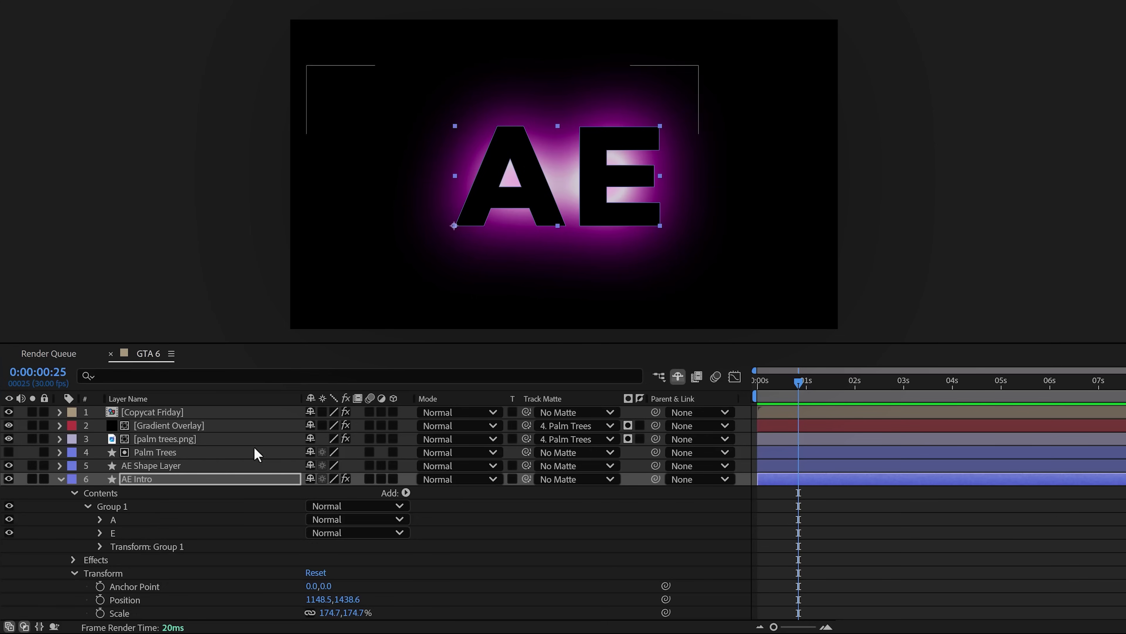
Pre-compose the AE Intro layer as AE Intro Comp 1.
left_click(207, 485)
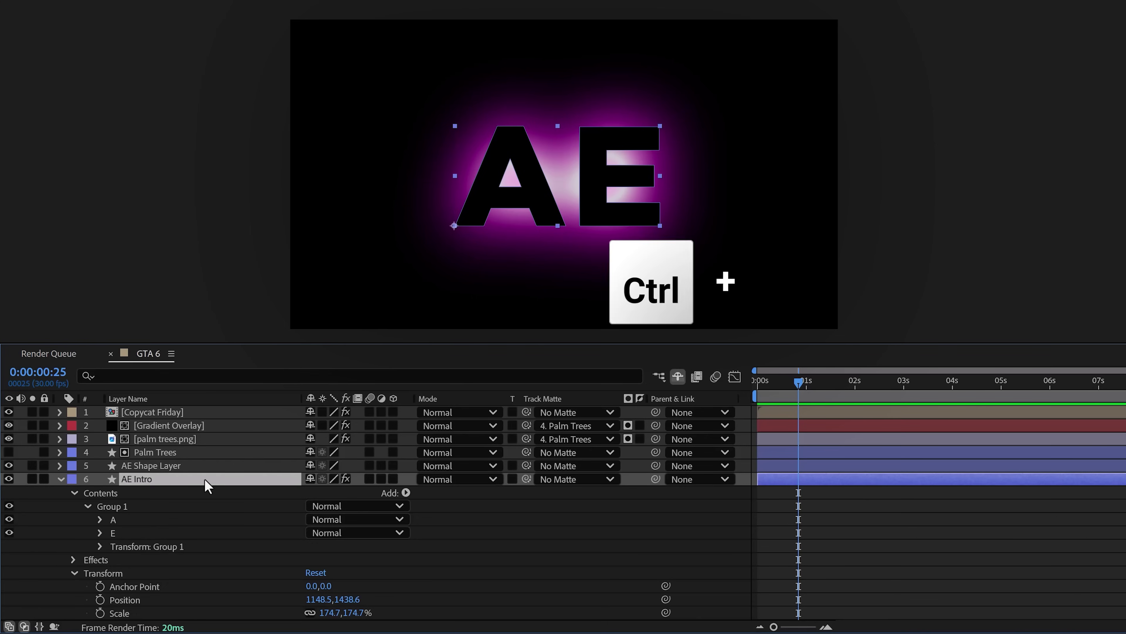
key("ctrl+shift+c")
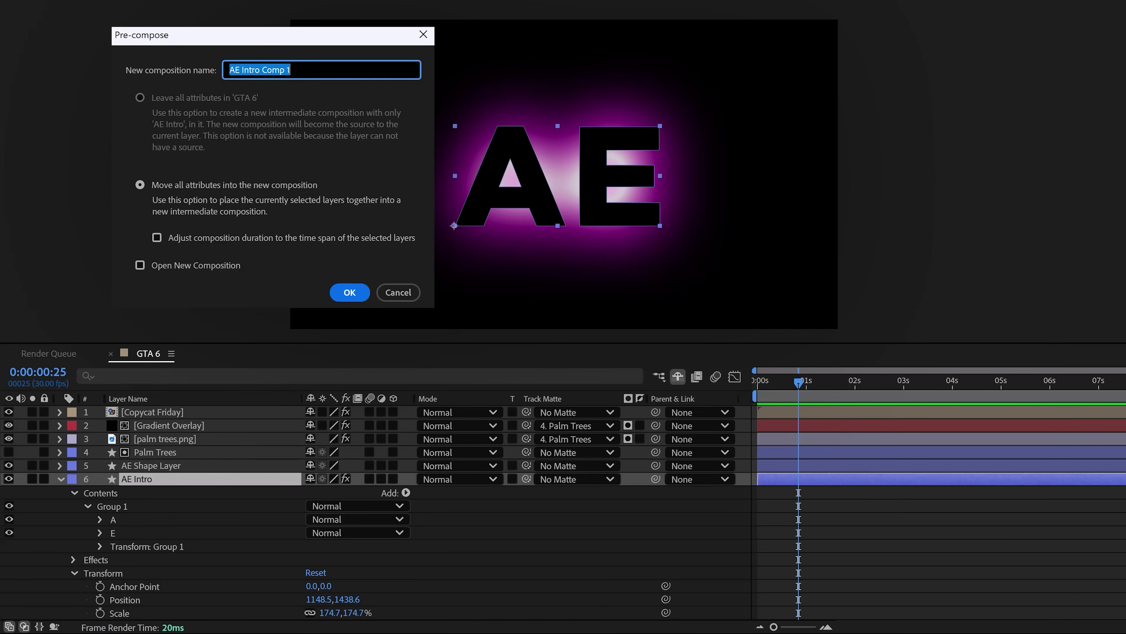
key("Return")
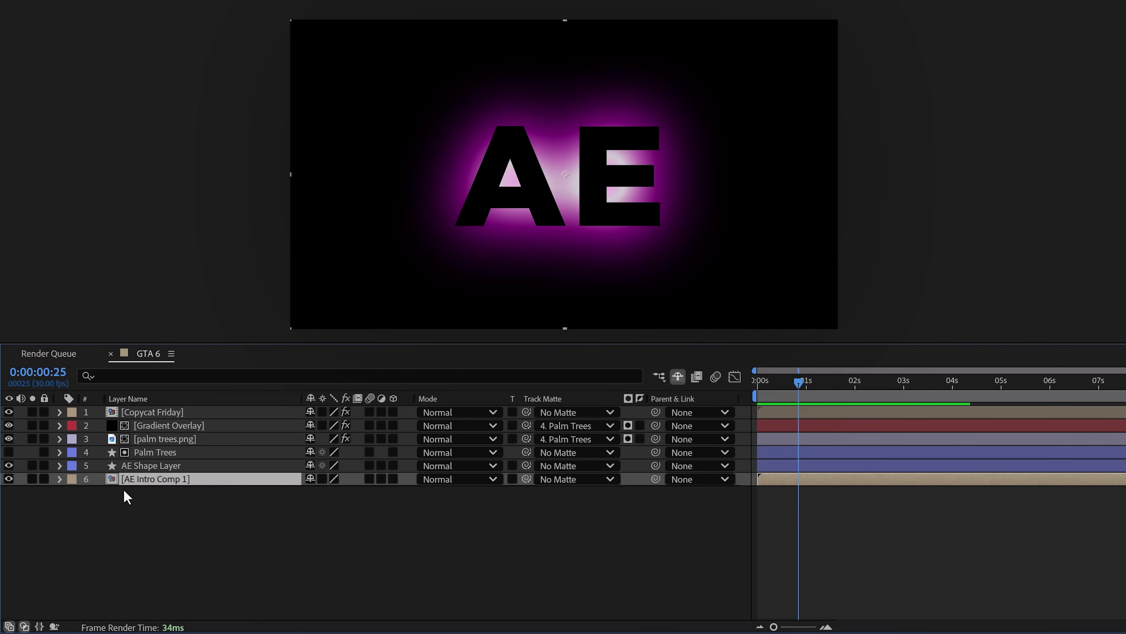
Copy the Copycat Friday layer's mask and paste it onto AE Intro Comp 1.
left_click(59, 412)
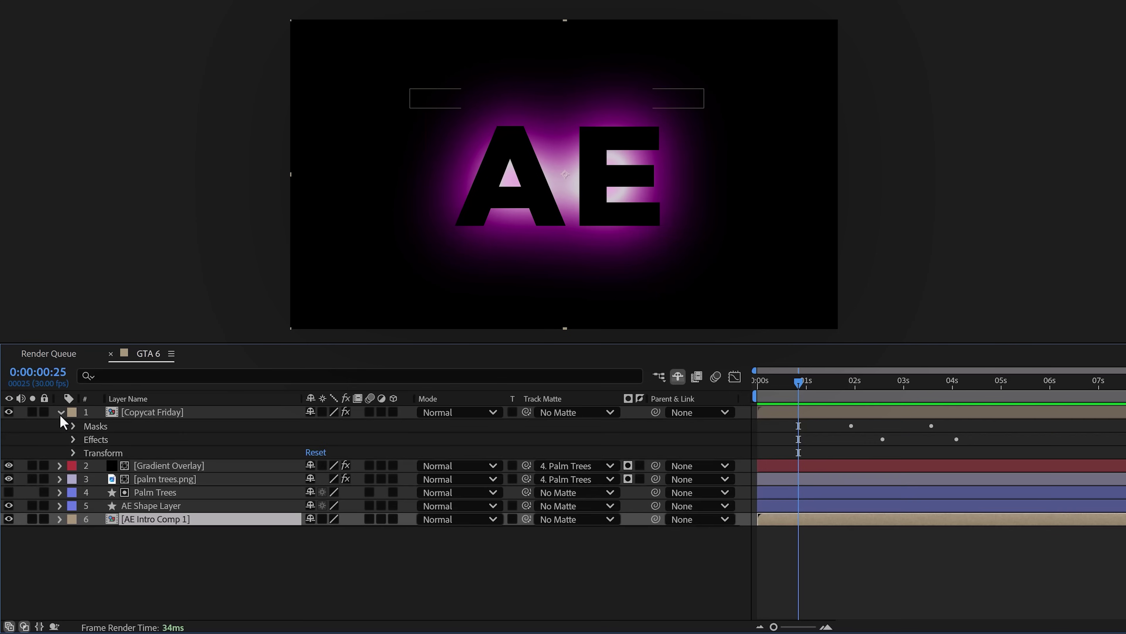
left_click(107, 427)
key("ctrl+c")
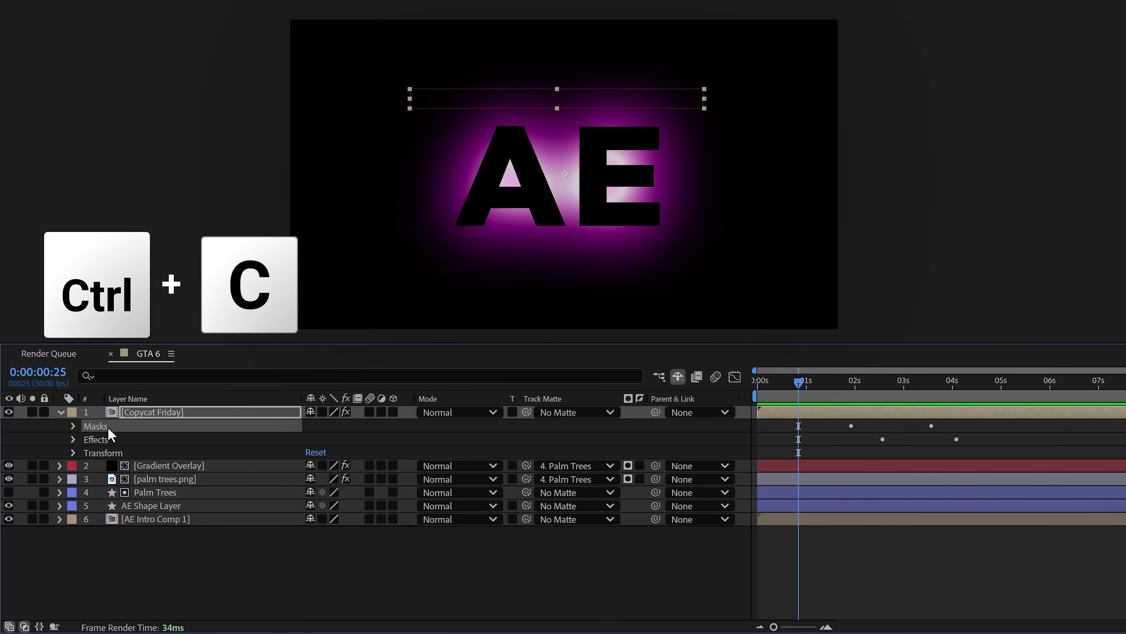
left_click(139, 519)
key("ctrl+v")
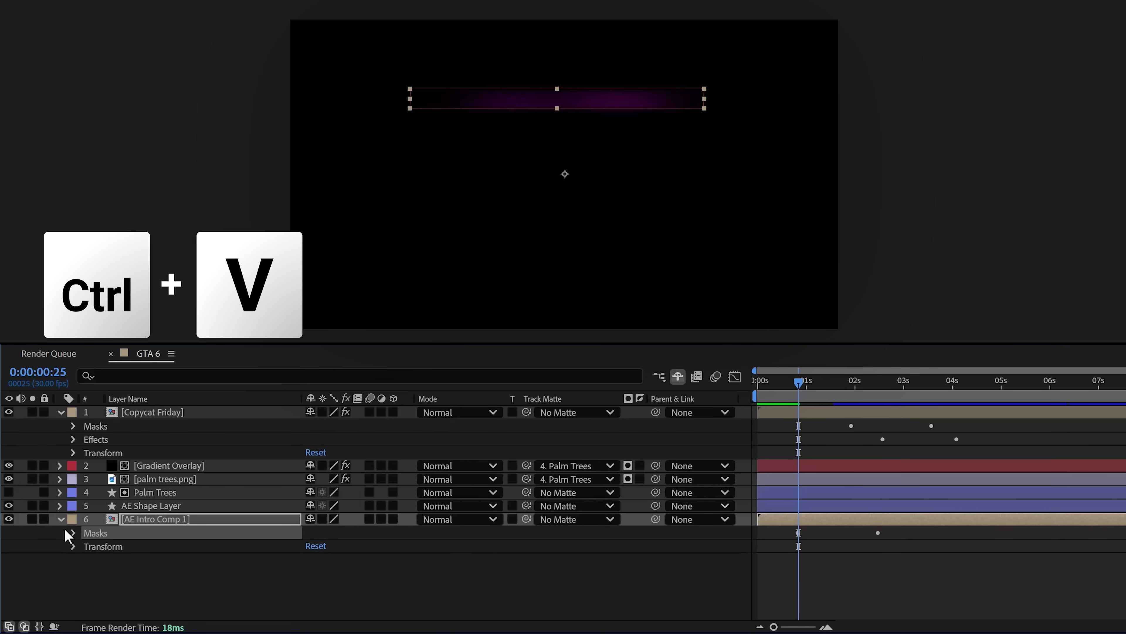
Shift the pasted Mask 1 path keyframes earlier in the timeline.
left_click(65, 530)
left_click(87, 546)
left_click_drag(799, 560, 774, 560)
left_click_drag(877, 560, 859, 573)
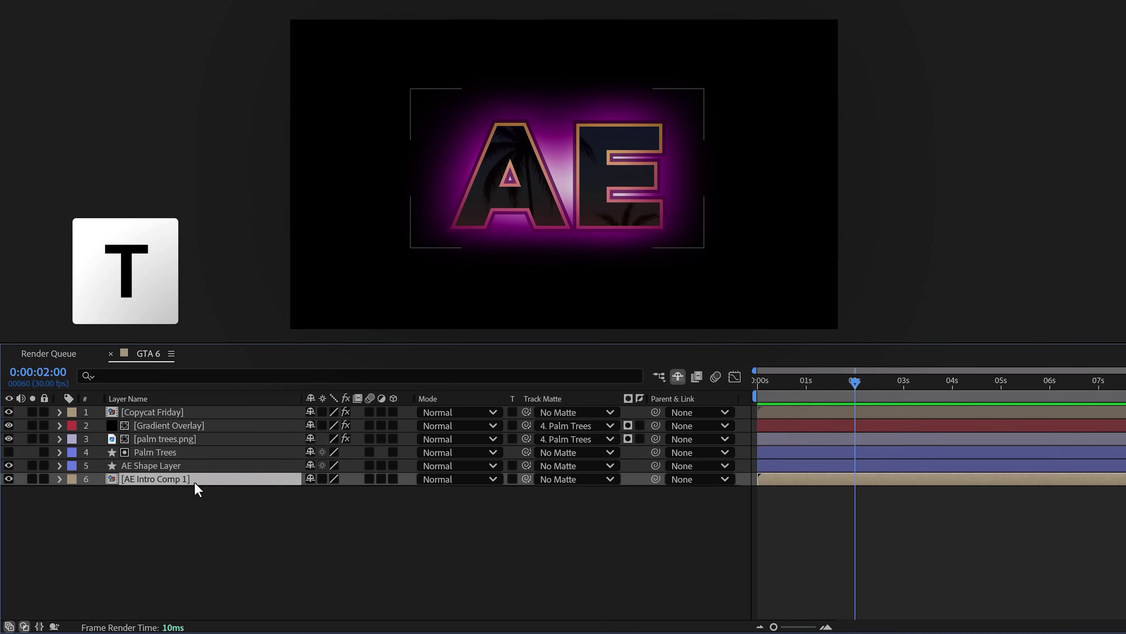
Add a 100% Opacity keyframe to AE Intro Comp 1 at about 1:19.
left_click_drag(855, 382, 885, 380)
left_click(100, 493)
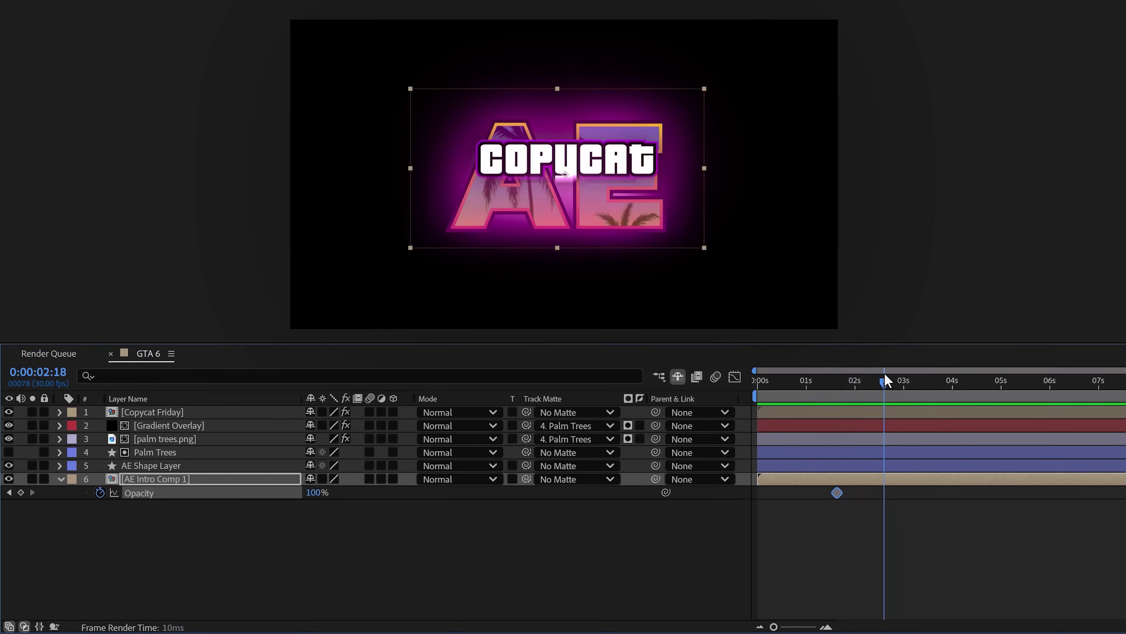